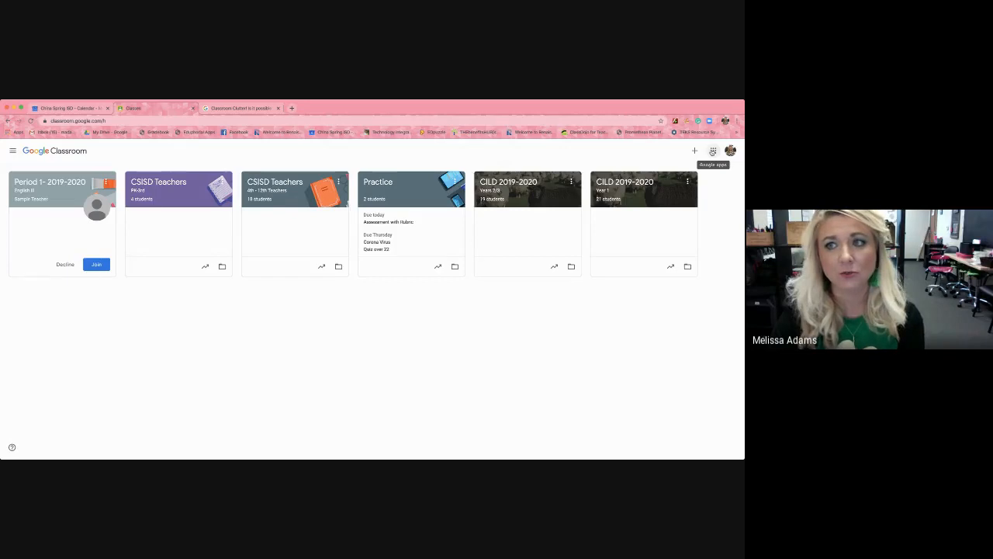
Open Google Classroom and start creating a new class with the name Sample Class.
{"action": "left_click", "coordinate": [712, 151]}
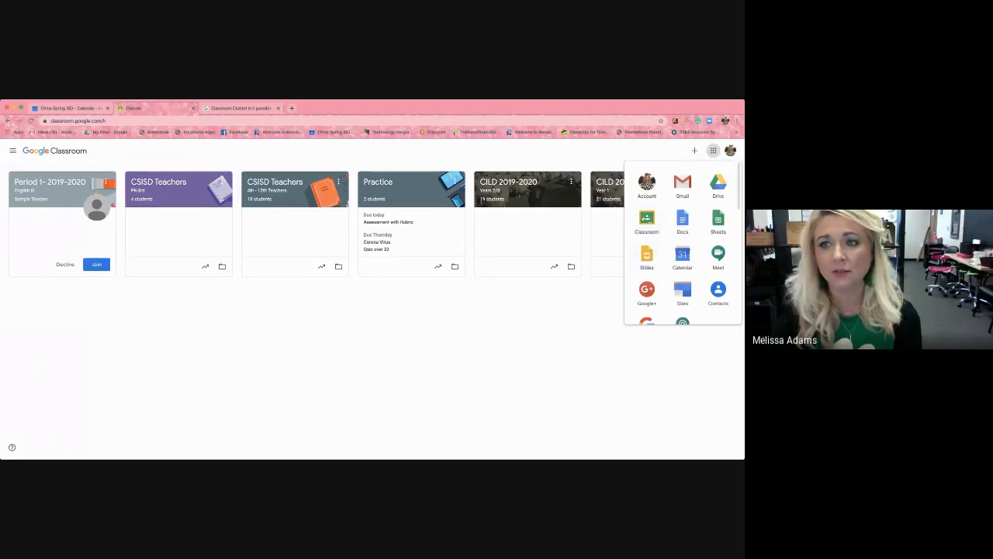
{"action": "left_click", "coordinate": [645, 223]}
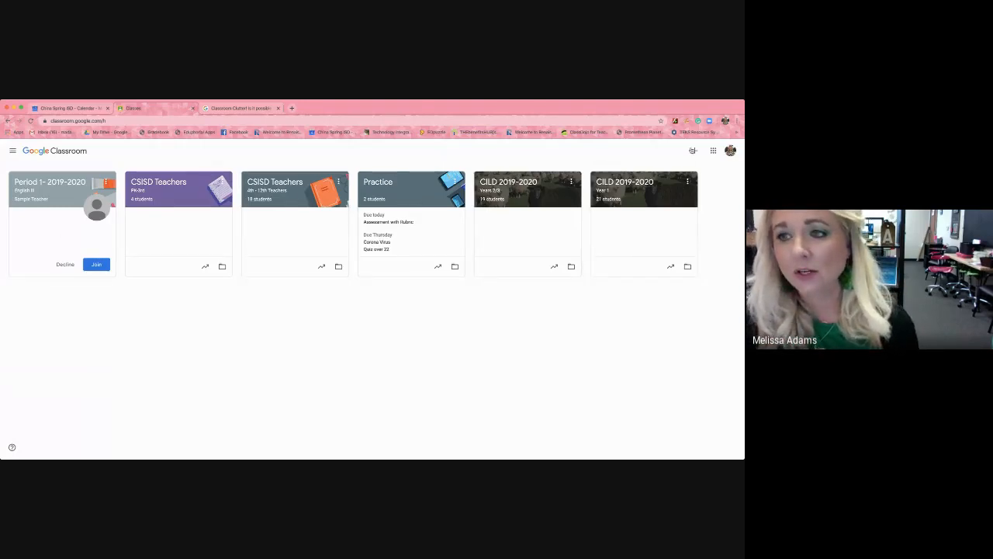
{"action": "left_click", "coordinate": [695, 151]}
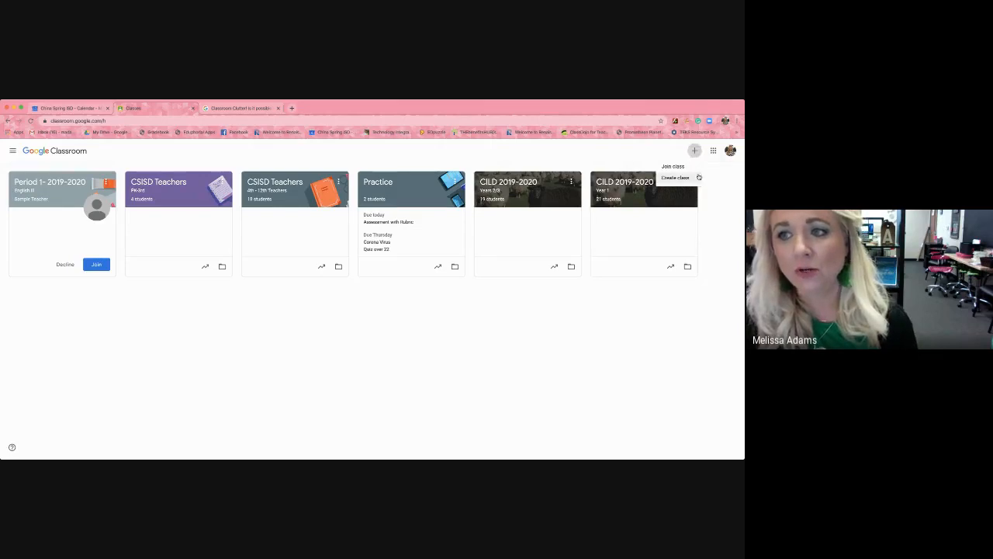
{"action": "left_click", "coordinate": [686, 177]}
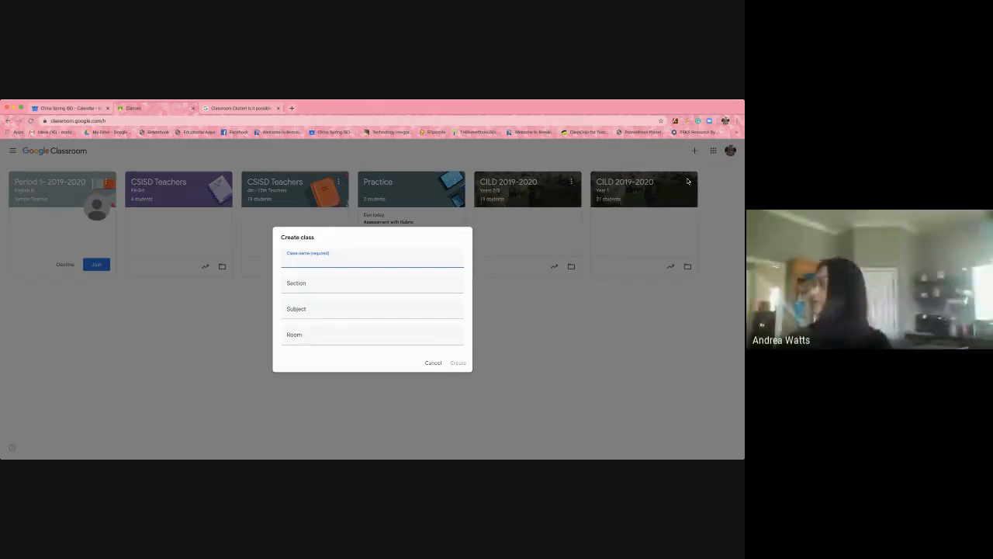
{"action": "type", "text": "Sam"}
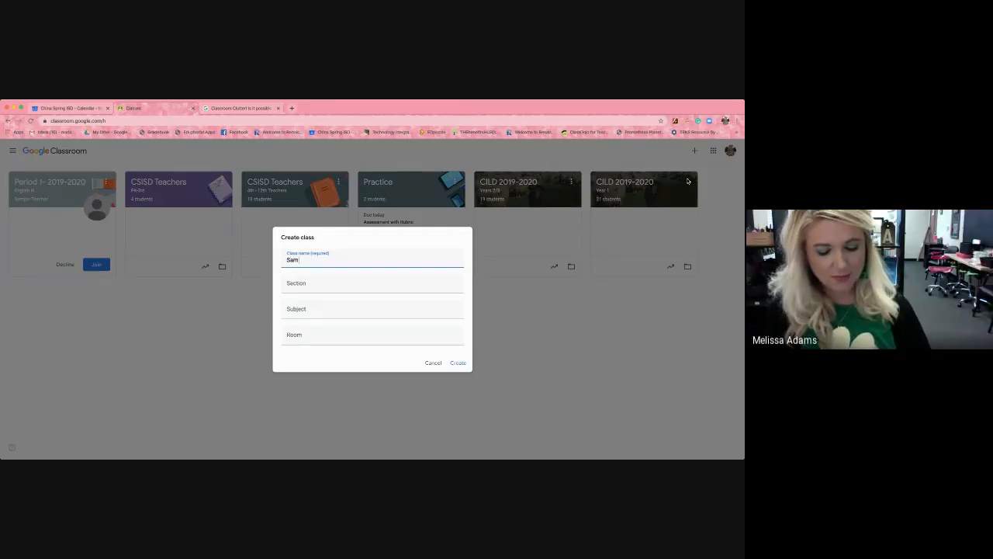
{"action": "type", "text": "ple Cla"}
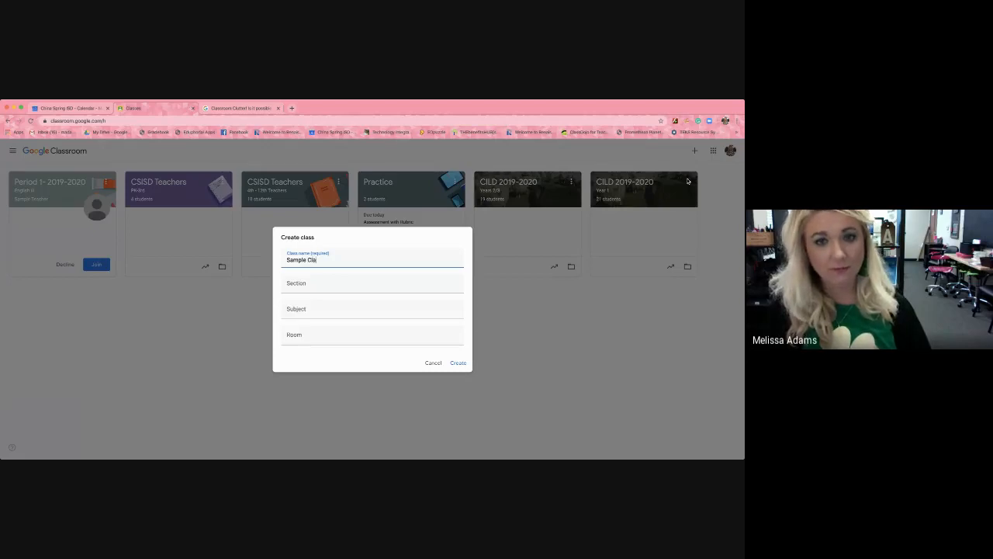
{"action": "type", "text": "ss"}
Set the new class's subject to All Instructional Staff (Professional Development) and create the class.
{"action": "left_click", "coordinate": [380, 282]}
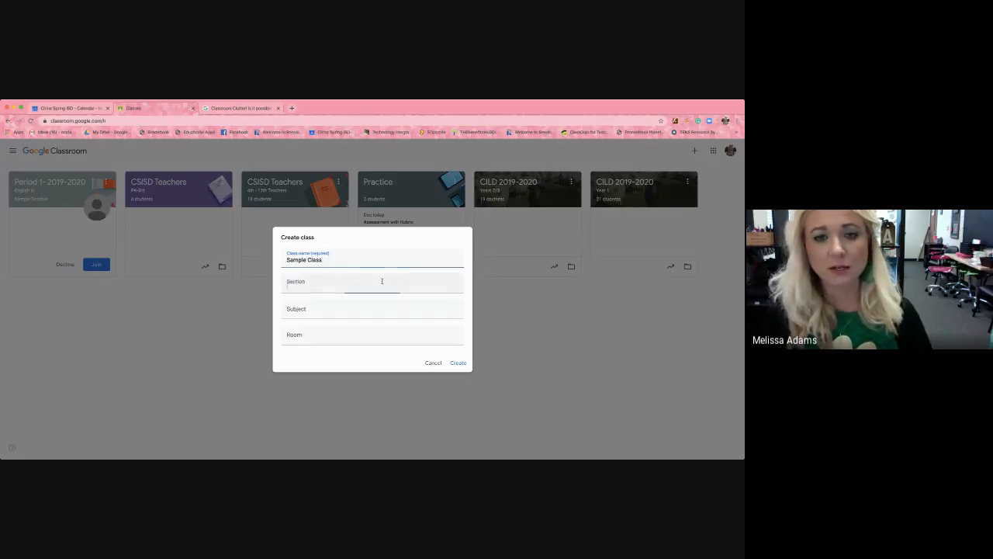
{"action": "left_click", "coordinate": [350, 312]}
{"action": "type", "text": "all"}
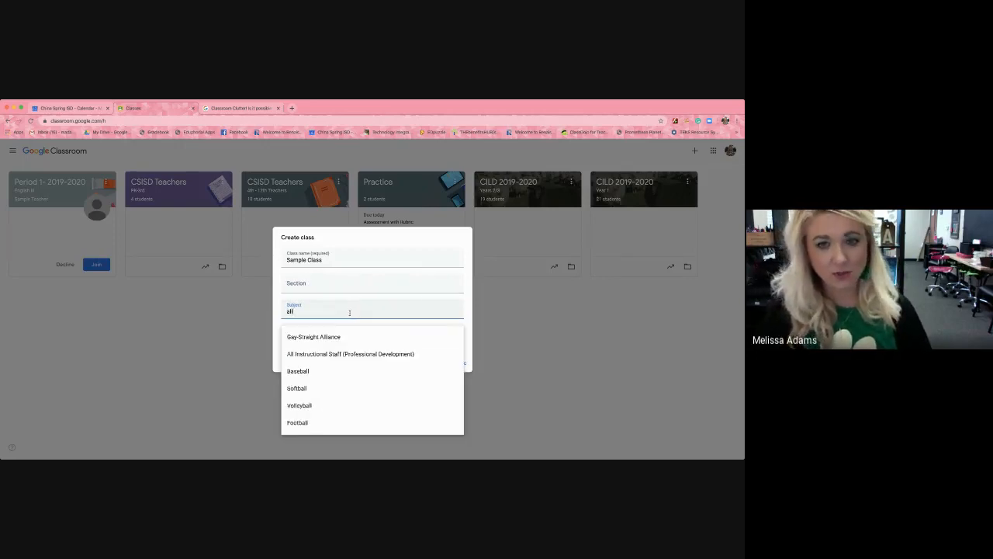
{"action": "left_click", "coordinate": [348, 355]}
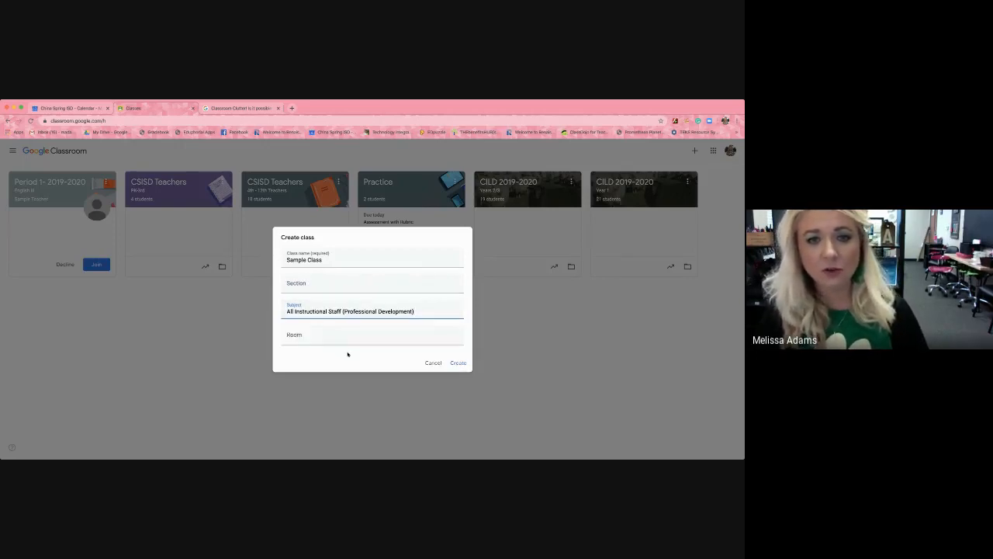
{"action": "left_click", "coordinate": [459, 363]}
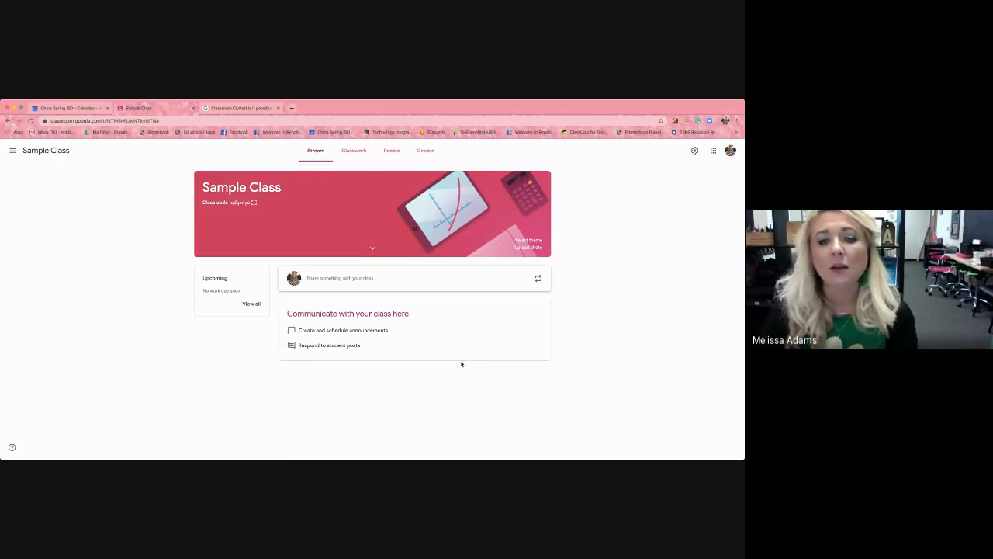
View the general header themes in the class's theme gallery and close it without choosing one.
{"action": "left_click", "coordinate": [541, 241]}
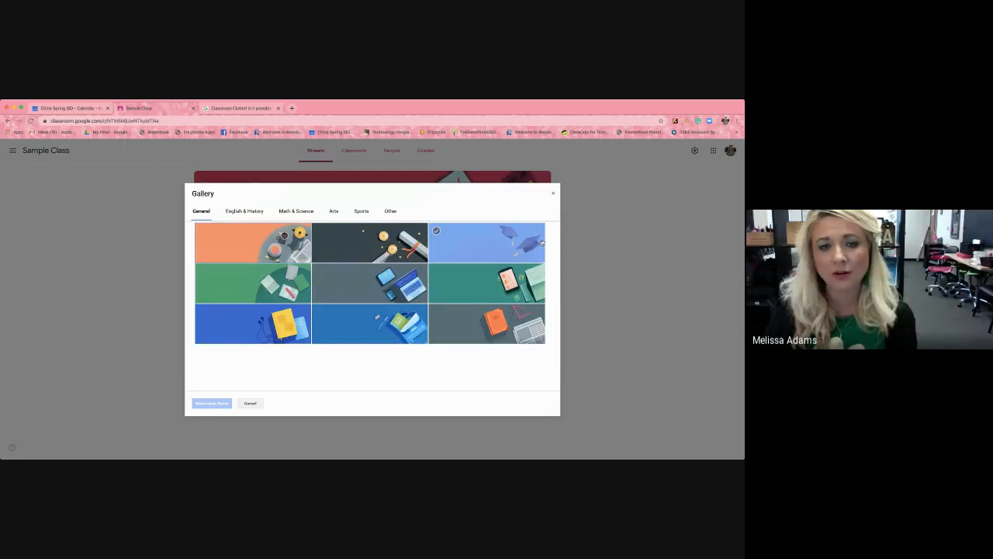
{"action": "left_click", "coordinate": [552, 192]}
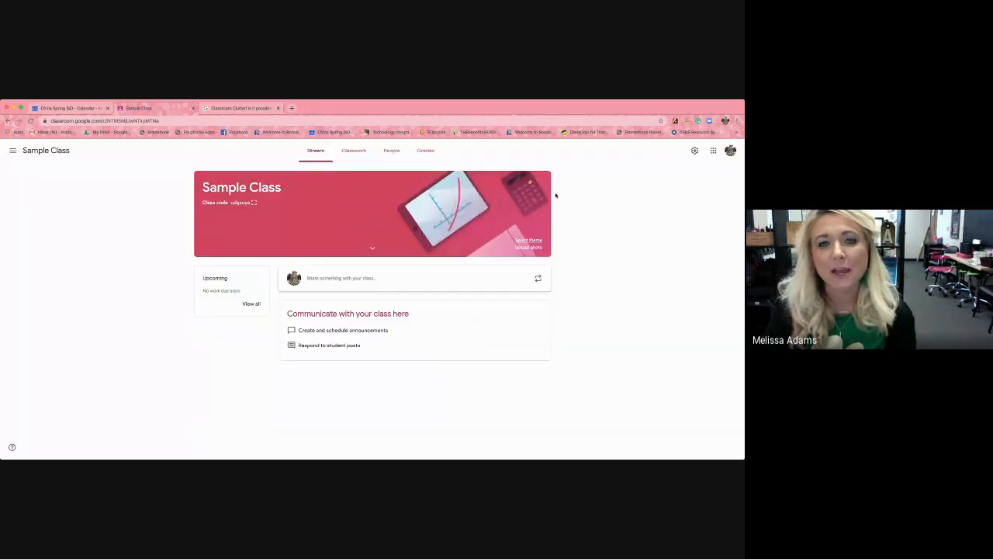
Start a student invitation for the class and look through the people matching a partial surname.
{"action": "left_click", "coordinate": [389, 151]}
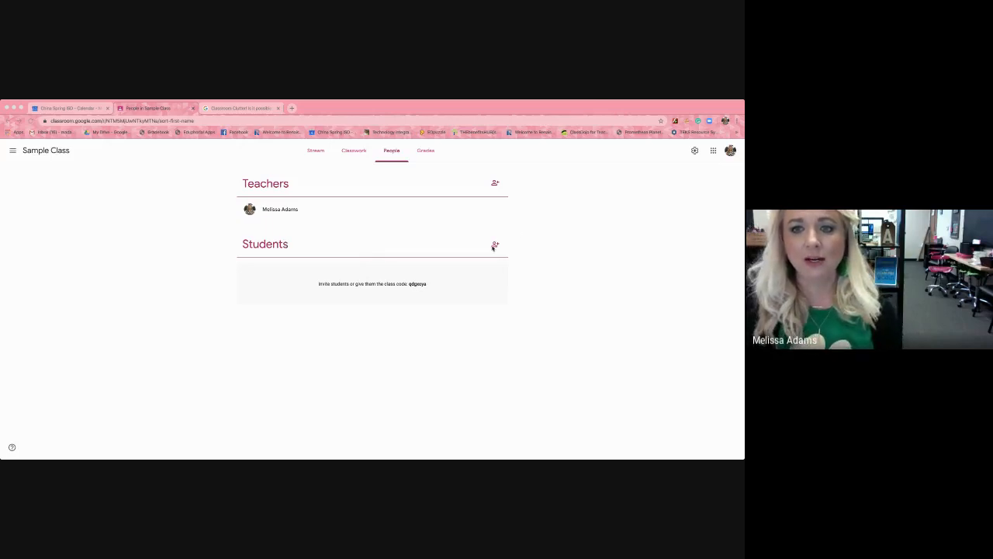
{"action": "left_click", "coordinate": [495, 245]}
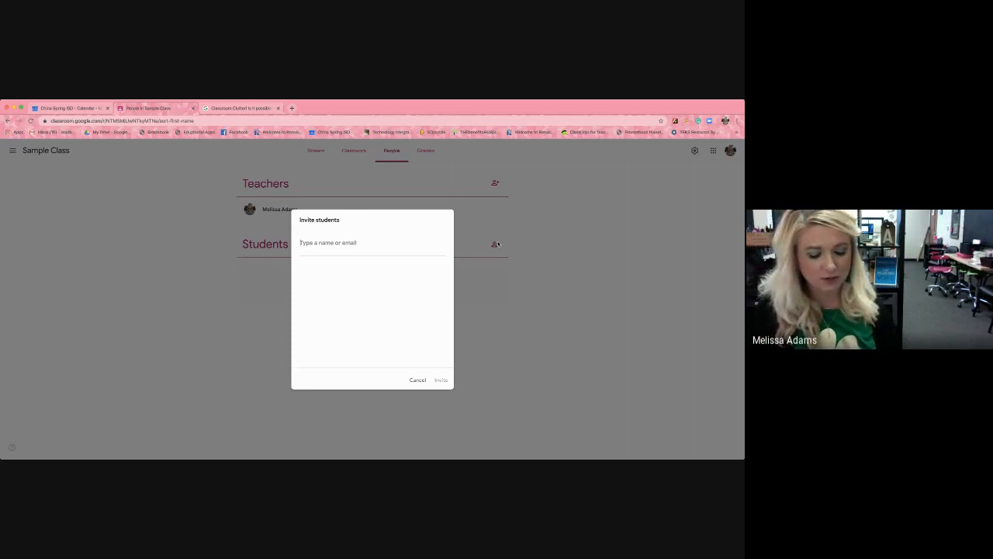
{"action": "type", "text": "ada"}
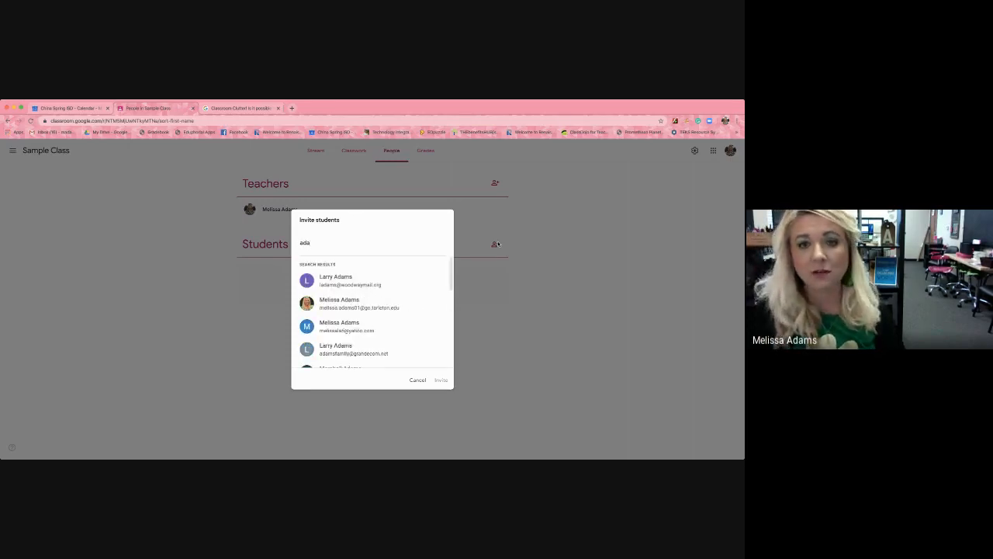
{"action": "scroll", "coordinate": [394, 311], "scroll_direction": "down", "scroll_amount": 5}
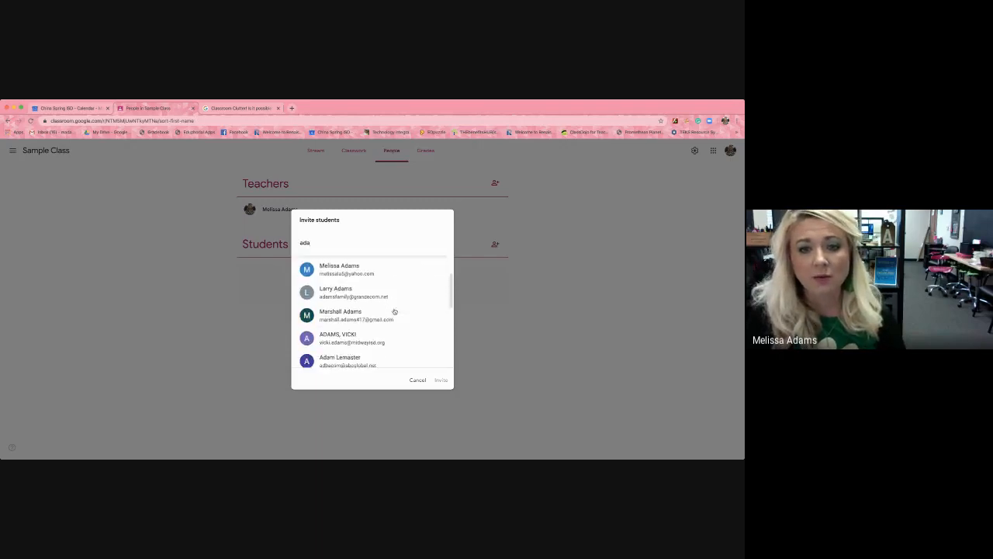
{"action": "scroll", "coordinate": [394, 311], "scroll_direction": "down", "scroll_amount": 5}
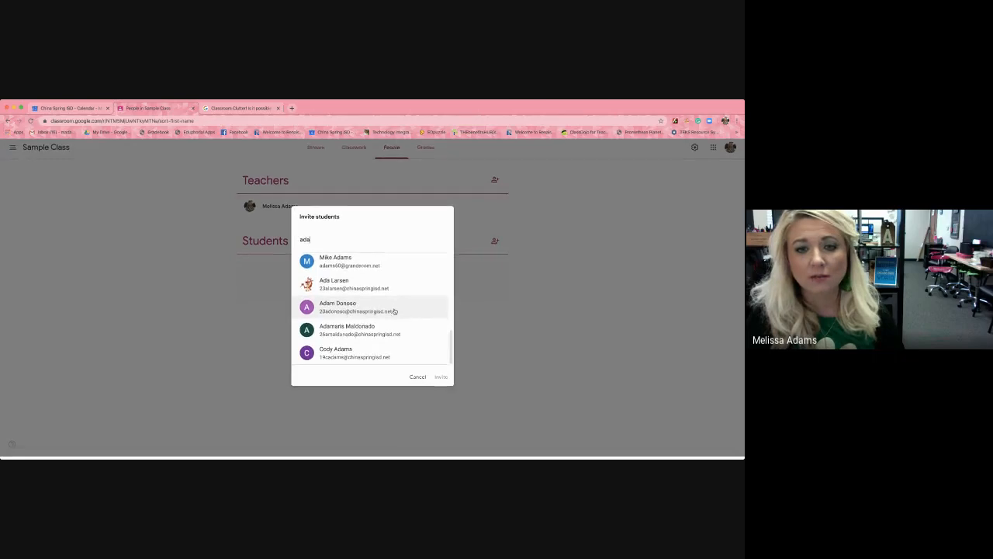
Search for a student by first name, add the student's school account to the invitation, and cancel without inviting.
{"action": "key", "text": "BackSpace"}
{"action": "key", "text": "BackSpace"}
{"action": "key", "text": "BackSpace"}
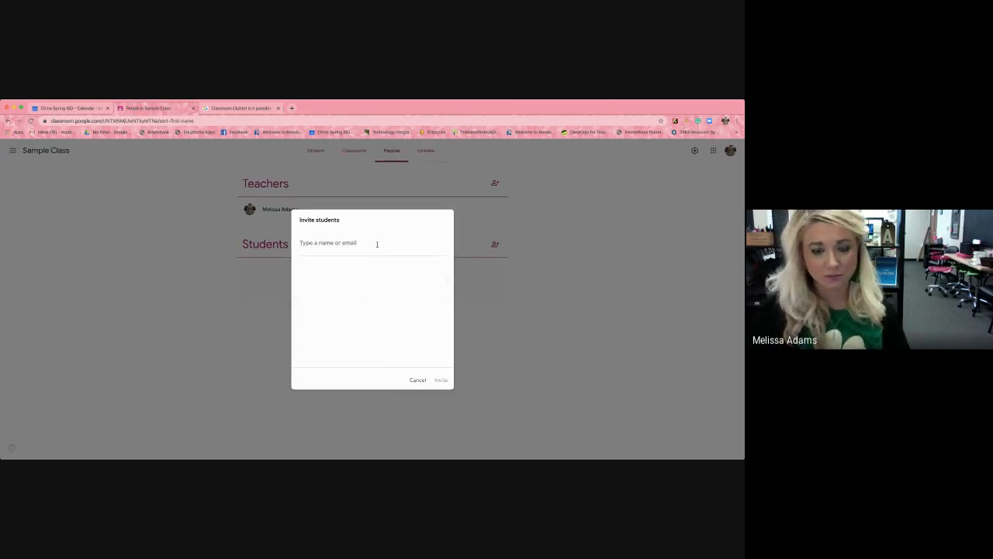
{"action": "type", "text": "mitch"}
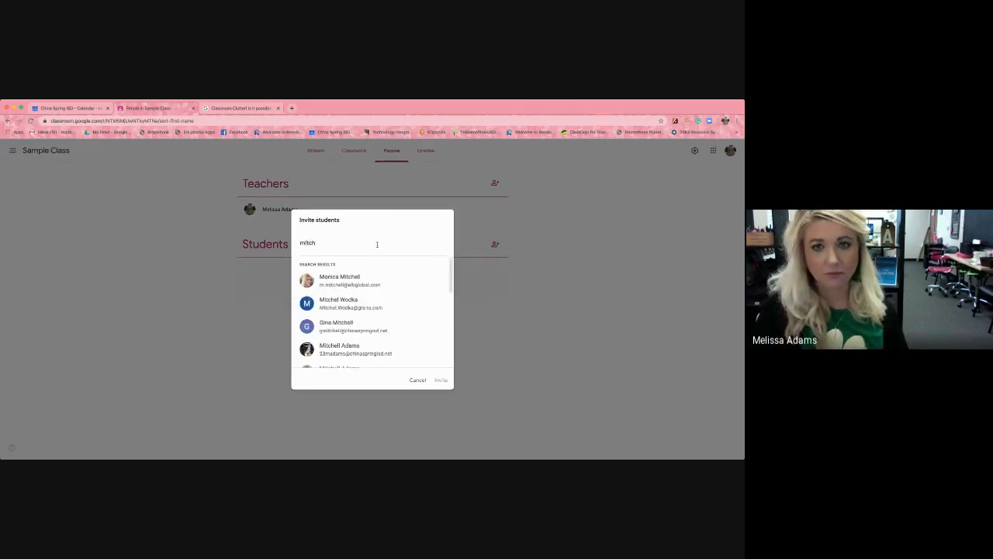
{"action": "type", "text": "ell"}
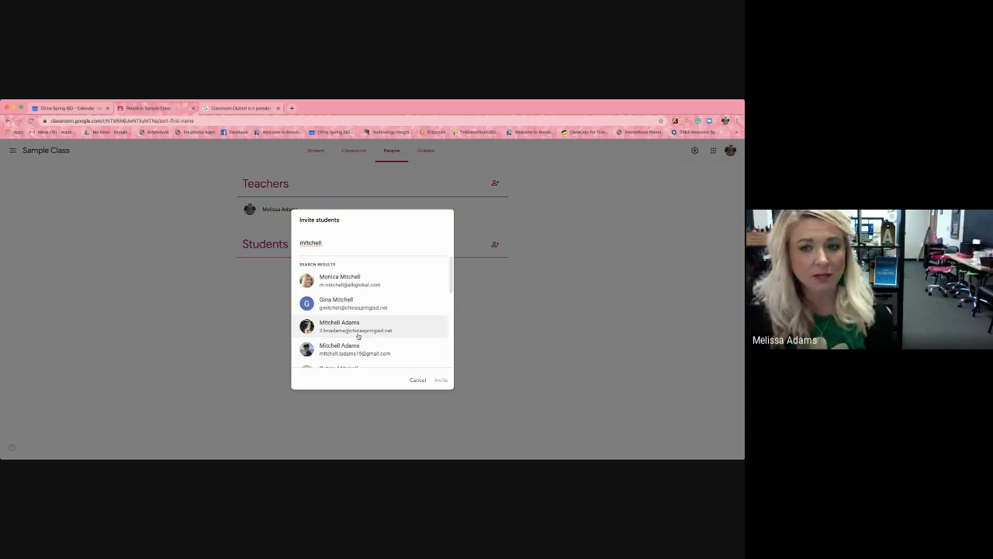
{"action": "left_click", "coordinate": [400, 321]}
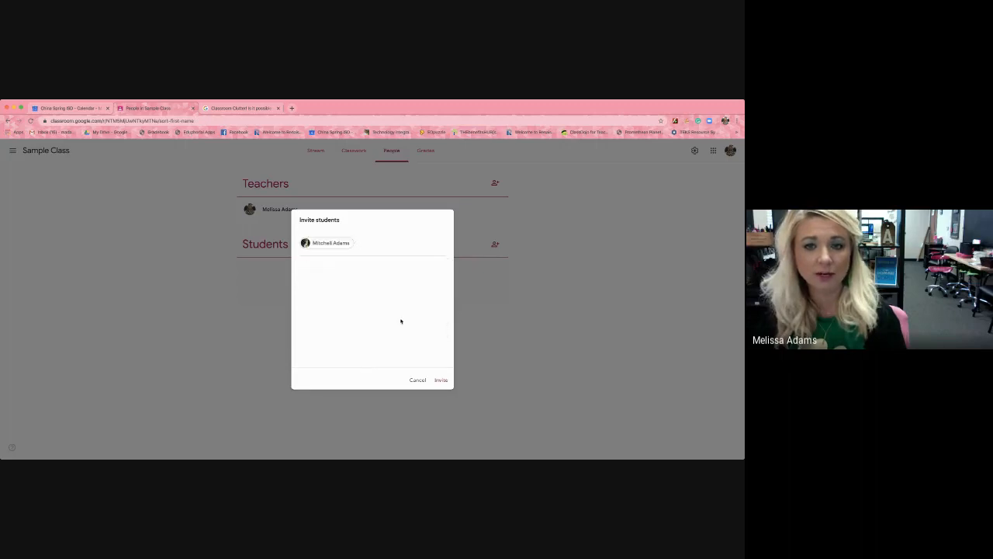
{"action": "left_click", "coordinate": [423, 381]}
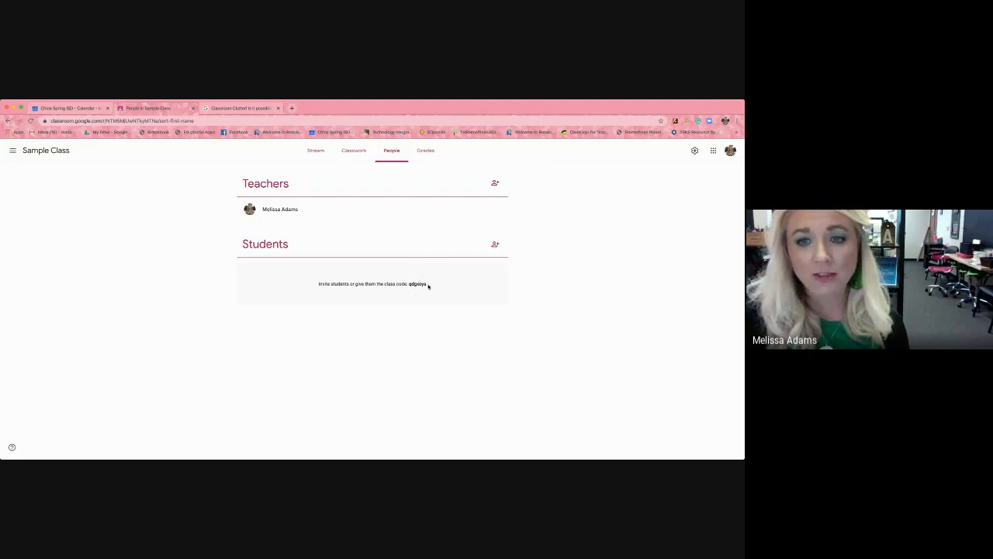
Highlight the class code for students, view the blank student invitation form and close it.
{"action": "left_click_drag", "start_coordinate": [428, 285], "coordinate": [406, 284]}
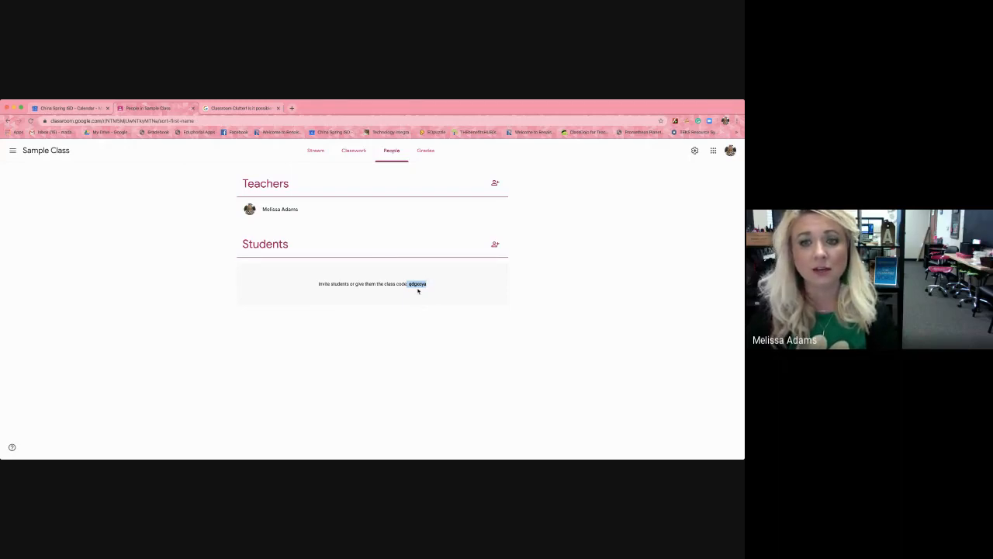
{"action": "left_click", "coordinate": [495, 244]}
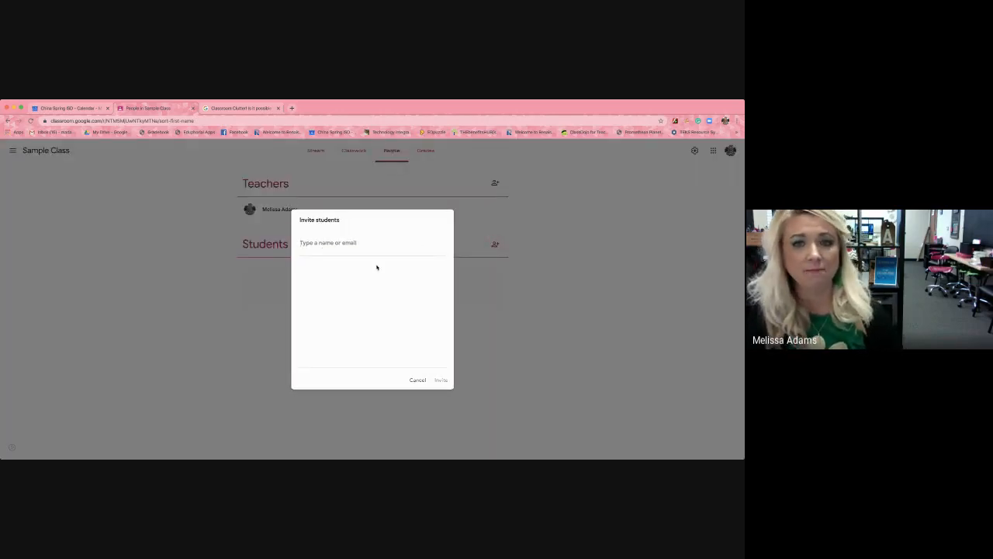
{"action": "left_click", "coordinate": [417, 380]}
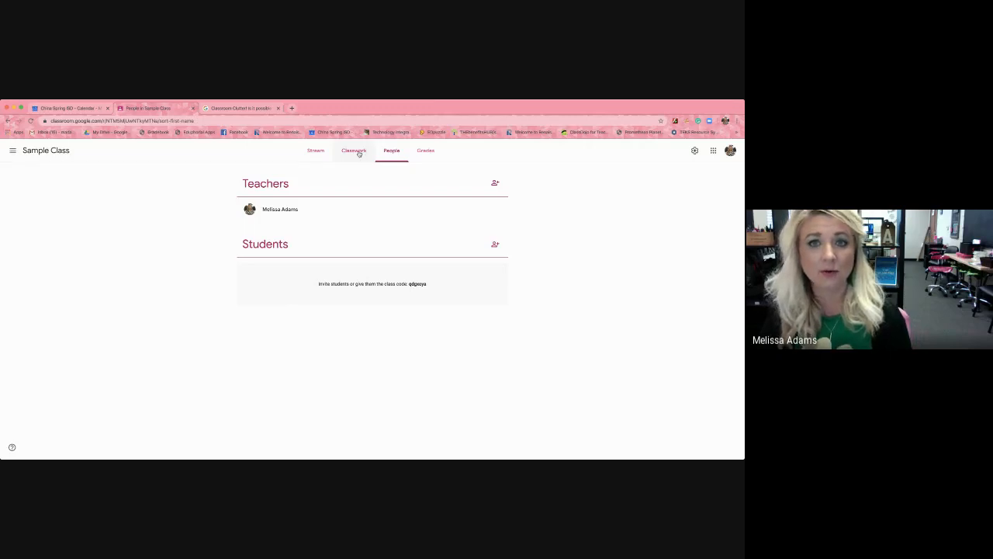
Post the announcement "Welcome" to all students in the Sample Class stream.
{"action": "left_click", "coordinate": [323, 151]}
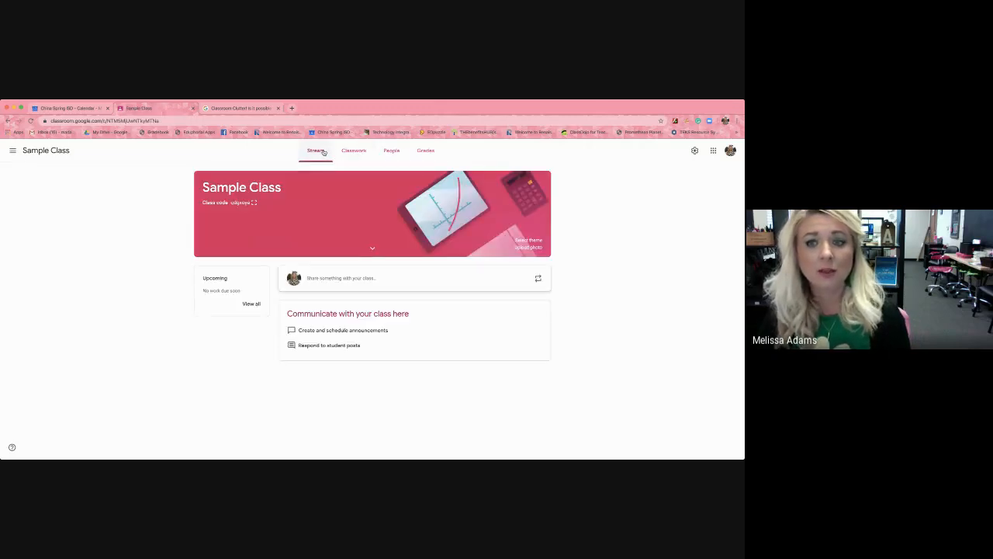
{"action": "left_click", "coordinate": [416, 277]}
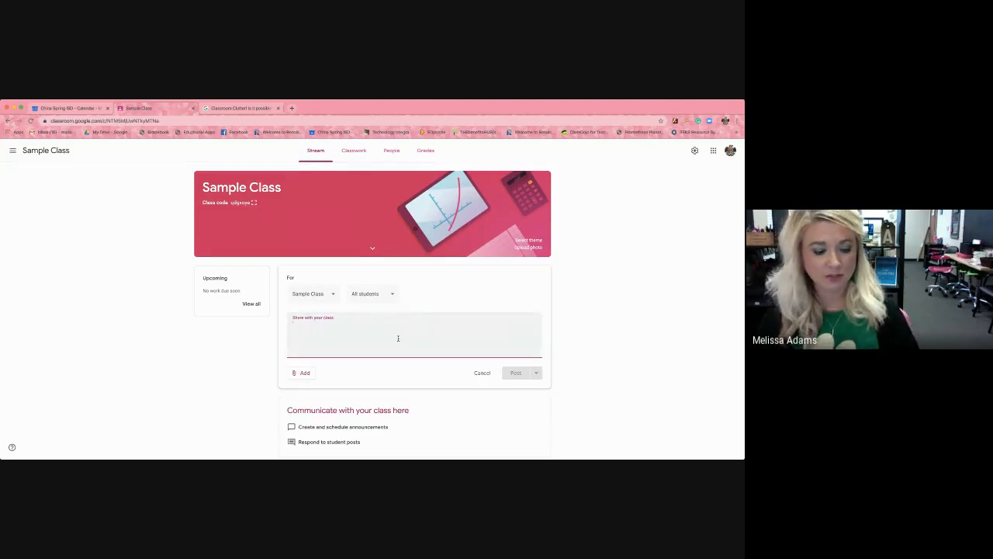
{"action": "type", "text": "Welcome!"}
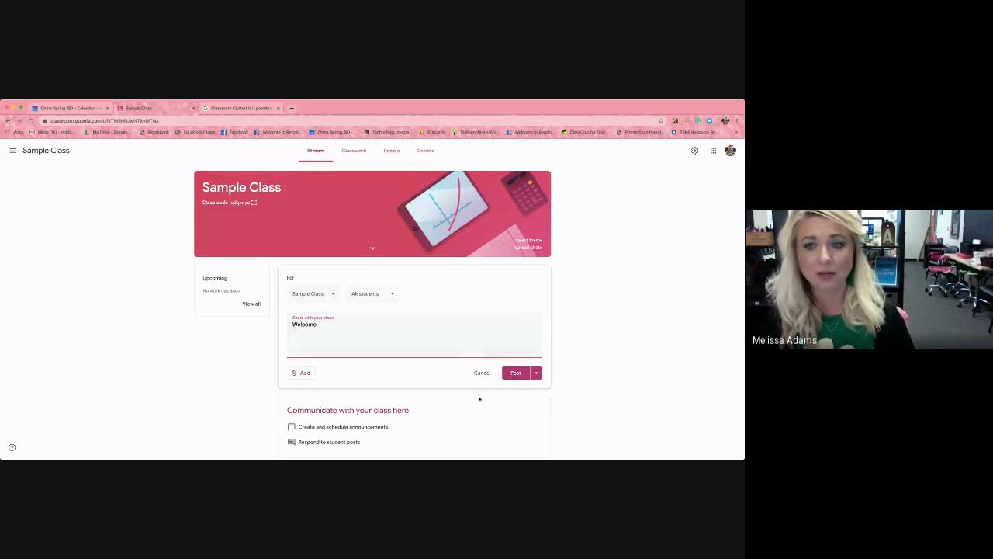
{"action": "left_click", "coordinate": [509, 372]}
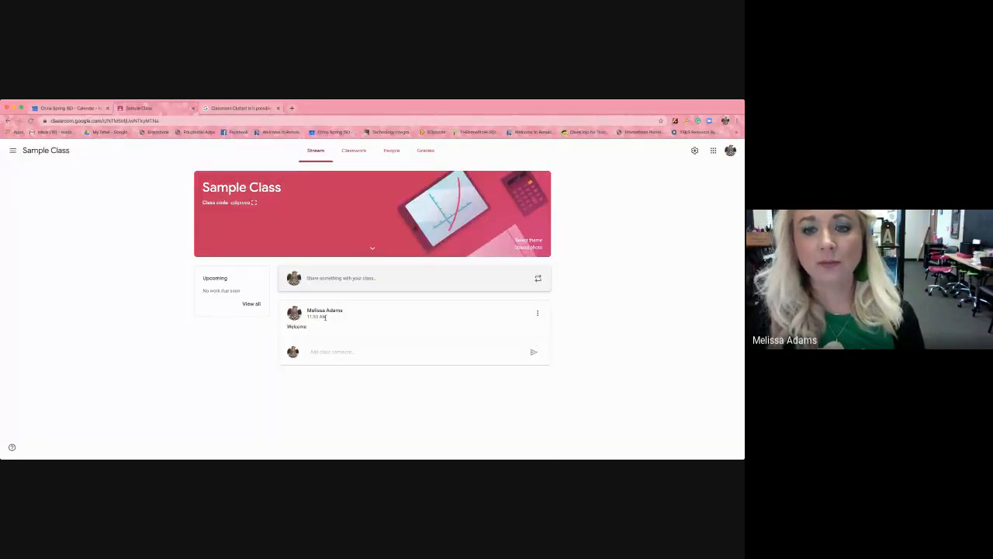
Add a topic named Daily Work to the Sample Class classwork.
{"action": "left_click", "coordinate": [356, 150]}
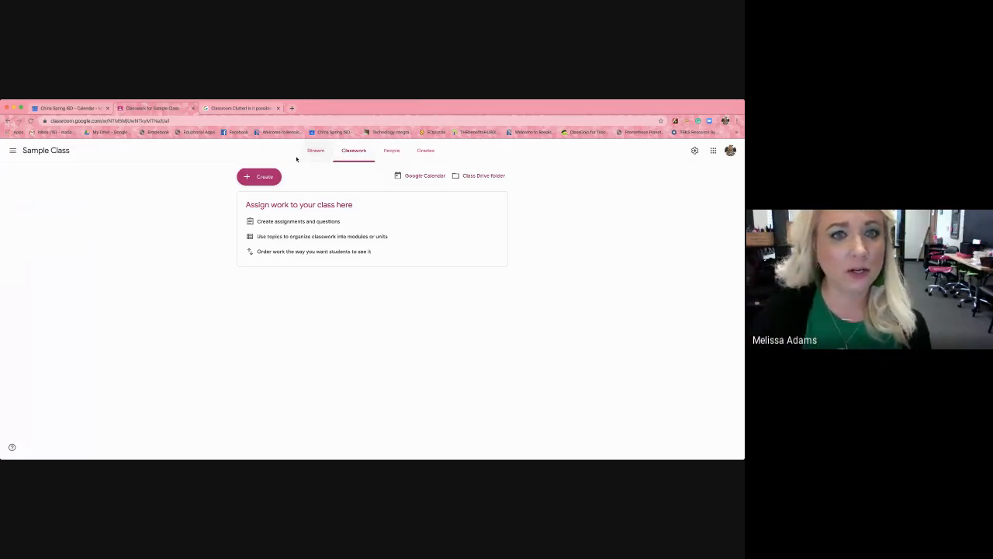
{"action": "left_click", "coordinate": [267, 179]}
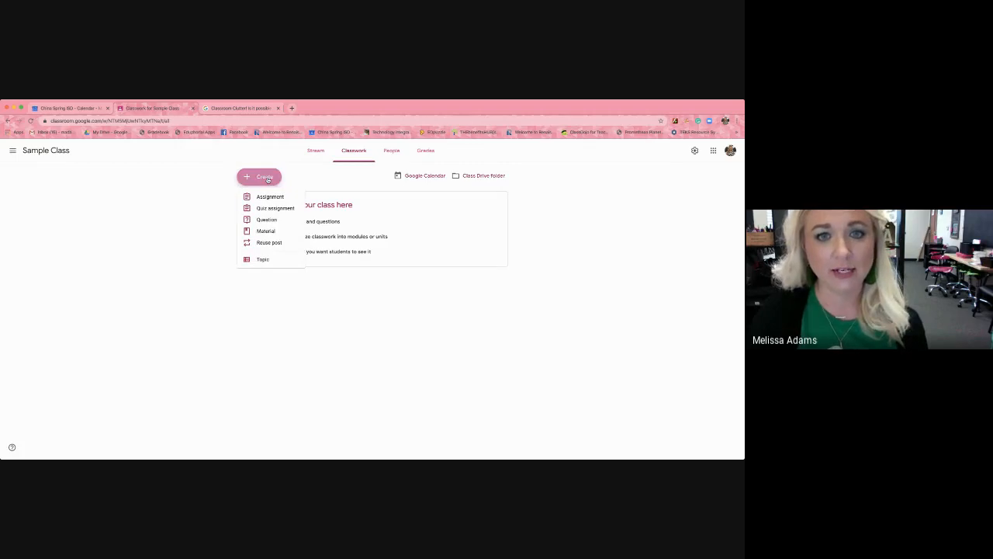
{"action": "left_click", "coordinate": [263, 260]}
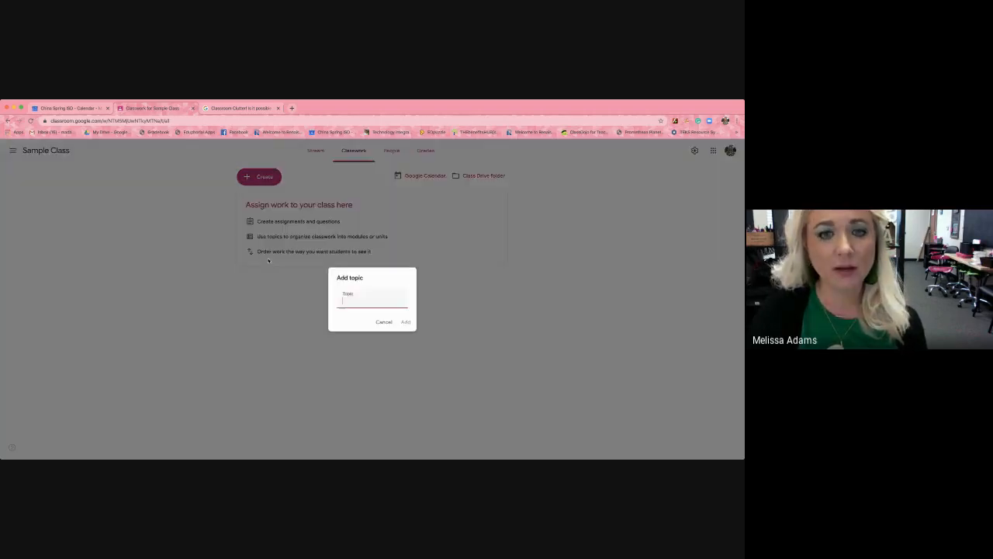
{"action": "type", "text": "Dai"}
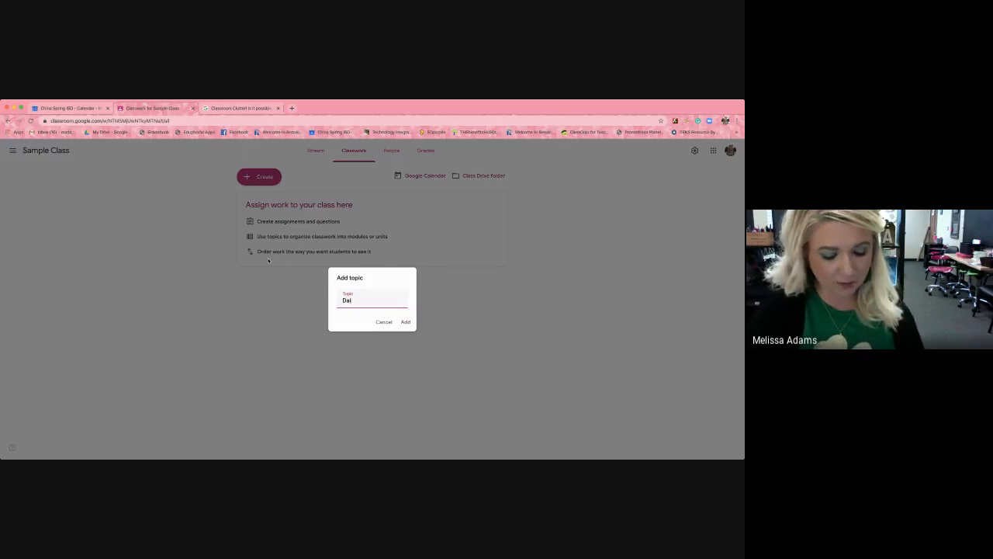
{"action": "type", "text": "ly Work"}
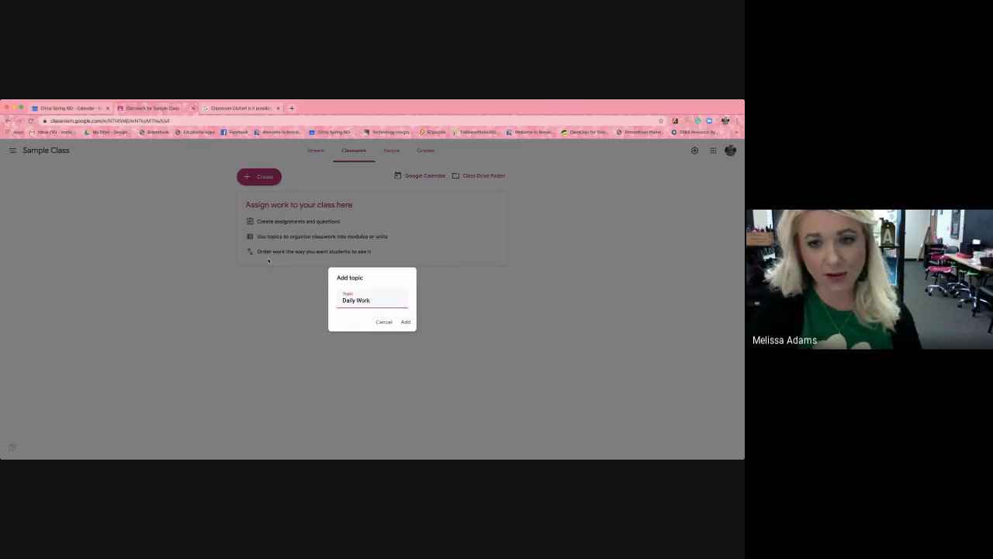
{"action": "left_click", "coordinate": [407, 321]}
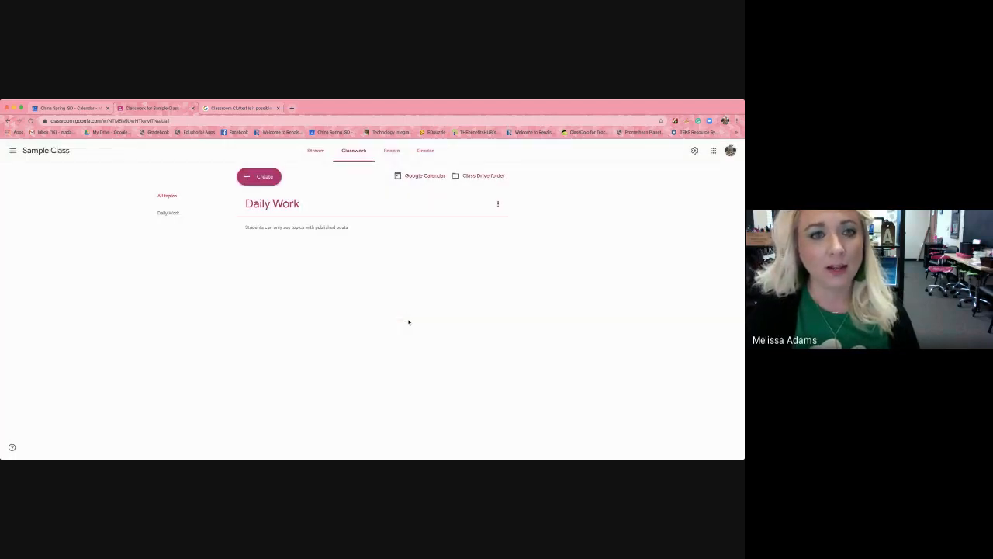
Add a second classwork topic named Unit #3.
{"action": "left_click", "coordinate": [257, 177]}
{"action": "left_click", "coordinate": [255, 258]}
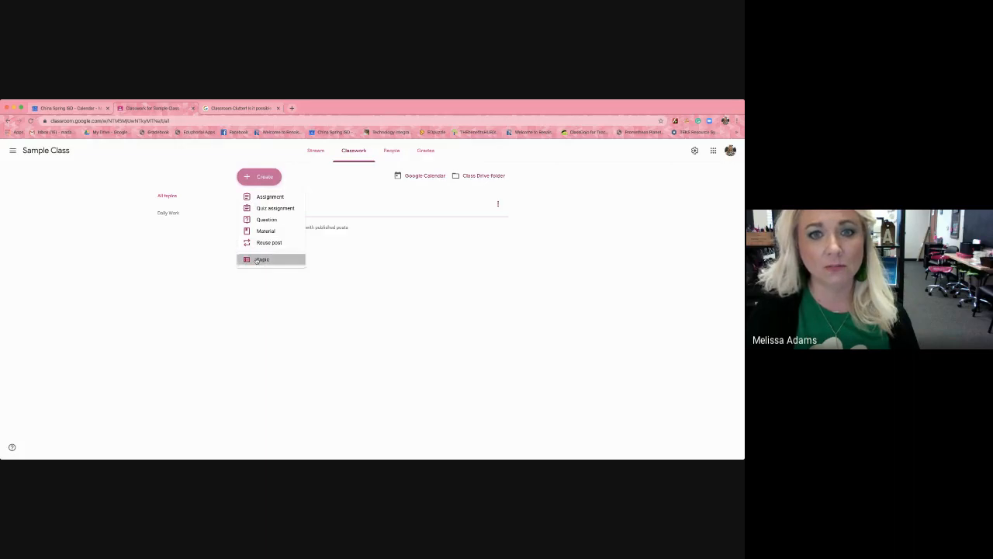
{"action": "type", "text": "Quiz"}
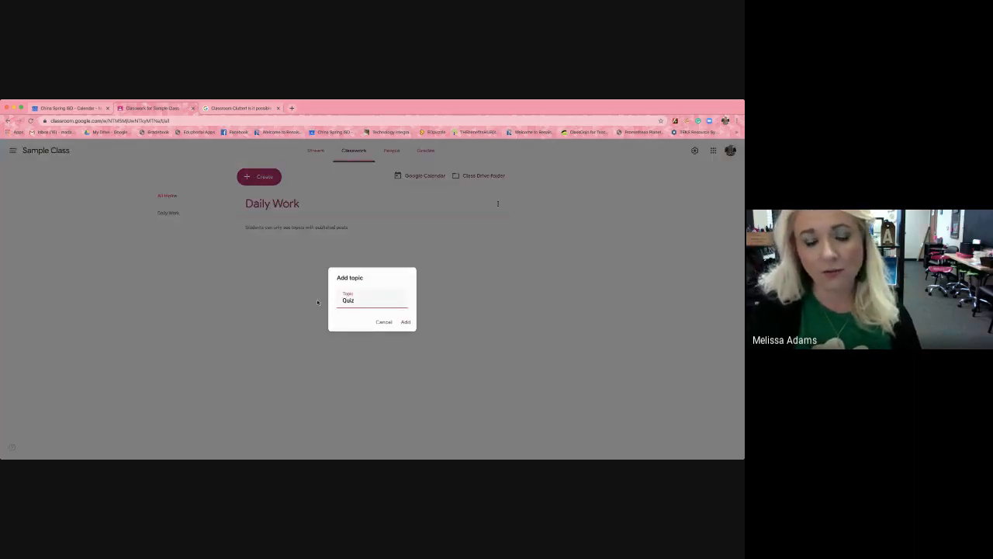
{"action": "key", "text": "BackSpace"}
{"action": "key", "text": "BackSpace"}
{"action": "key", "text": "BackSpace"}
{"action": "key", "text": "BackSpace"}
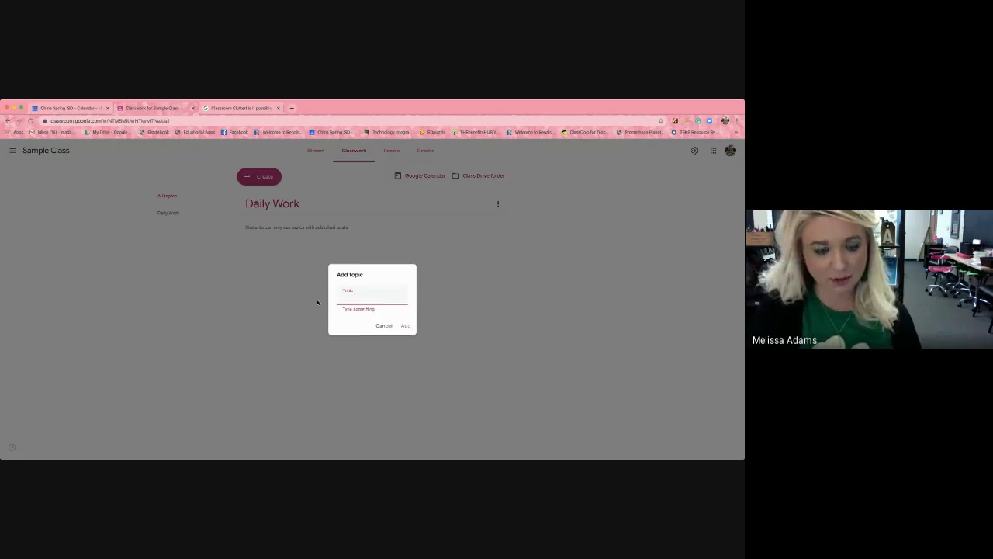
{"action": "type", "text": "Un"}
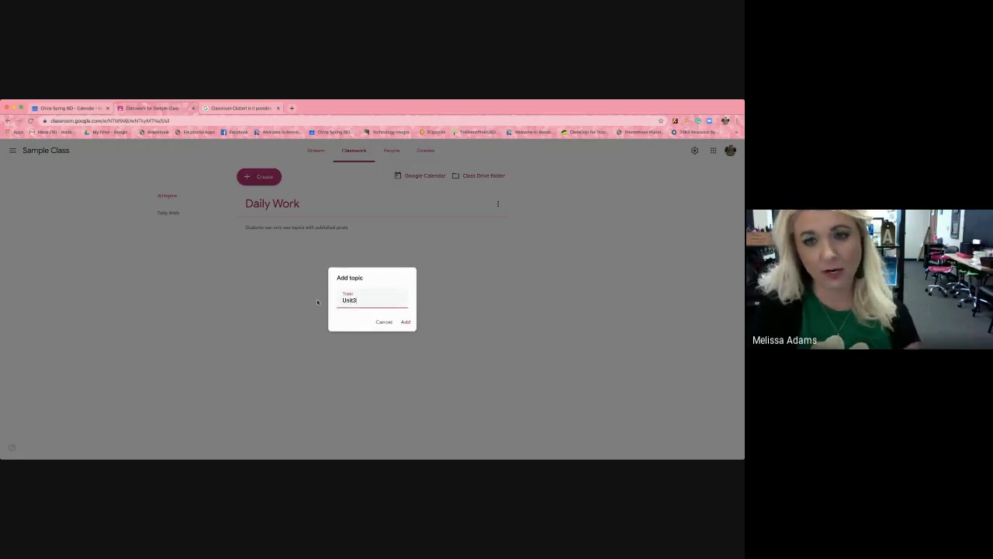
{"action": "type", "text": "it #3"}
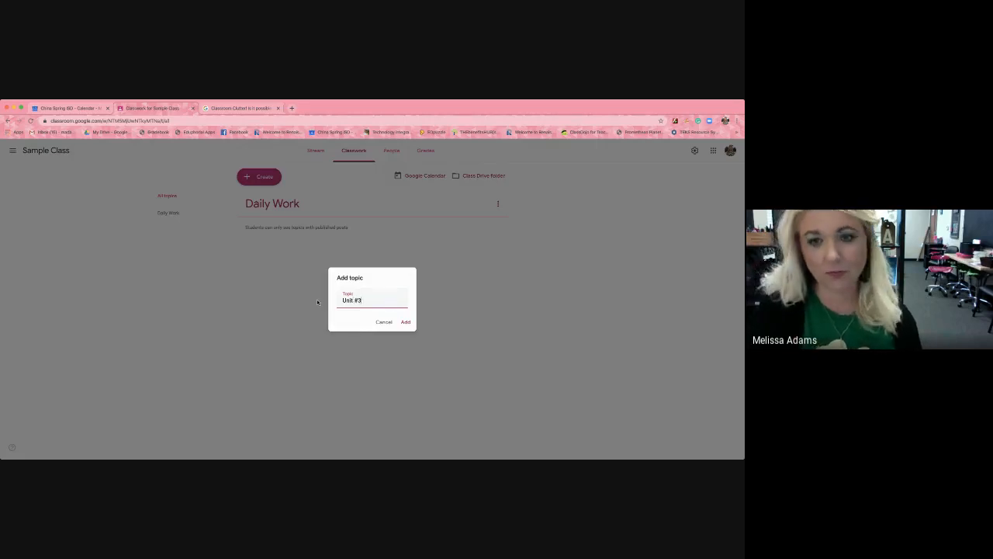
{"action": "left_click", "coordinate": [405, 322]}
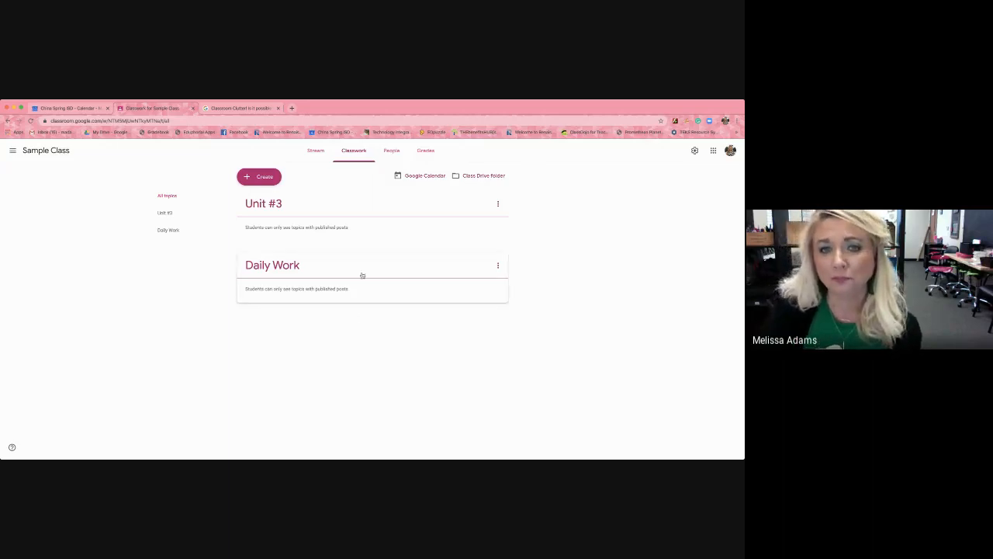
Start a new assignment in the Sample Class classwork.
{"action": "left_click", "coordinate": [268, 181]}
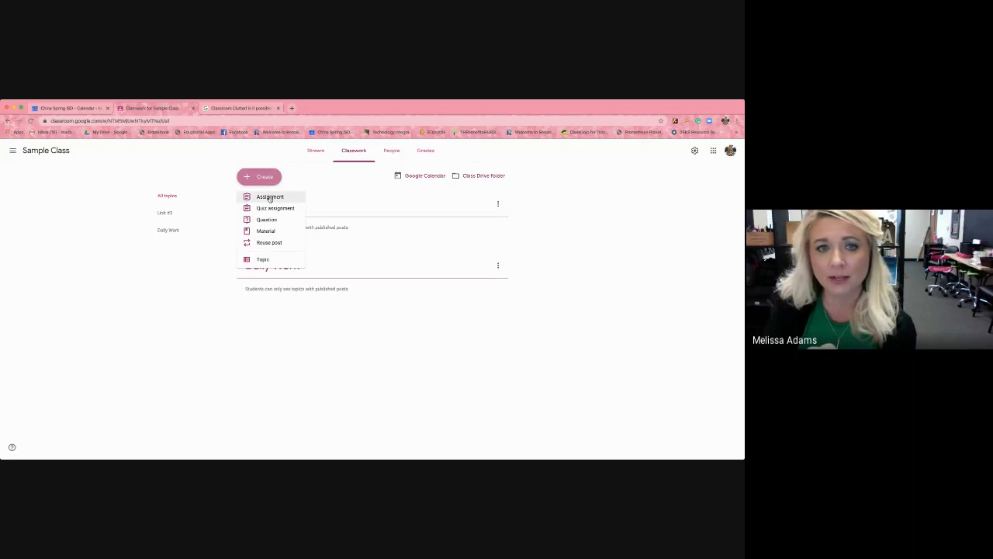
{"action": "left_click", "coordinate": [269, 197]}
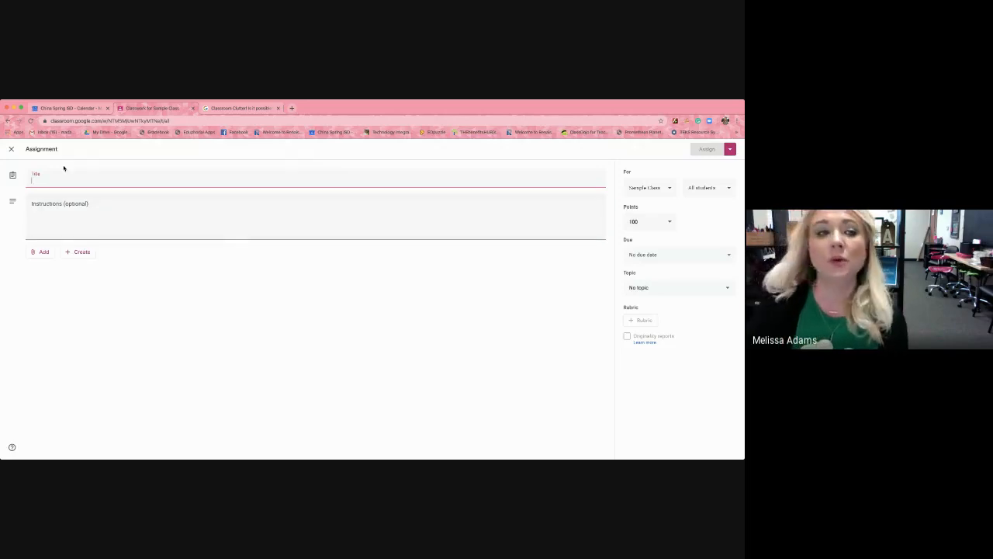
Try adding both CSISD Teachers classes as recipients, restore Sample Class only, and view the student selection.
{"action": "left_click", "coordinate": [671, 188]}
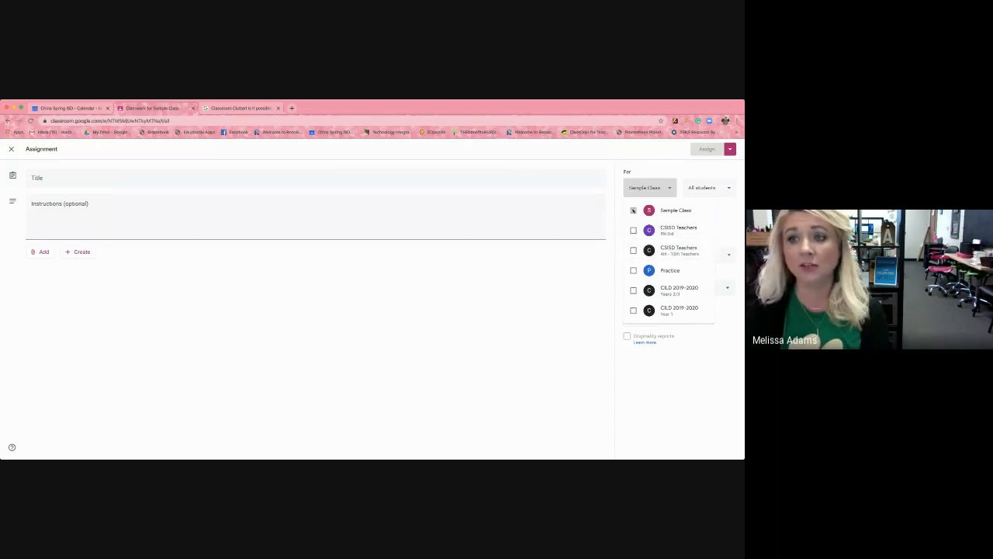
{"action": "left_click", "coordinate": [634, 230]}
{"action": "left_click", "coordinate": [633, 250]}
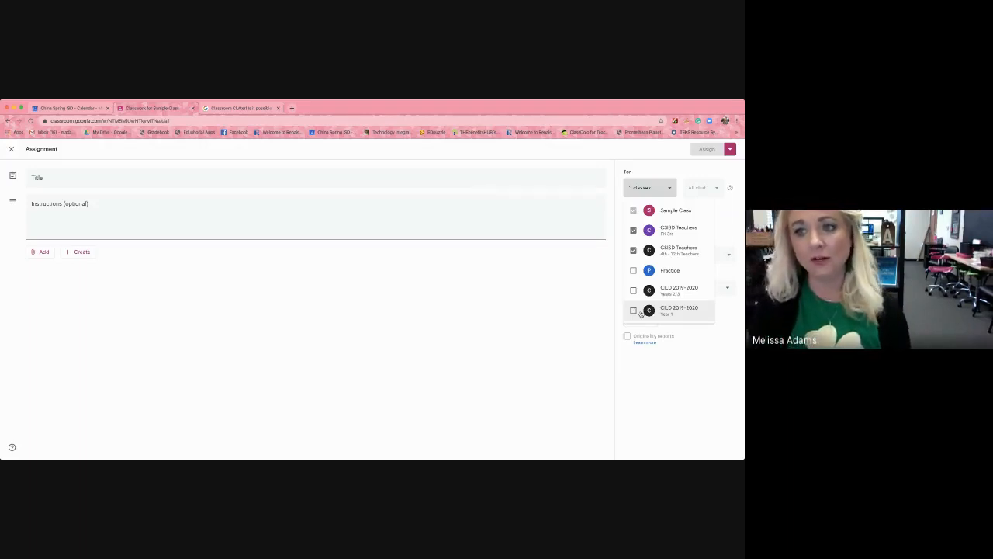
{"action": "left_click", "coordinate": [633, 230]}
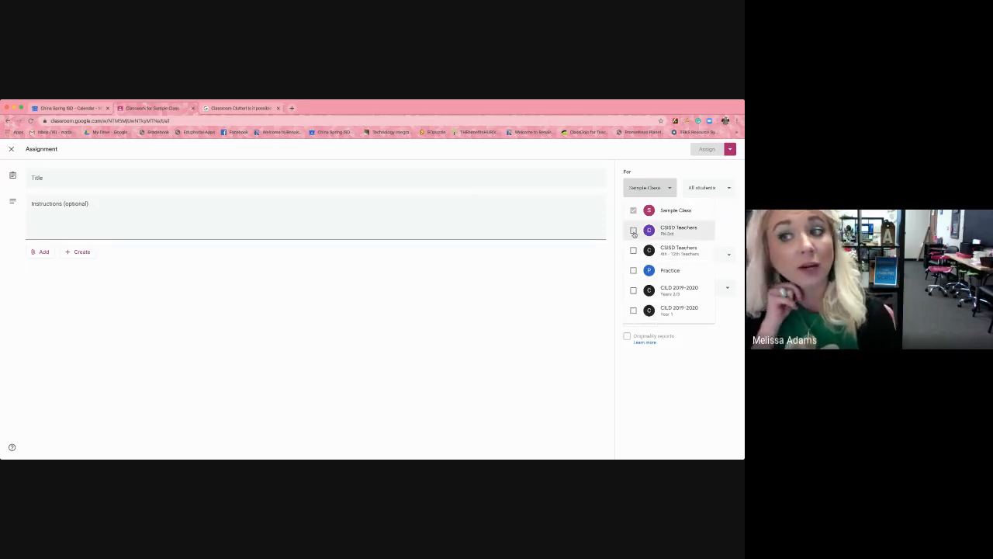
{"action": "left_click", "coordinate": [535, 362]}
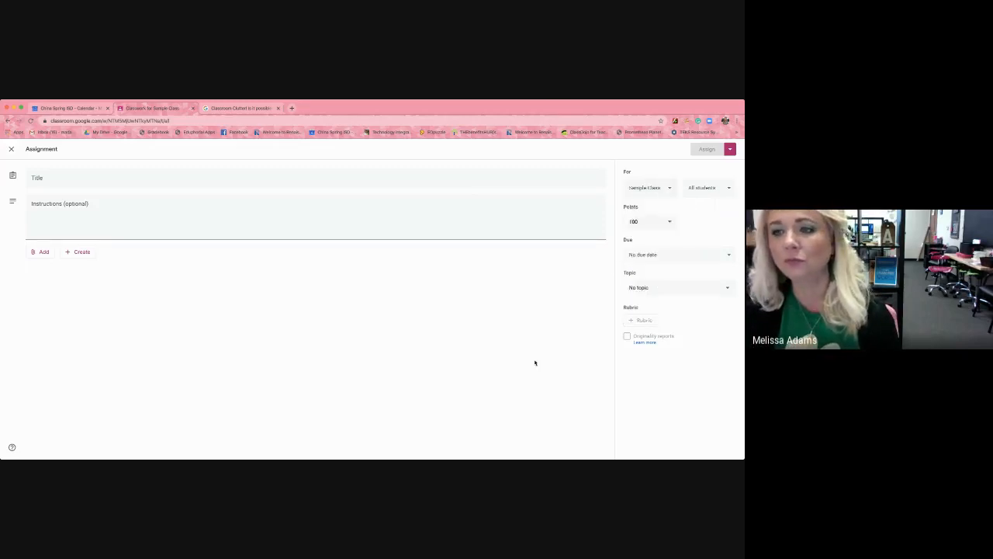
{"action": "left_click", "coordinate": [722, 188]}
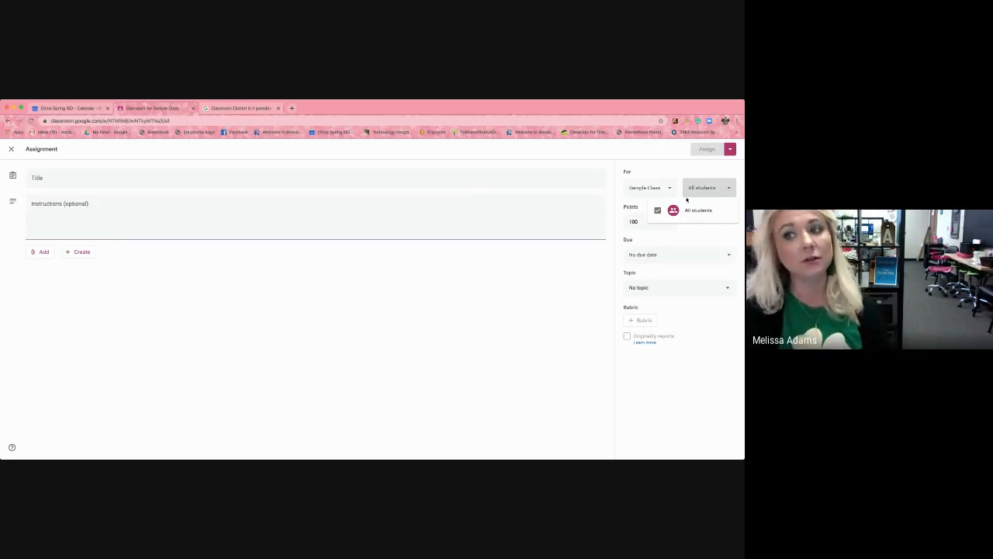
{"action": "left_click", "coordinate": [714, 235]}
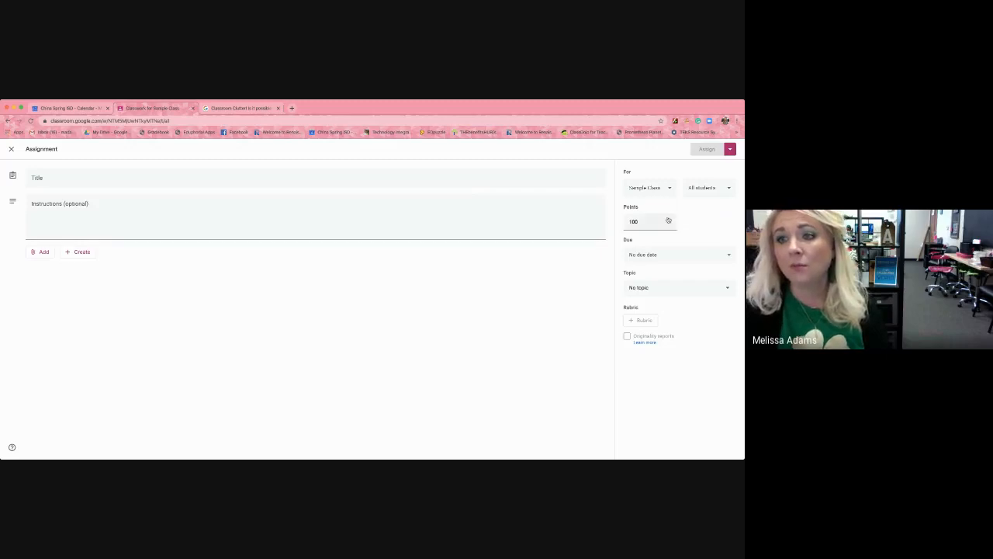
File the assignment under the Daily Work topic and title it "Sample #1 Daily Work".
{"action": "left_click", "coordinate": [643, 288]}
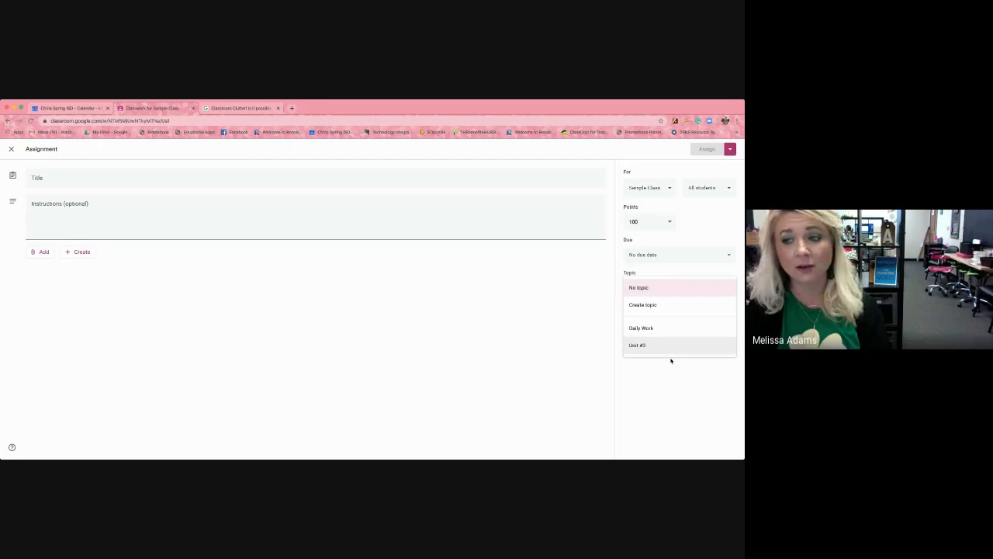
{"action": "left_click", "coordinate": [643, 328]}
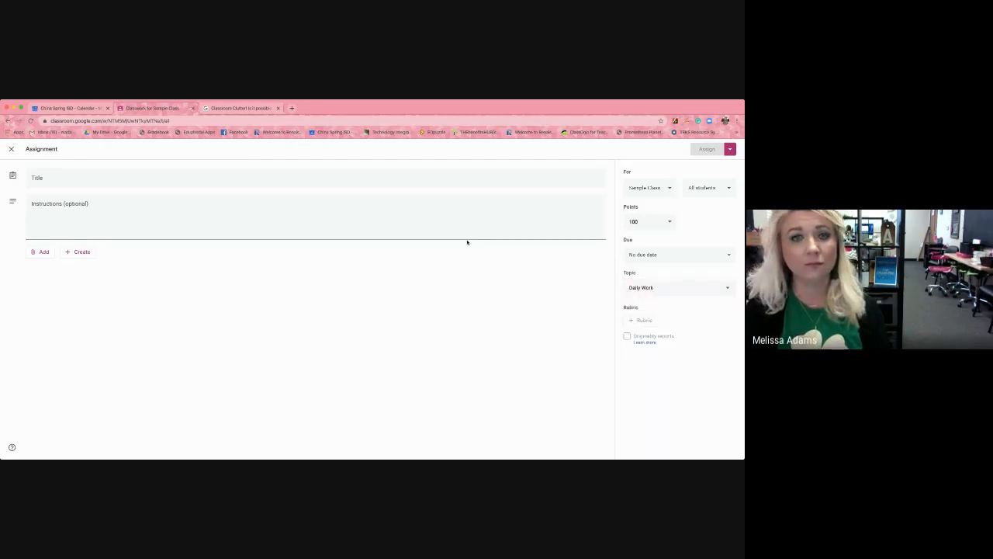
{"action": "left_click", "coordinate": [426, 180]}
{"action": "type", "text": "Sa"}
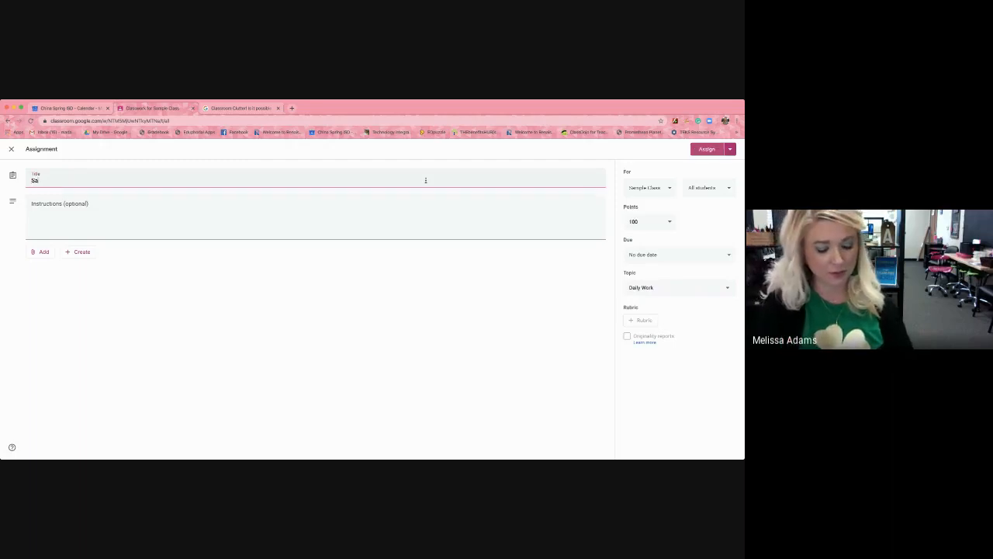
{"action": "type", "text": "mple"}
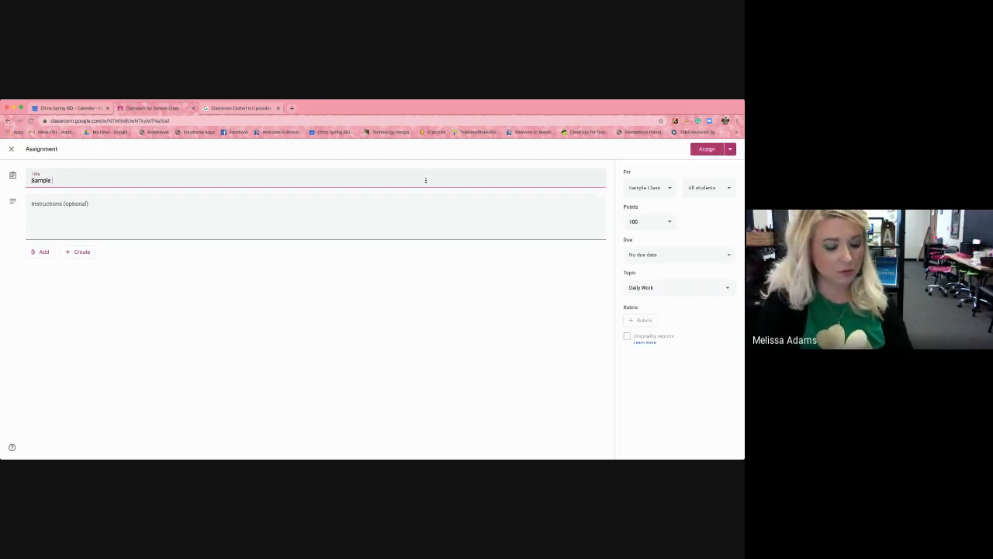
{"action": "type", "text": " #1"}
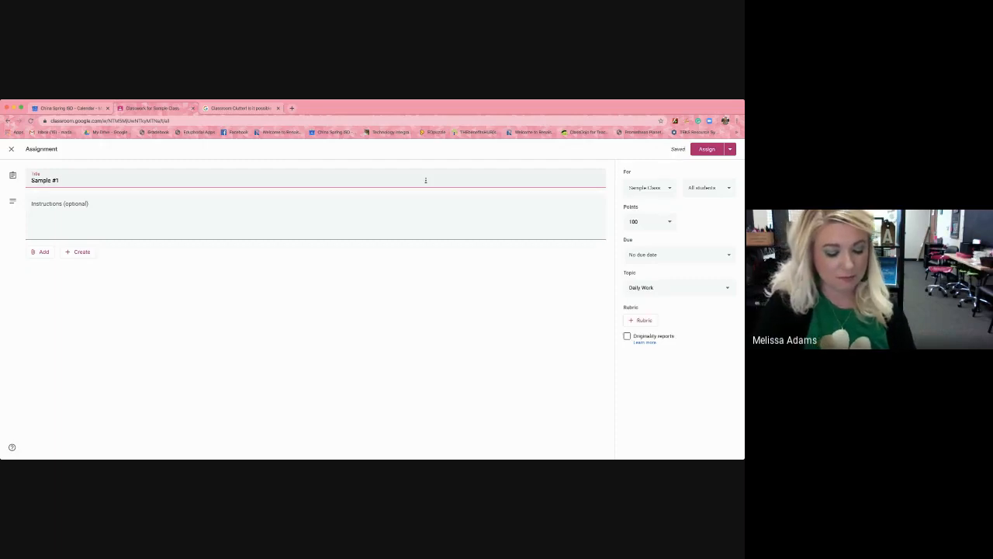
{"action": "type", "text": " Daily Work"}
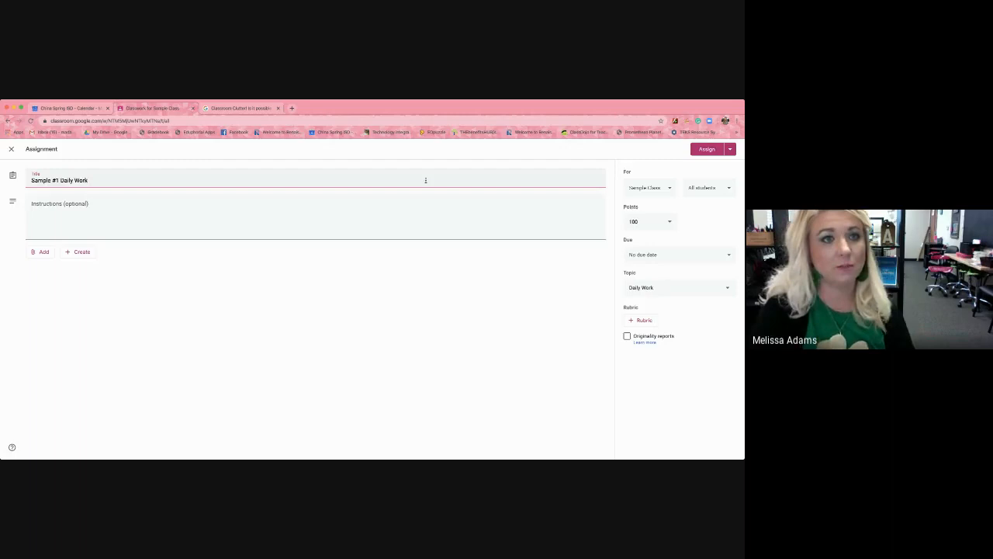
Enter "Watch video" as the assignment instructions.
{"action": "left_click", "coordinate": [334, 215]}
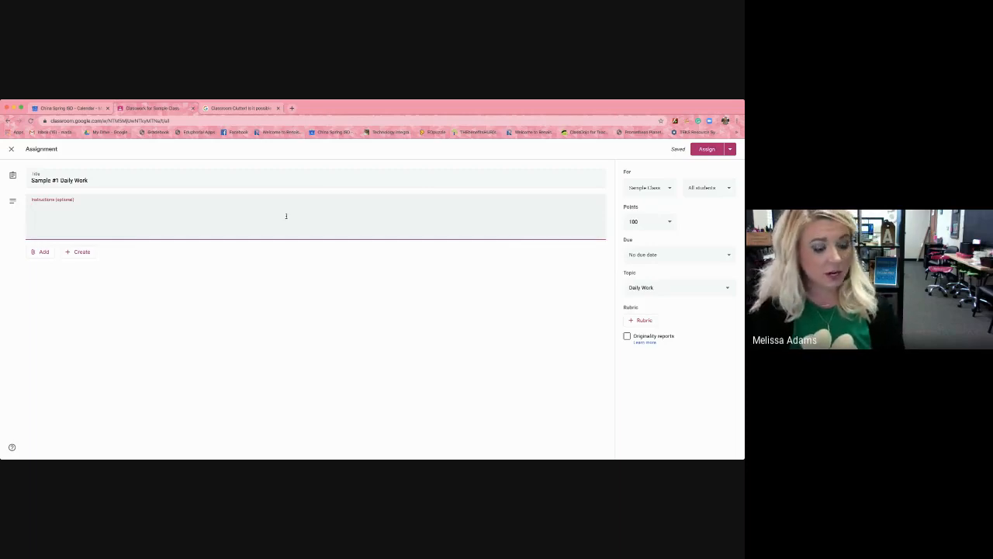
{"action": "type", "text": "Watch"}
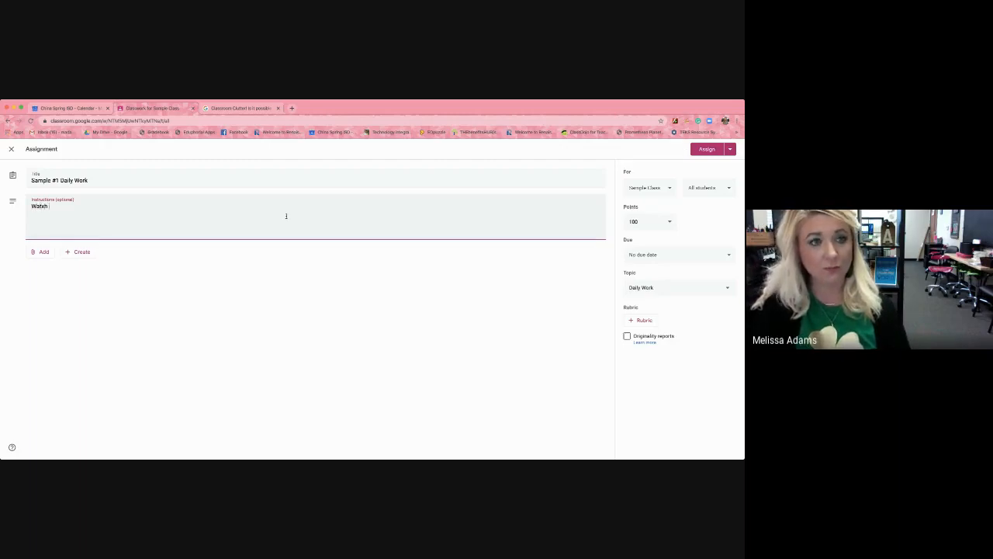
{"action": "key", "text": "BackSpace"}
{"action": "key", "text": "BackSpace"}
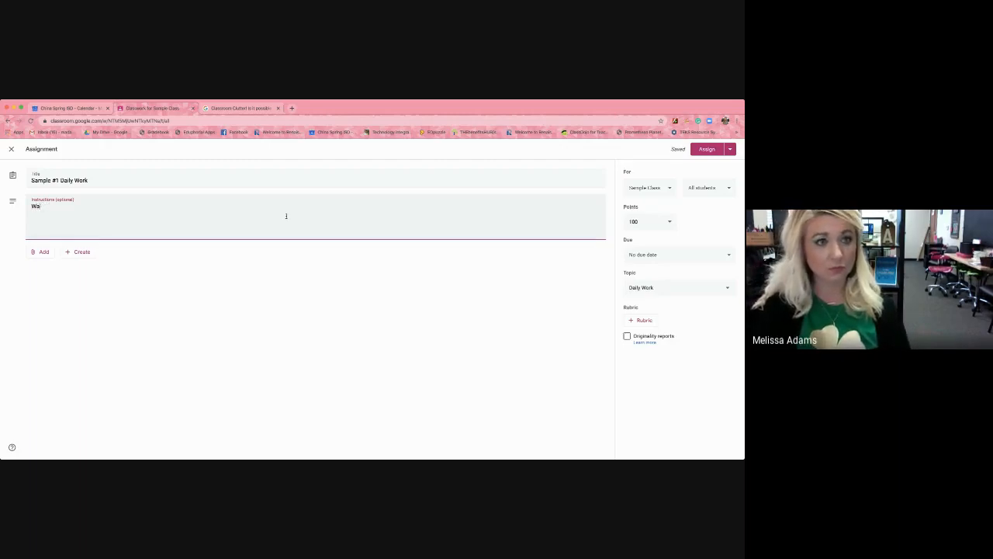
{"action": "type", "text": "th video"}
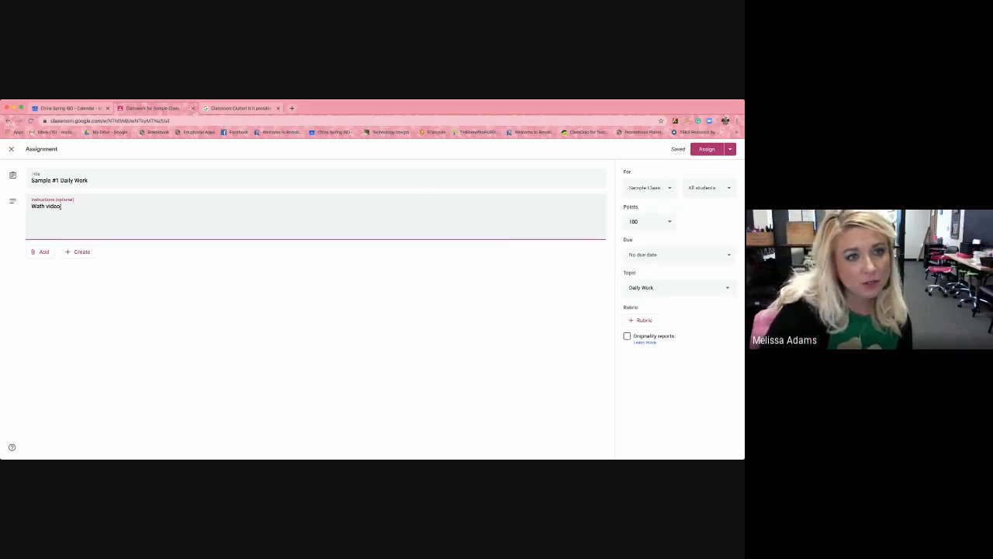
{"action": "left_click", "coordinate": [42, 206]}
{"action": "type", "text": "c"}
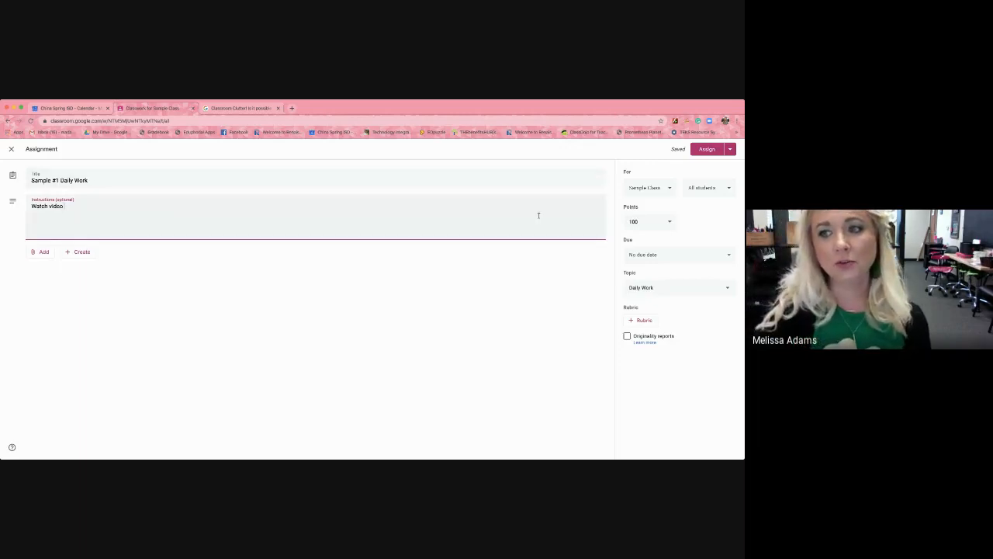
Start a new rubric for the assignment, view its blank criteria form, and discard it.
{"action": "left_click", "coordinate": [638, 322]}
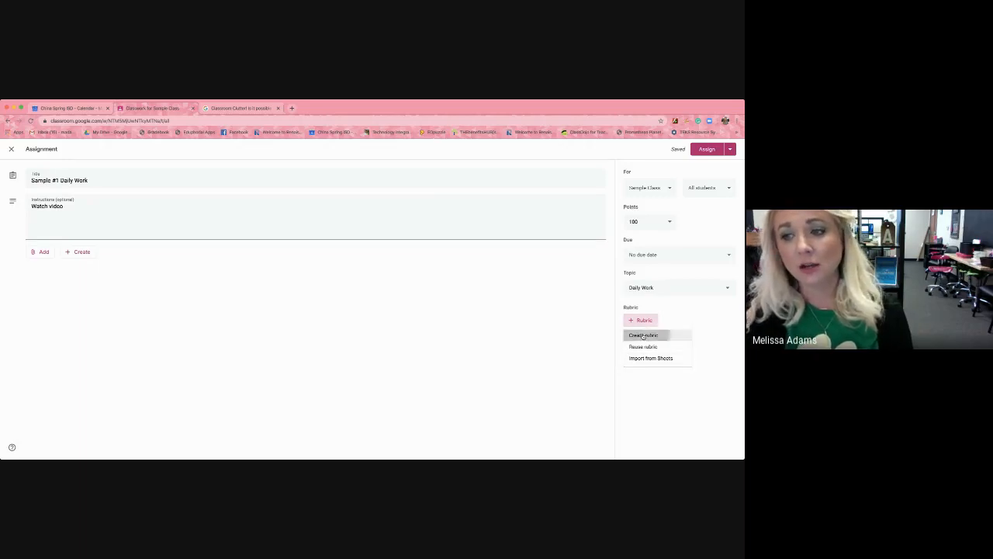
{"action": "left_click", "coordinate": [643, 335]}
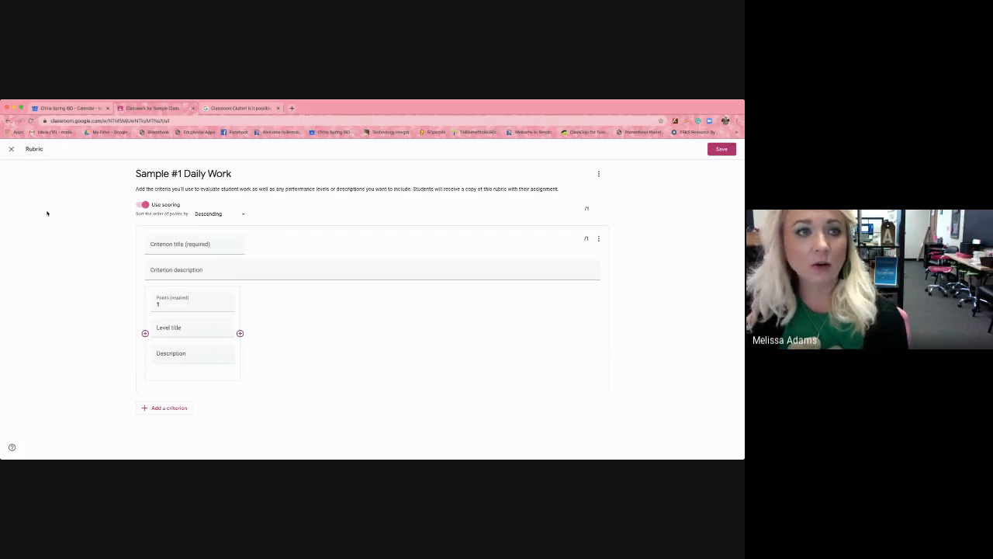
{"action": "left_click", "coordinate": [10, 149]}
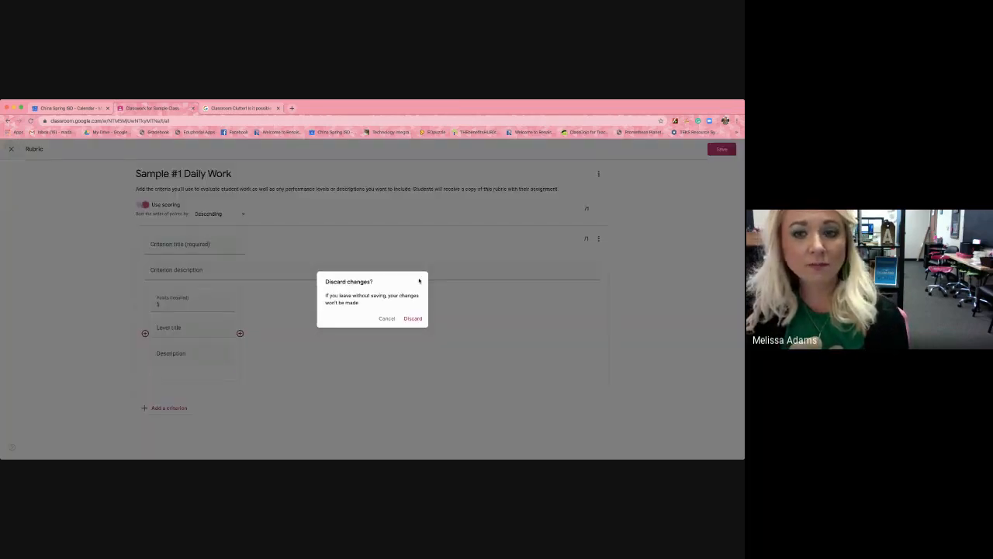
{"action": "left_click", "coordinate": [413, 319]}
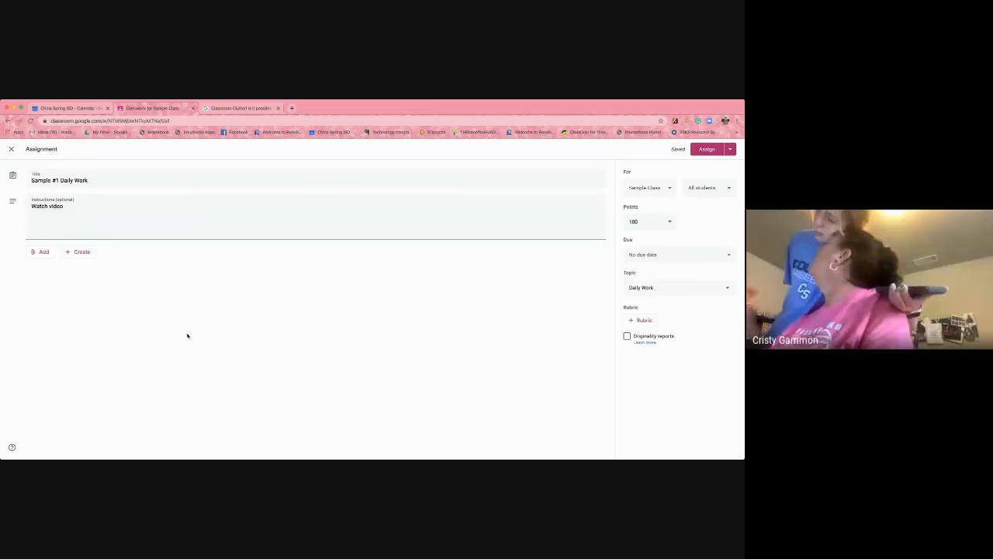
Create a new Google Form for the assignment and title it "Quiz over reading Ch#3".
{"action": "left_click", "coordinate": [80, 252]}
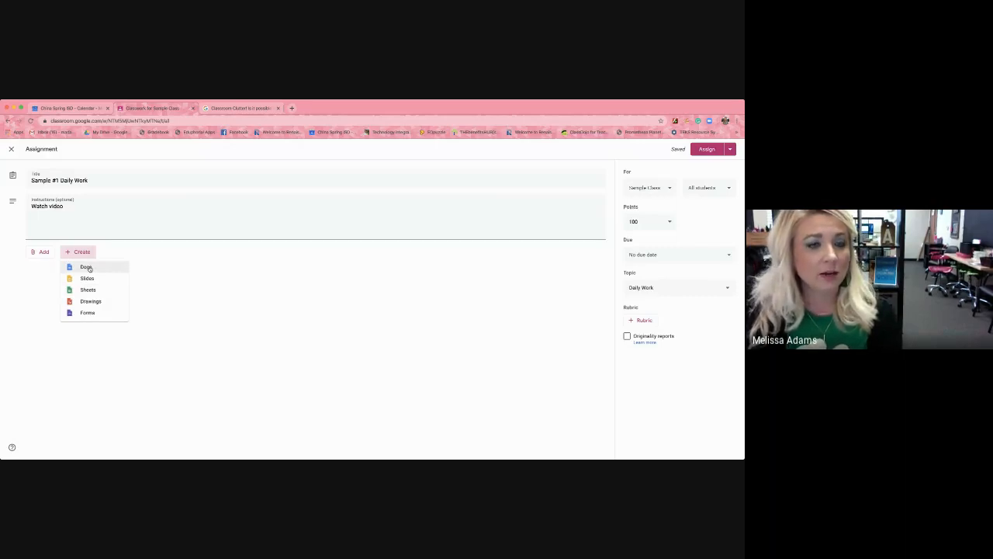
{"action": "left_click", "coordinate": [85, 312]}
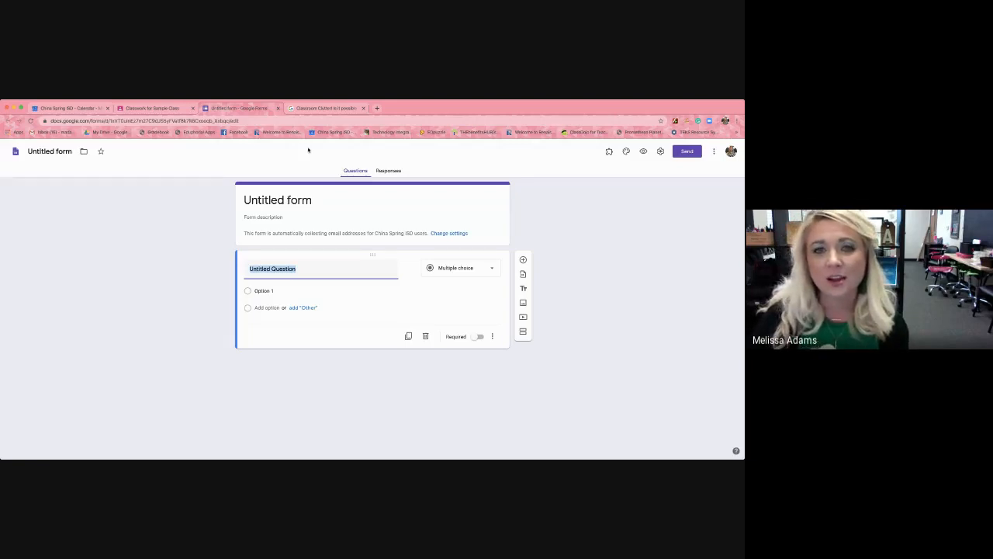
{"action": "left_click", "coordinate": [326, 193]}
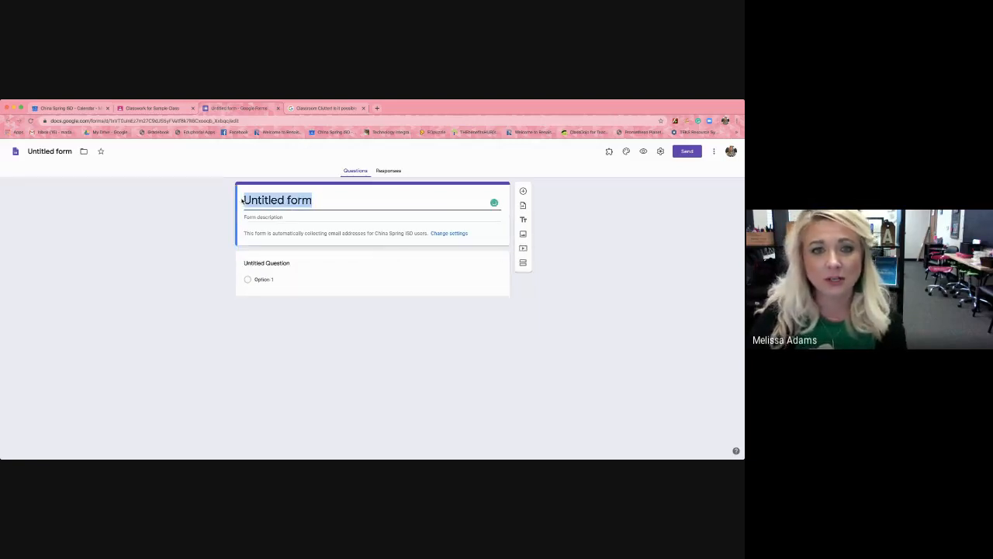
{"action": "type", "text": "Qui"}
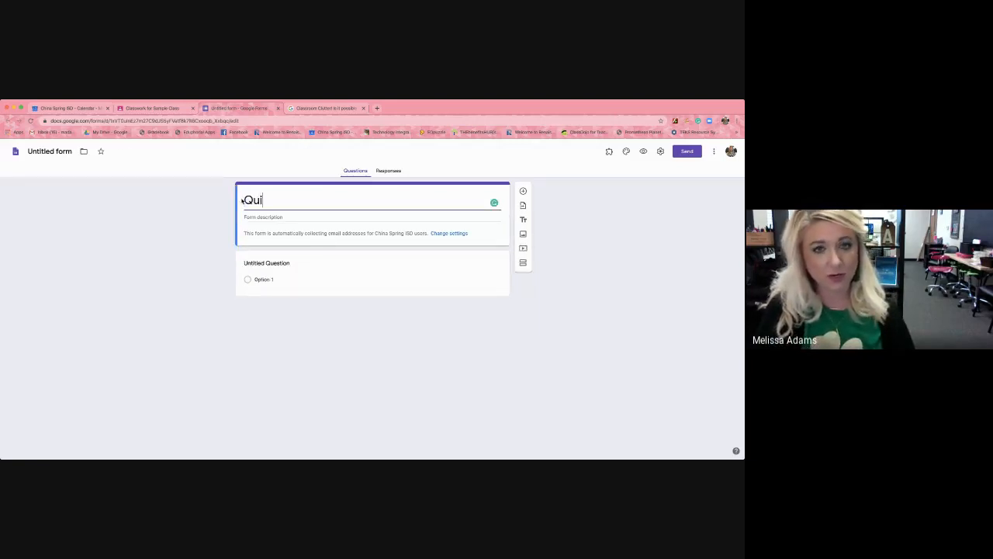
{"action": "type", "text": "z over re"}
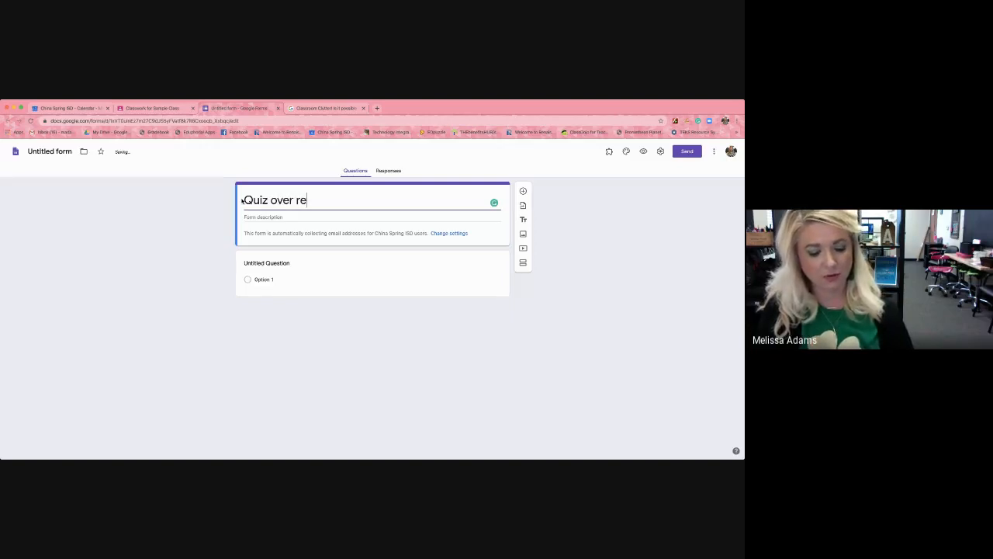
{"action": "type", "text": "ading Ch"}
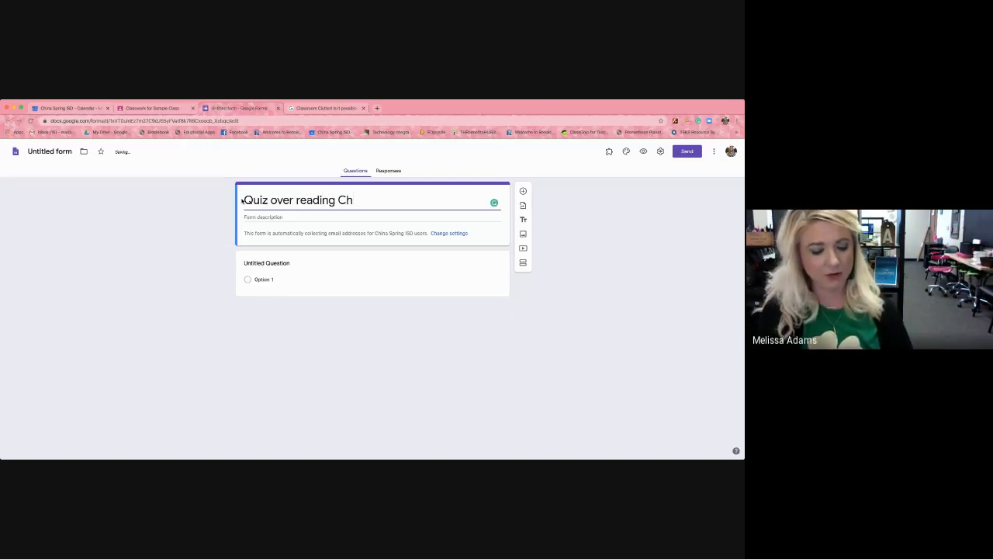
{"action": "type", "text": "#3"}
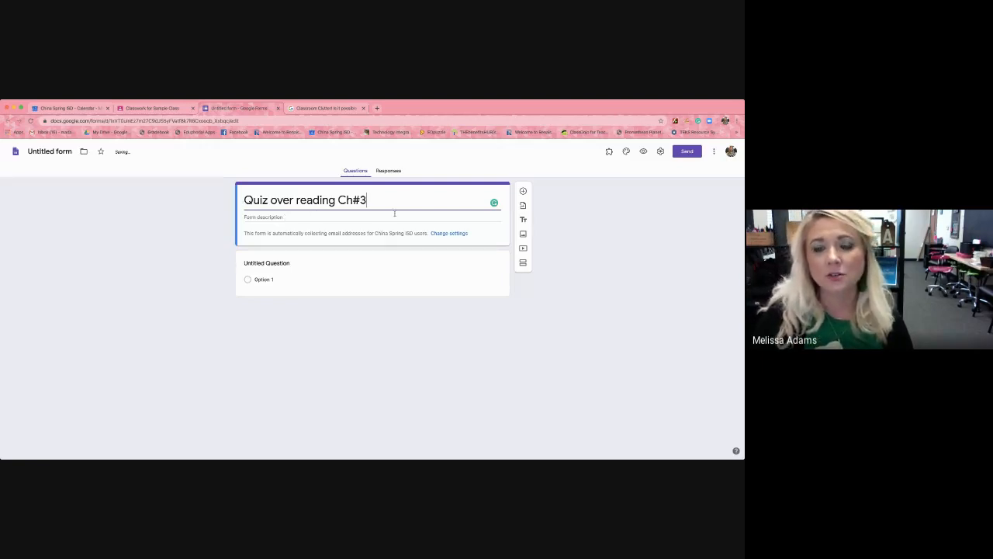
View the form's general settings for e-mail collection and sign-in, and leave them without saving.
{"action": "left_click", "coordinate": [471, 218]}
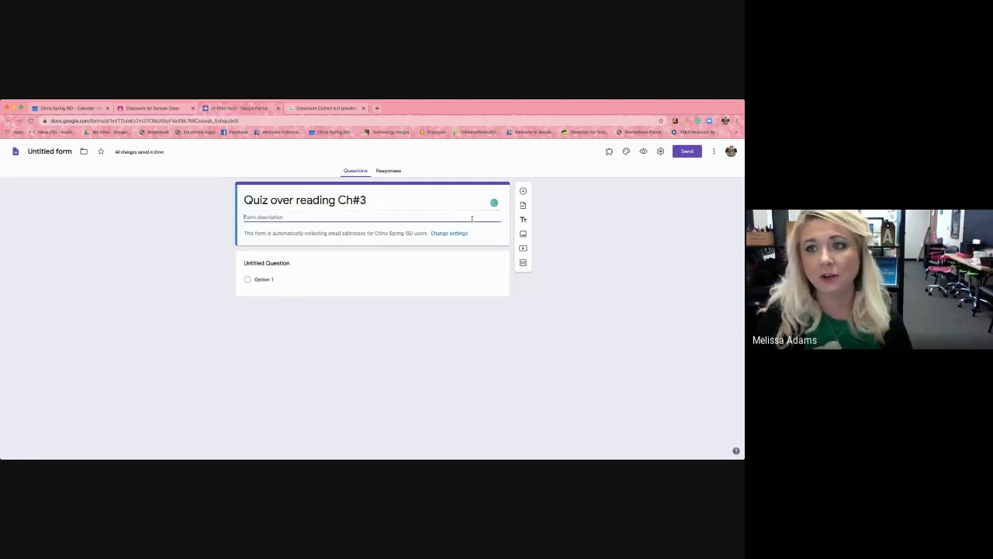
{"action": "left_click", "coordinate": [482, 231]}
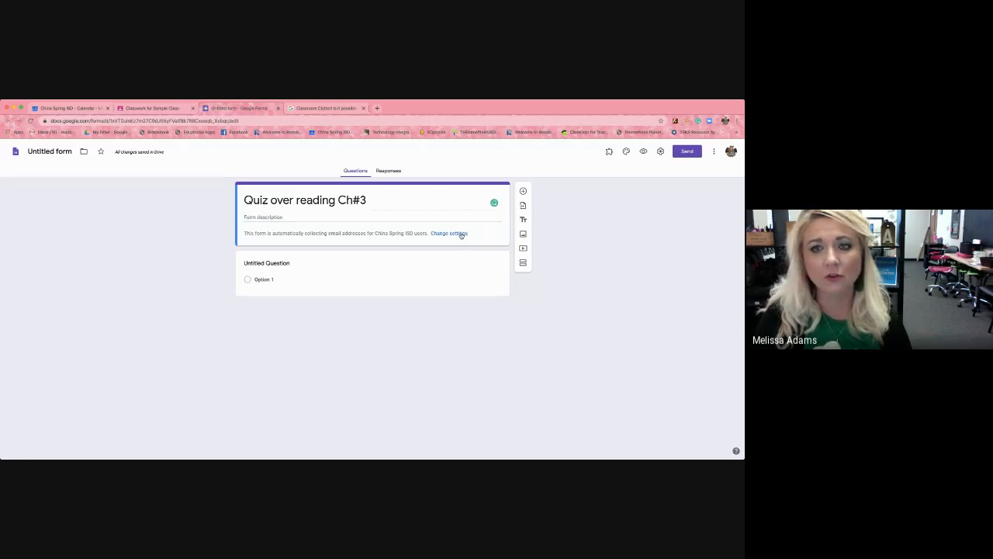
{"action": "left_click", "coordinate": [461, 235]}
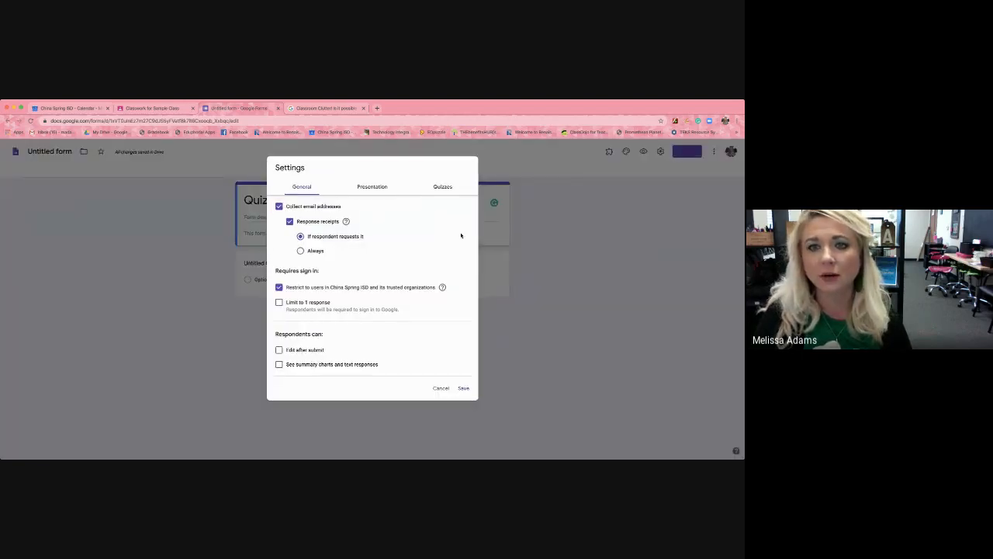
{"action": "left_click", "coordinate": [447, 387]}
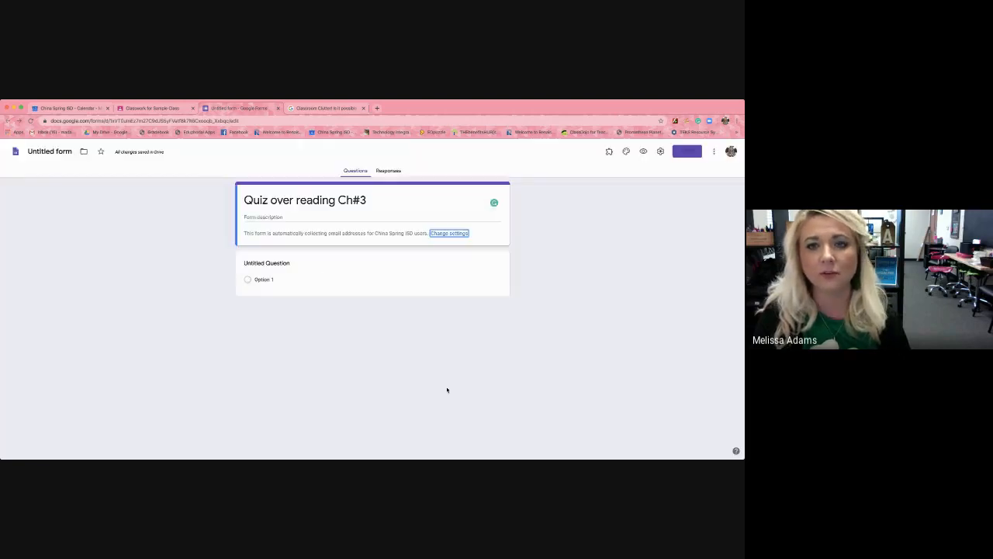
Make the form a quiz that releases grades immediately after each submission, and save the settings.
{"action": "left_click", "coordinate": [440, 234]}
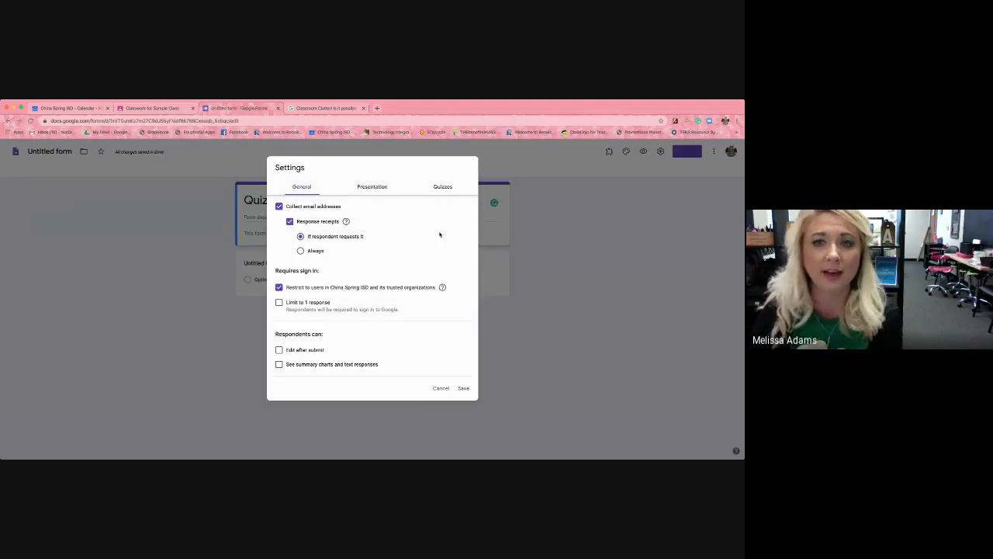
{"action": "left_click", "coordinate": [443, 188]}
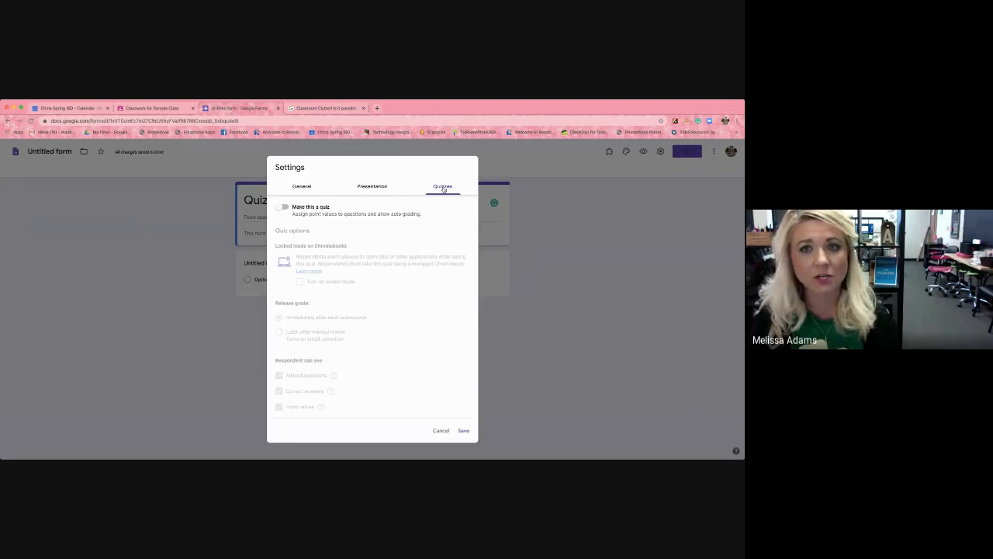
{"action": "left_click", "coordinate": [281, 208]}
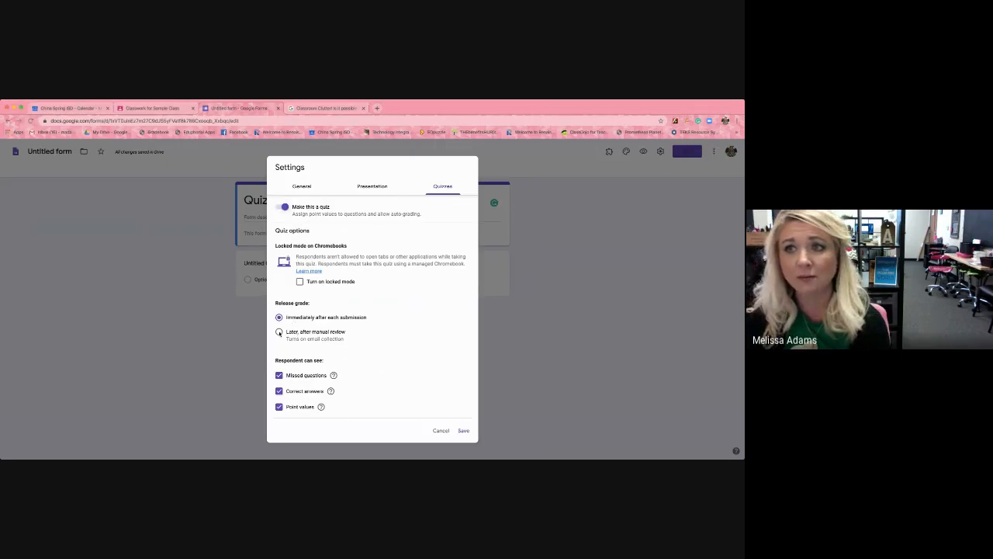
{"action": "left_click", "coordinate": [280, 332]}
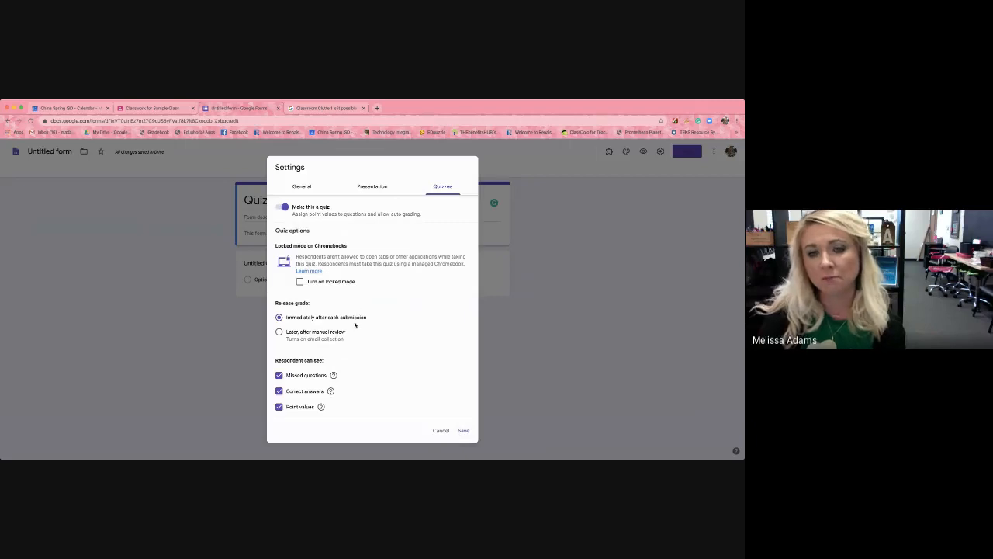
{"action": "left_click", "coordinate": [463, 430]}
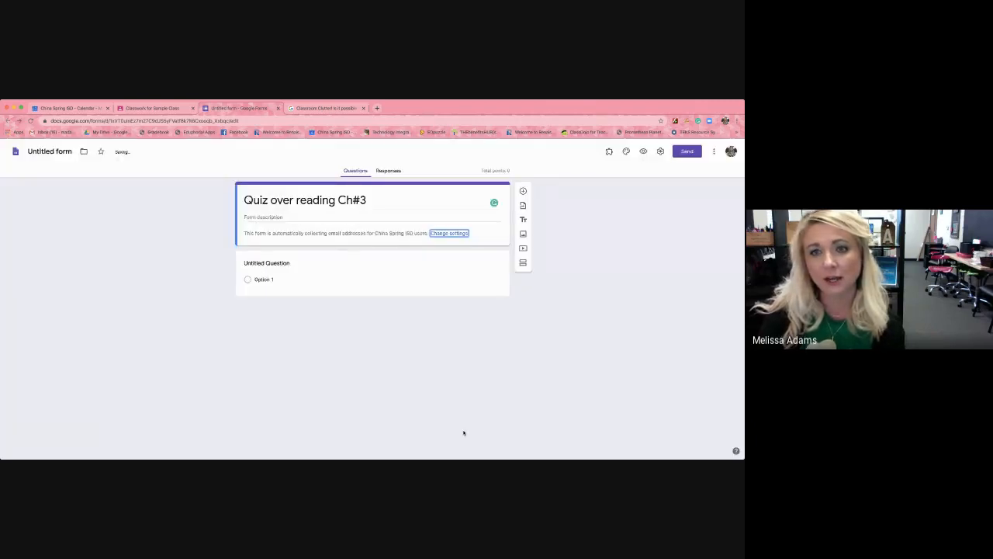
Fill in the first multiple-choice question as "q1" with the options dog, cat and bird.
{"action": "left_click", "coordinate": [300, 265]}
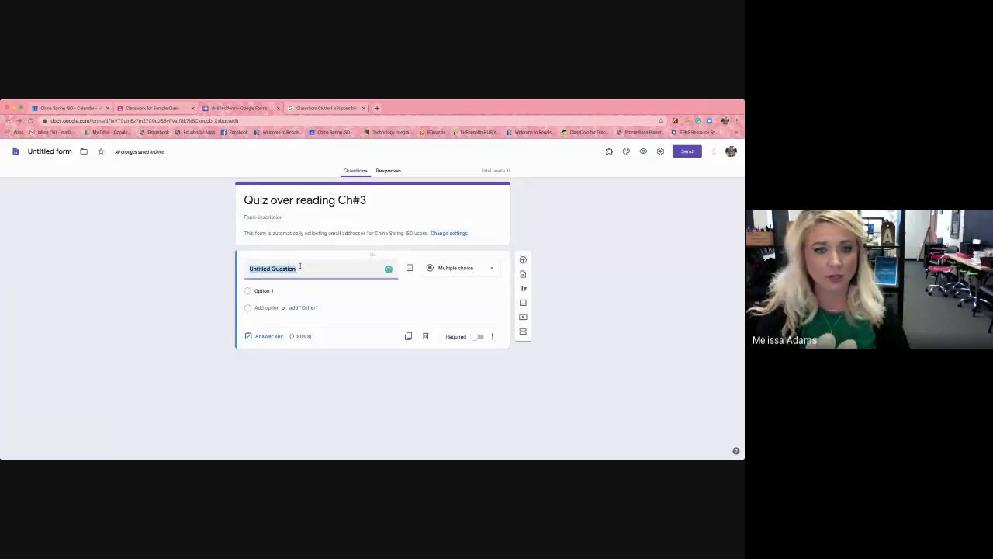
{"action": "type", "text": "q1"}
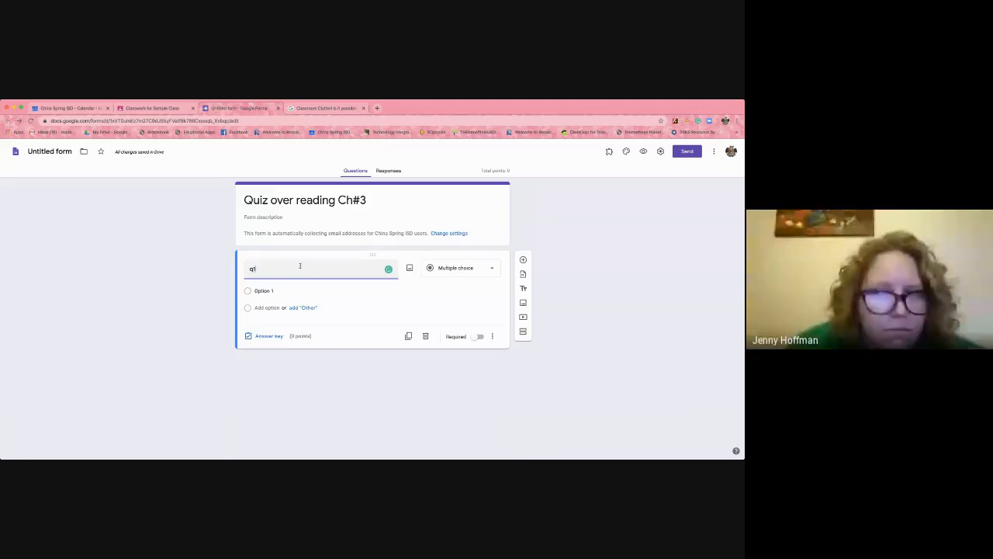
{"action": "left_click", "coordinate": [334, 290]}
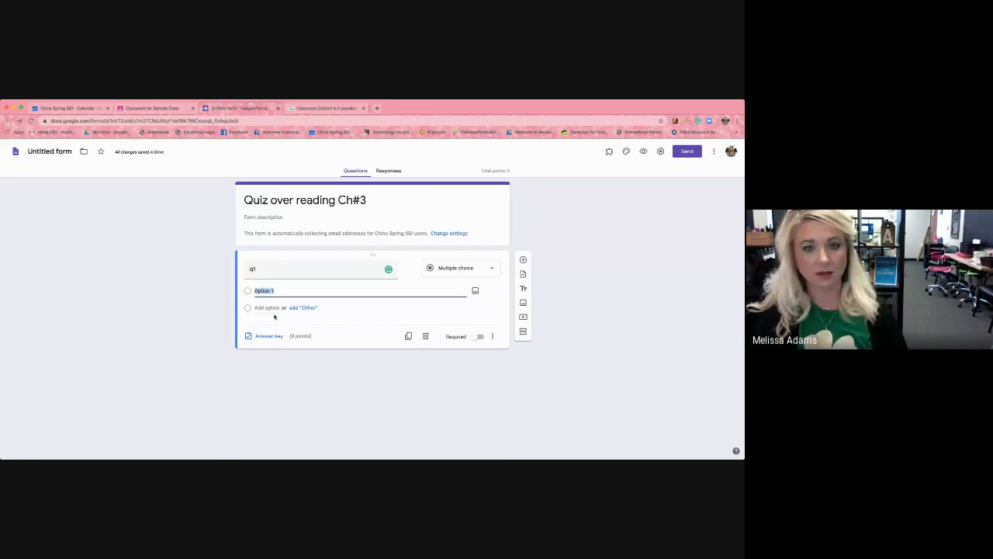
{"action": "type", "text": "dog"}
{"action": "key", "text": "Return"}
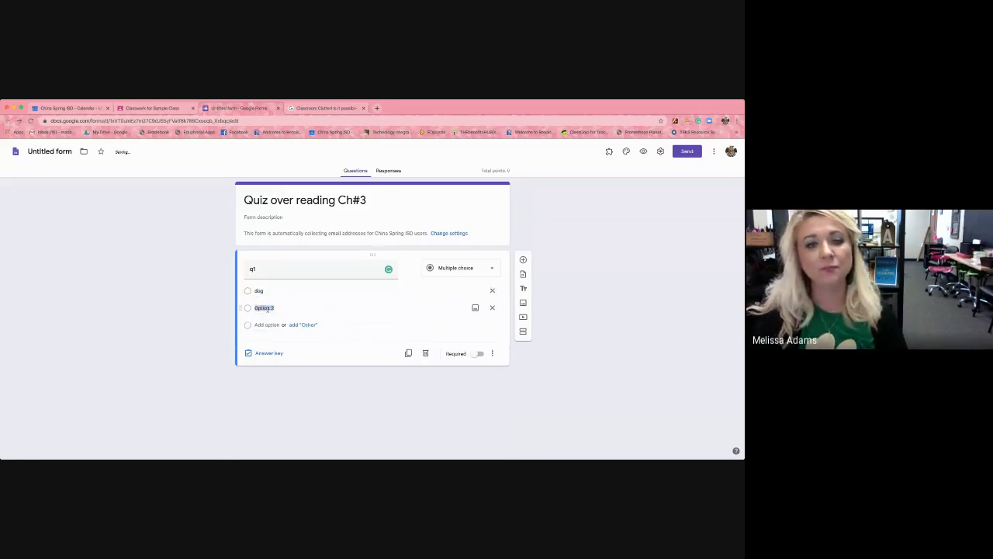
{"action": "type", "text": "cat"}
{"action": "key", "text": "Return"}
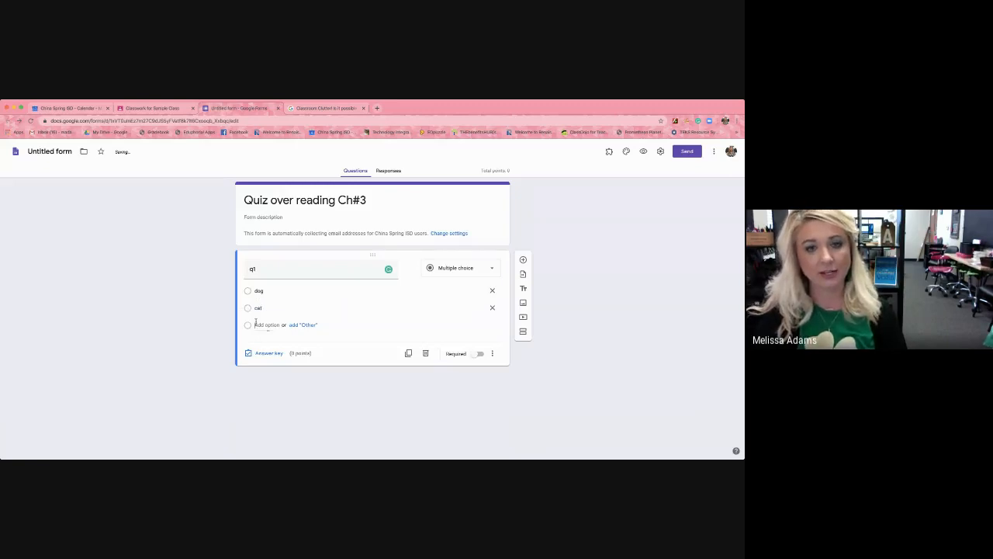
{"action": "type", "text": "e"}
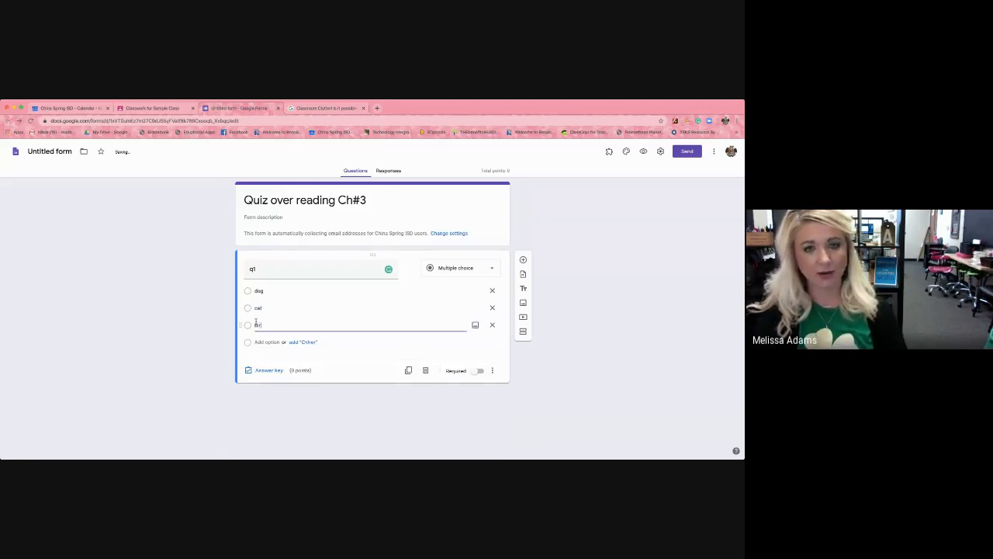
{"action": "type", "text": "ird"}
{"action": "left_click", "coordinate": [344, 372]}
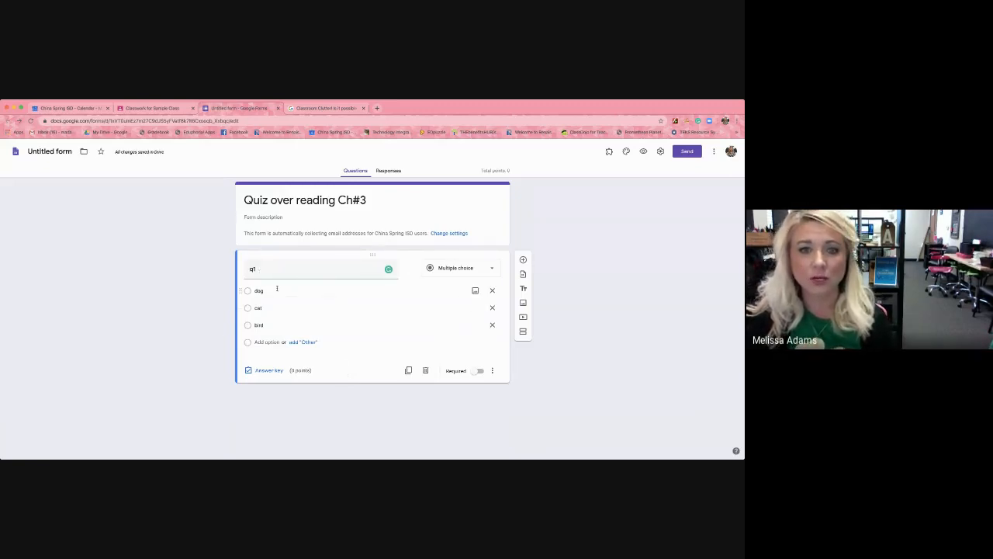
Mark bird as the correct answer in the answer key of question q1.
{"action": "left_click", "coordinate": [264, 371]}
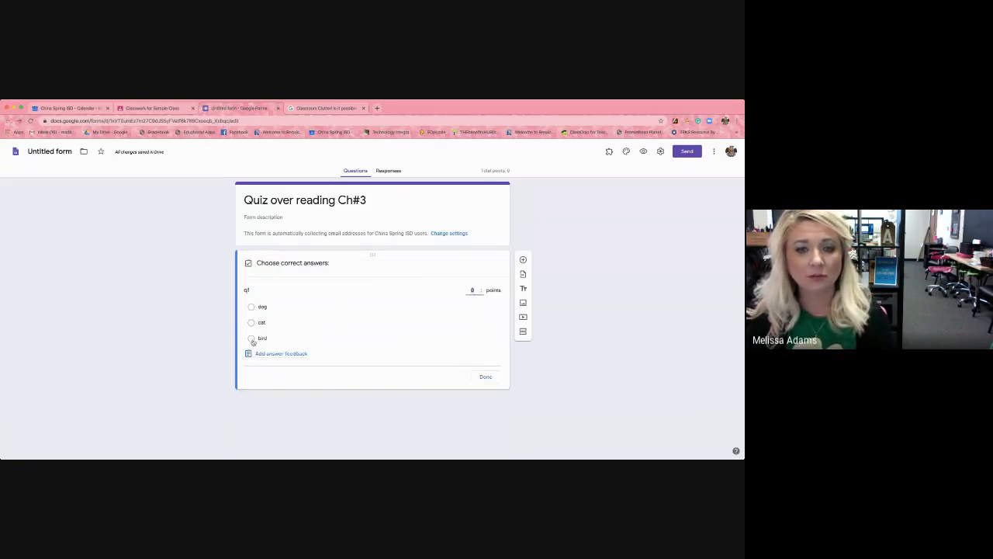
{"action": "left_click", "coordinate": [251, 339]}
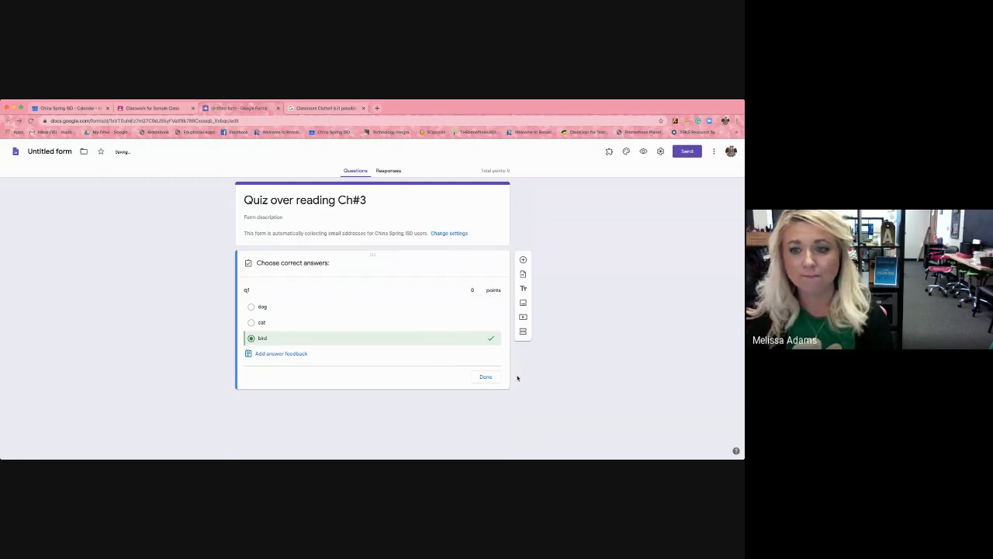
{"action": "left_click", "coordinate": [490, 376]}
{"action": "left_click", "coordinate": [491, 376]}
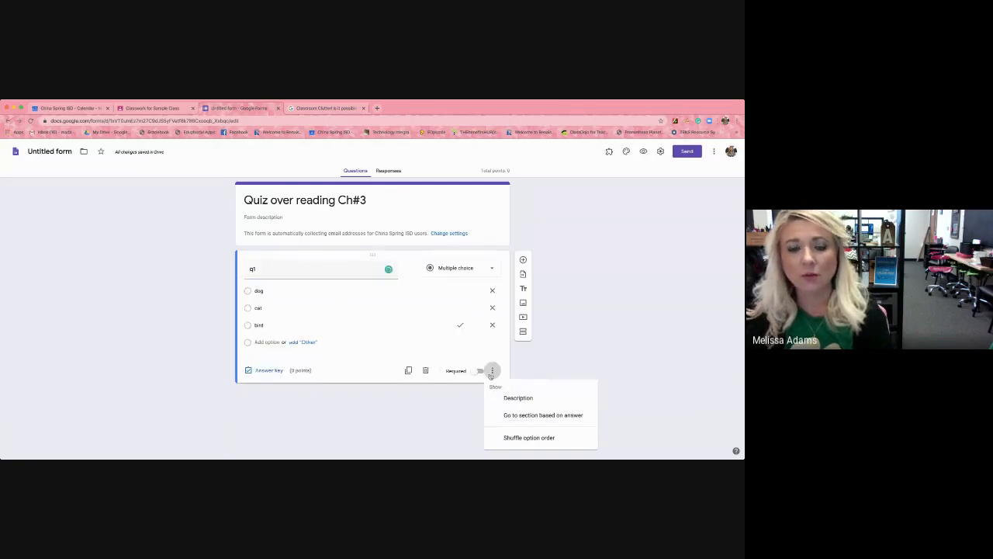
{"action": "left_click", "coordinate": [425, 388]}
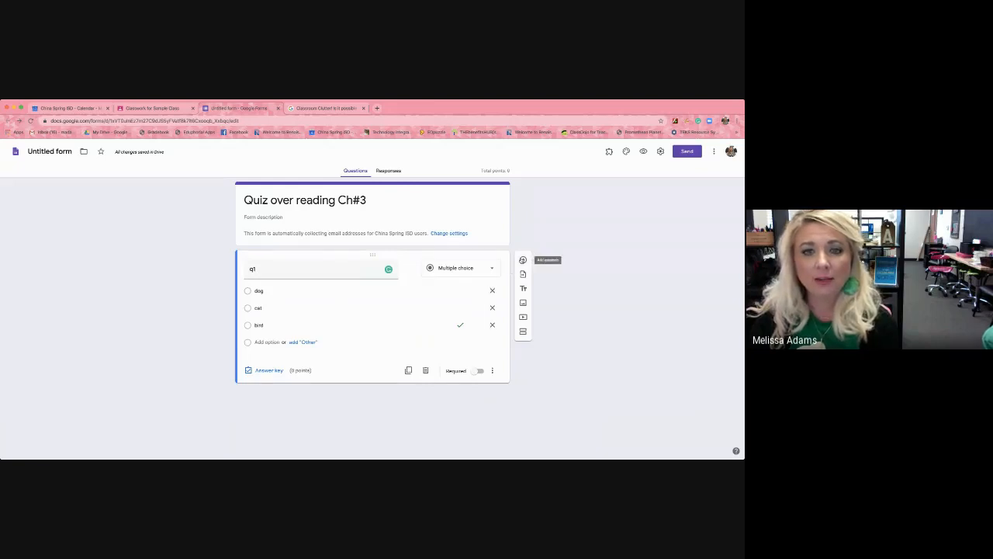
Add a blank question below q1, and view the search and URL options for inserting a video without adding one.
{"action": "left_click", "coordinate": [523, 260]}
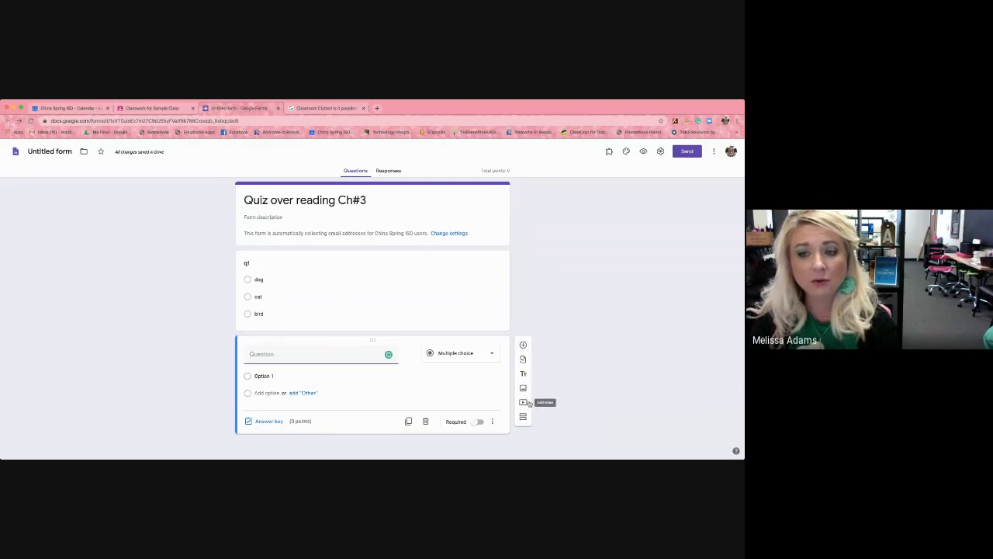
{"action": "left_click", "coordinate": [525, 402]}
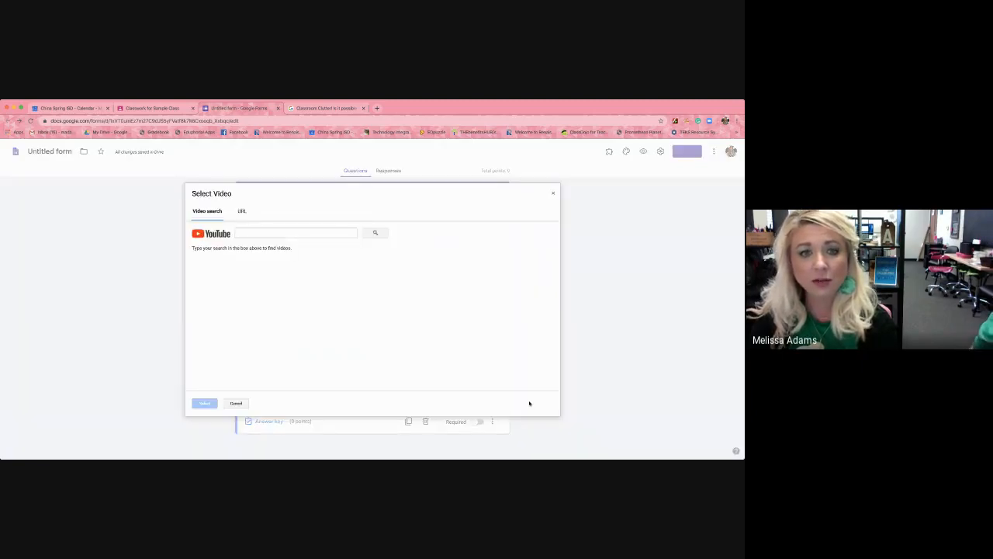
{"action": "left_click", "coordinate": [241, 209]}
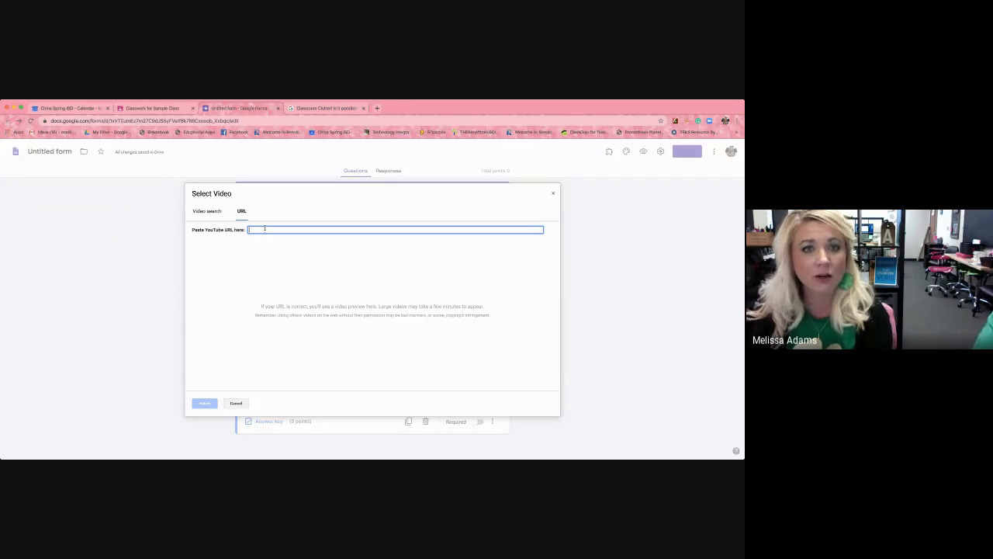
{"action": "left_click", "coordinate": [553, 193]}
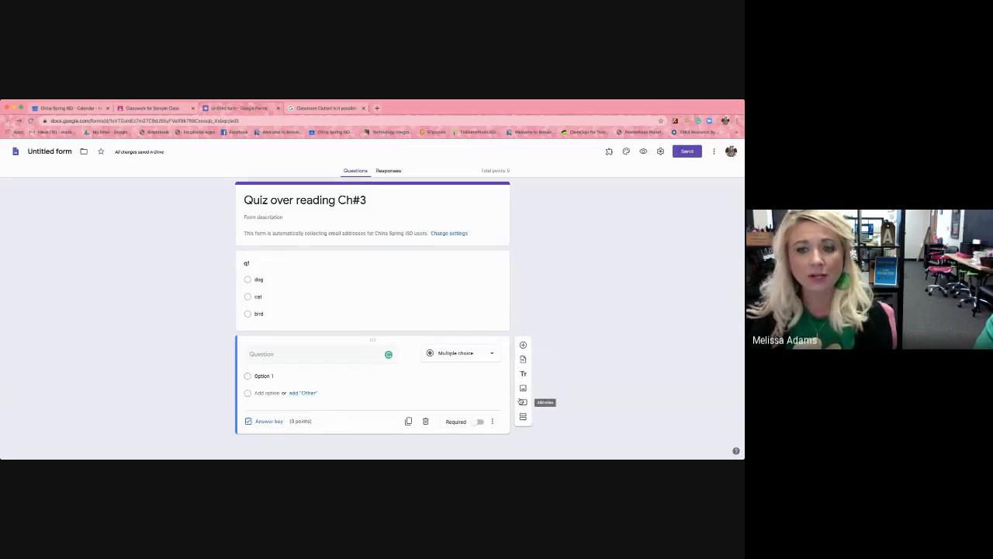
View the question types available for the second question, keep Multiple choice, and enter "q2" as its question text.
{"action": "left_click", "coordinate": [490, 355]}
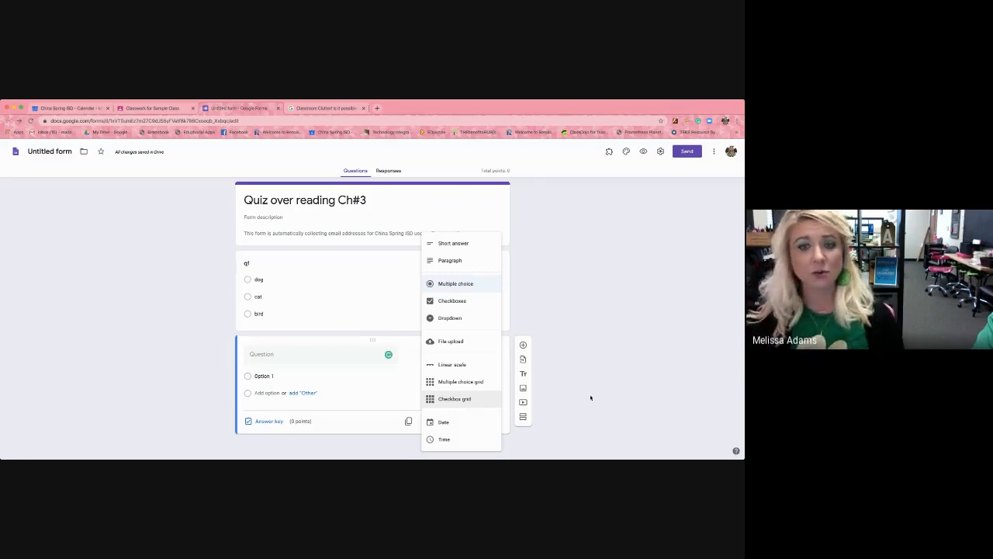
{"action": "left_click", "coordinate": [590, 397]}
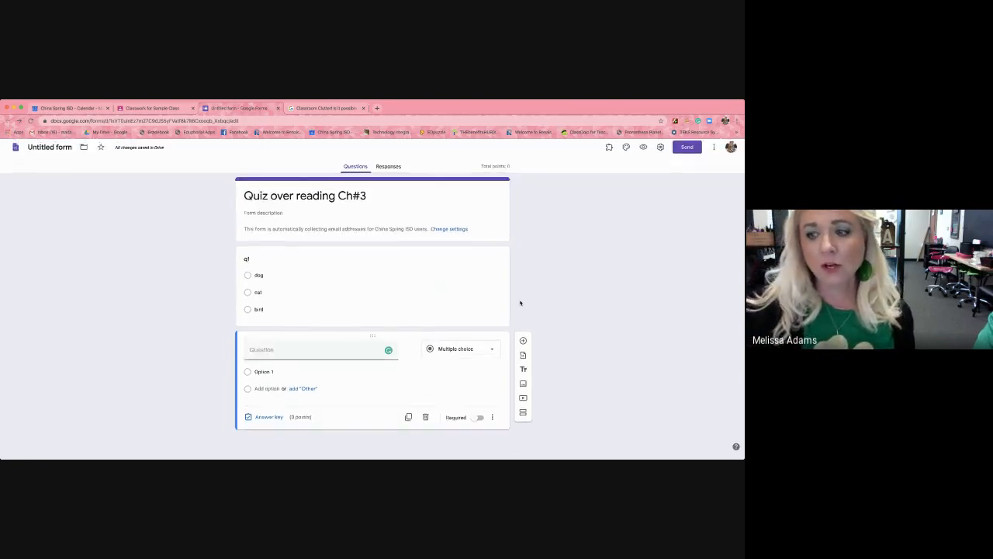
{"action": "left_click", "coordinate": [310, 353]}
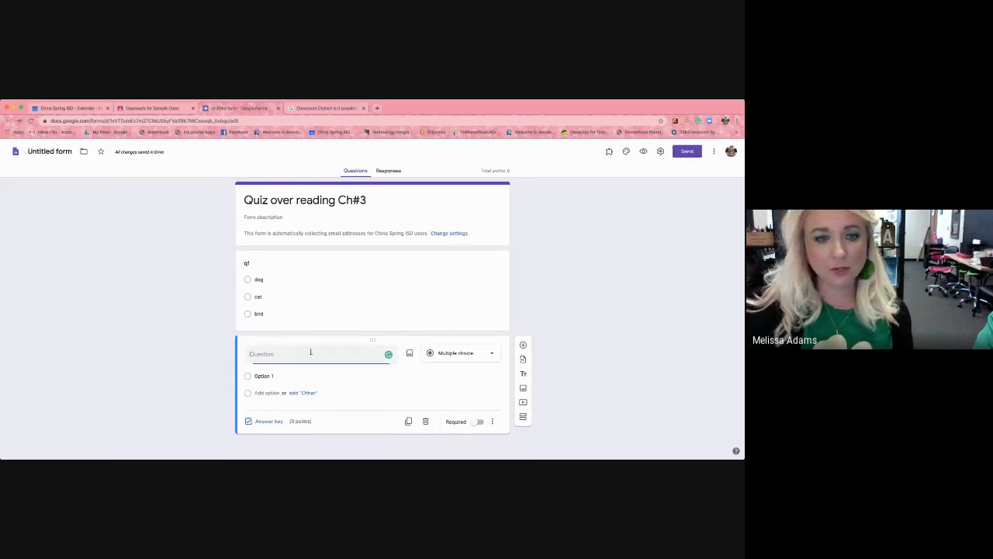
{"action": "type", "text": "q2"}
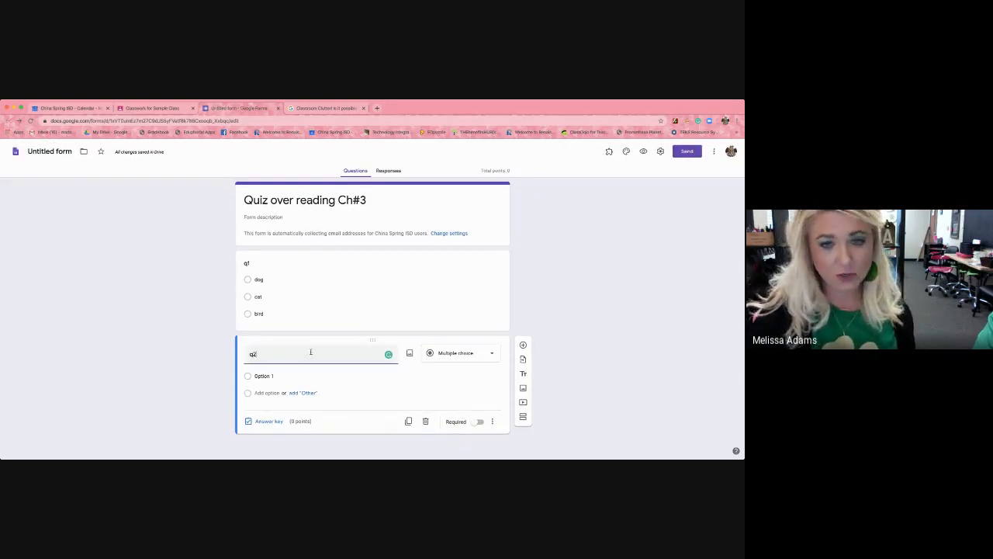
Add an "Other" option to question q2, and view the form attached to the assignment in Google Classroom.
{"action": "left_click", "coordinate": [303, 394]}
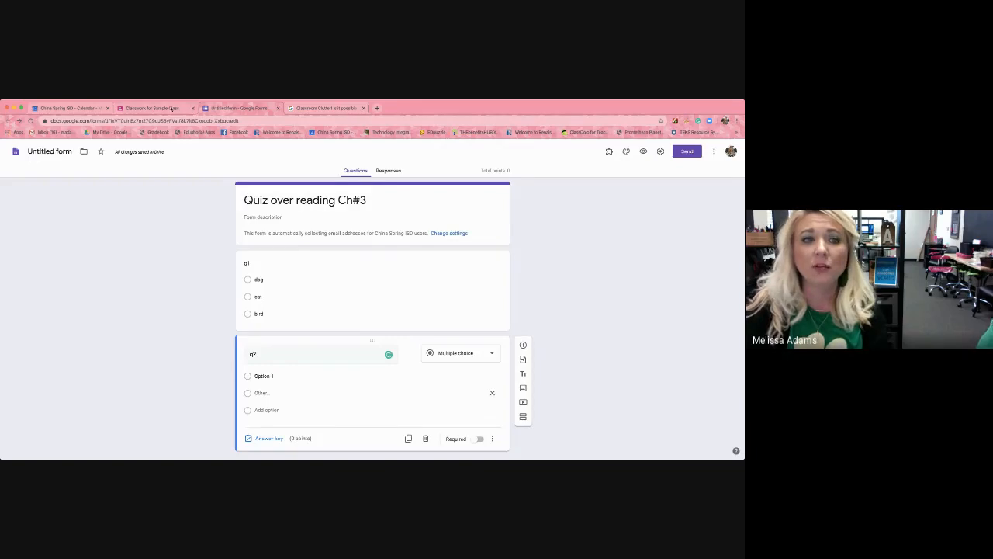
{"action": "left_click", "coordinate": [171, 109]}
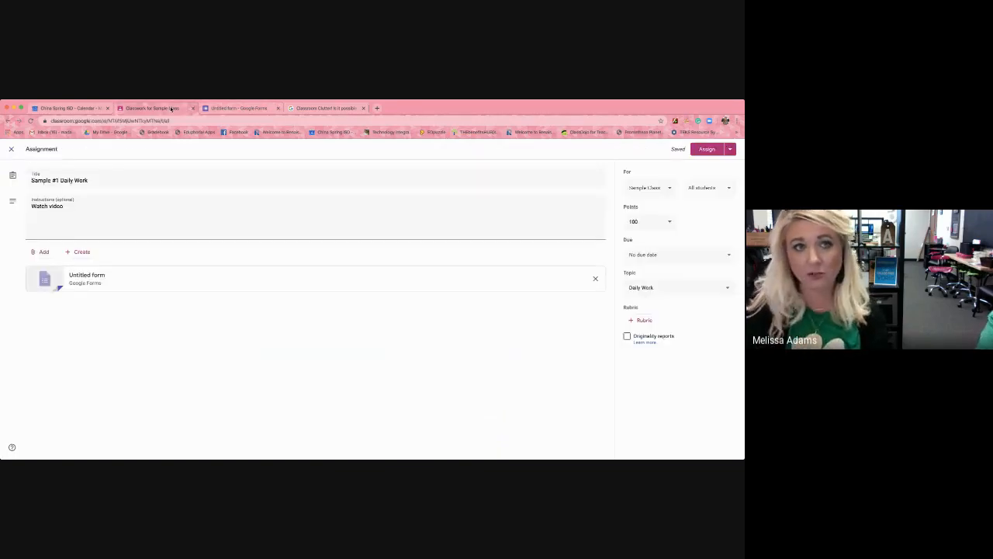
{"action": "left_click", "coordinate": [166, 286]}
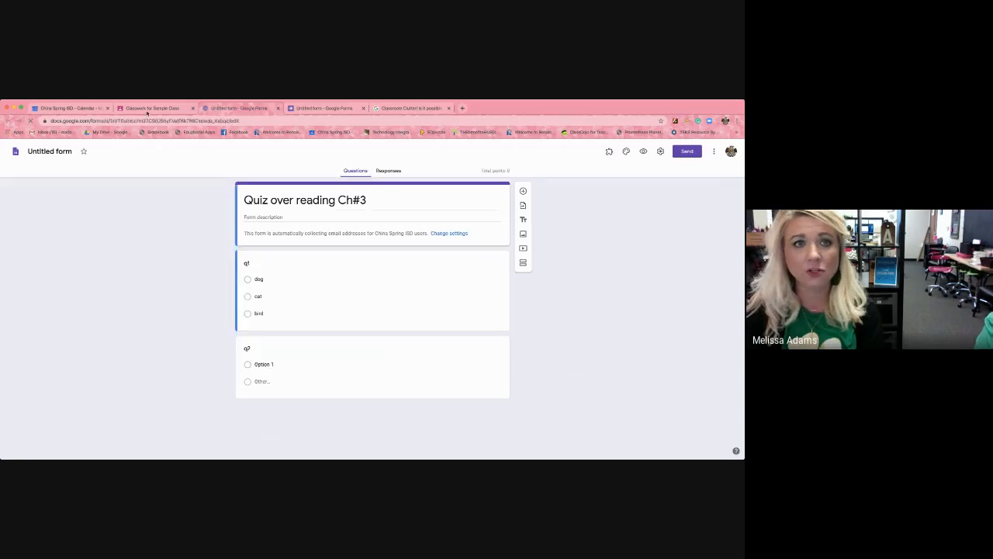
{"action": "left_click", "coordinate": [147, 107]}
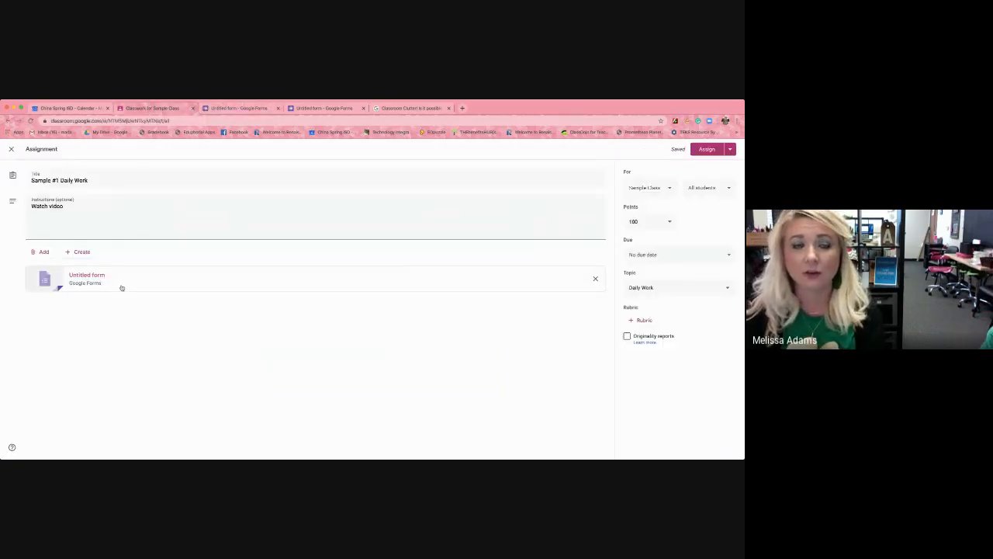
Assign Sample #1 Daily Work to the class, and view the posted assignment's details and the class stream.
{"action": "left_click", "coordinate": [731, 150]}
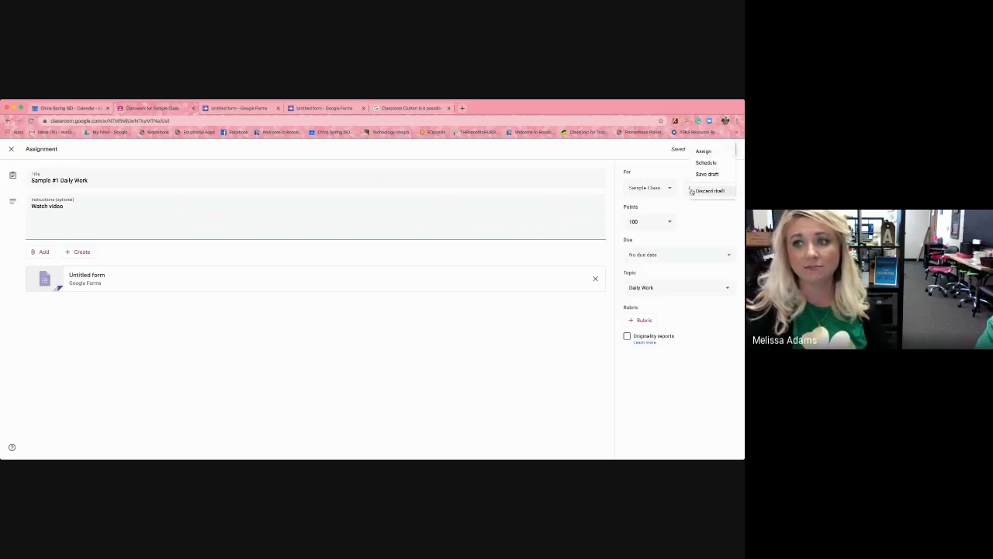
{"action": "left_click", "coordinate": [706, 150]}
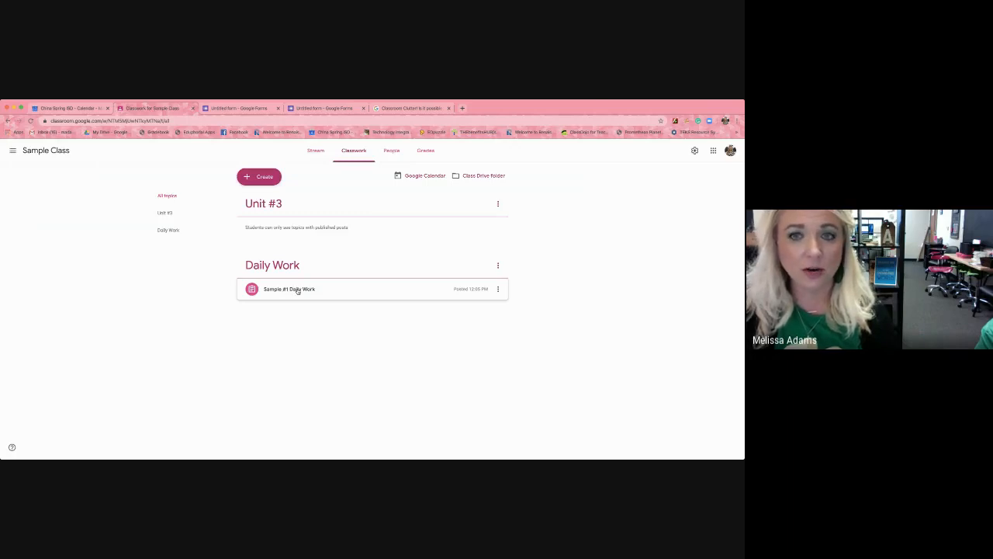
{"action": "left_click", "coordinate": [297, 290]}
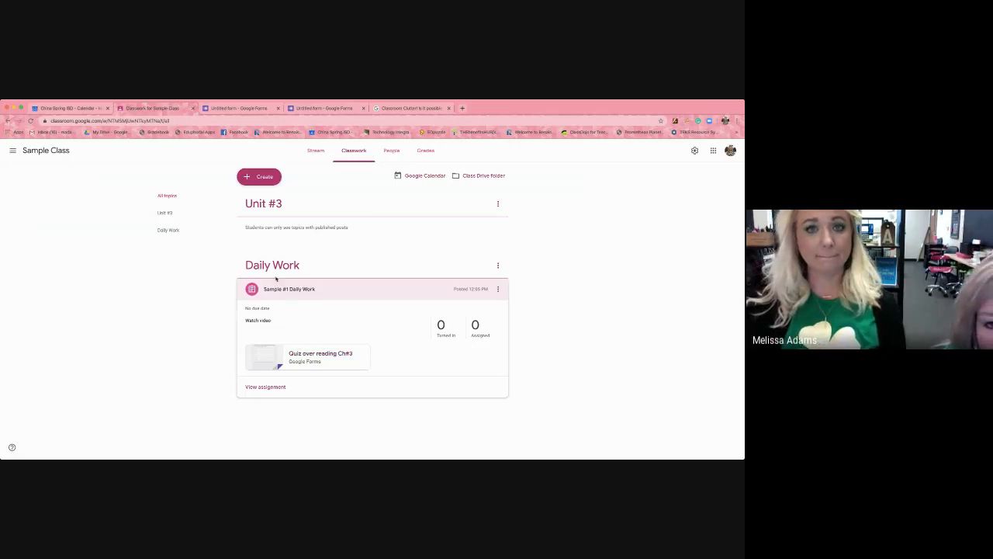
{"action": "left_click", "coordinate": [315, 152]}
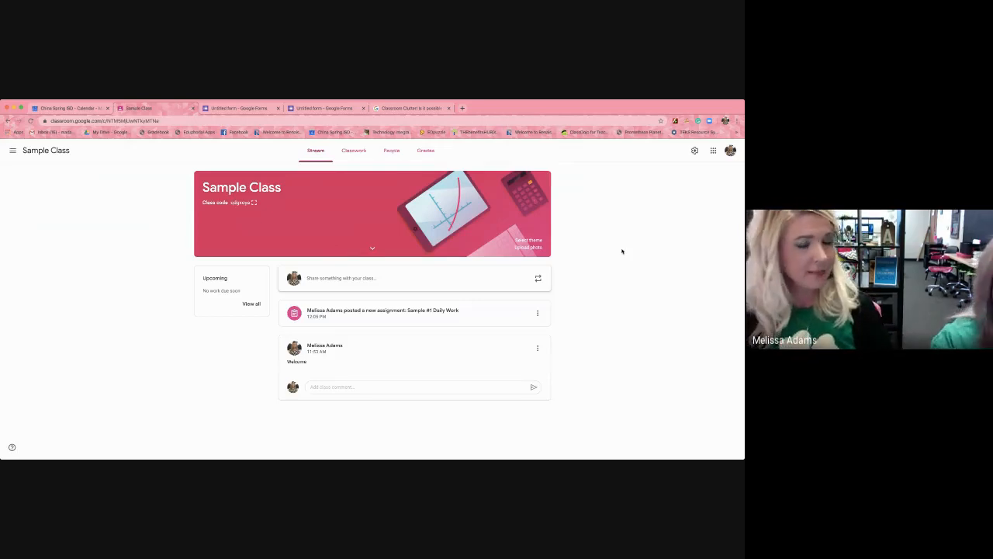
Create another assignment in Sample Class's classwork with the title "Daily Work 2".
{"action": "left_click", "coordinate": [349, 151]}
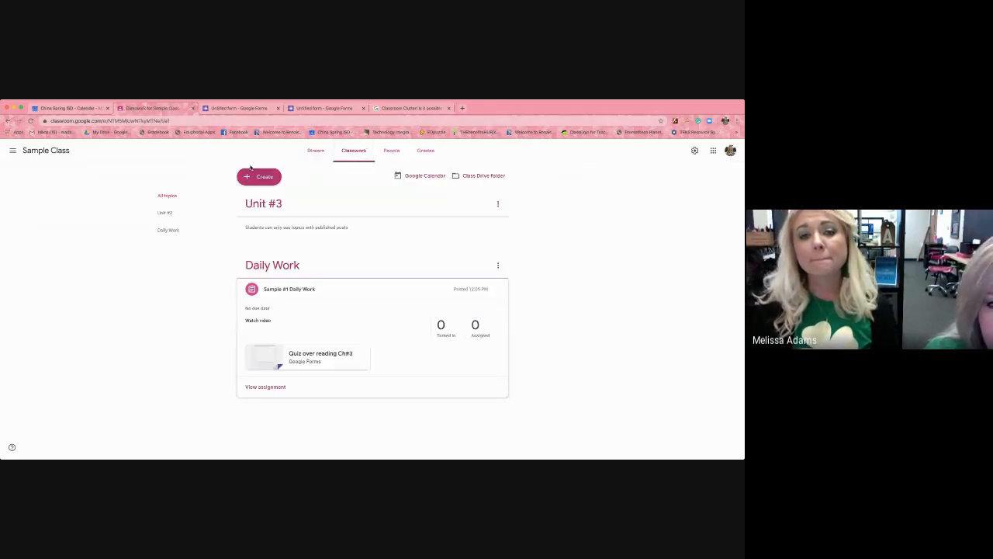
{"action": "left_click", "coordinate": [256, 177]}
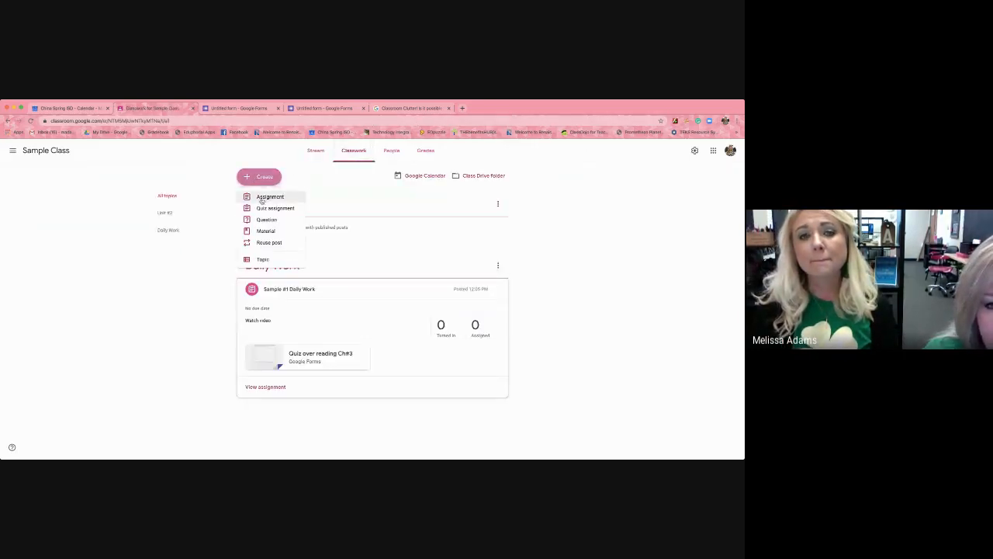
{"action": "left_click", "coordinate": [264, 197]}
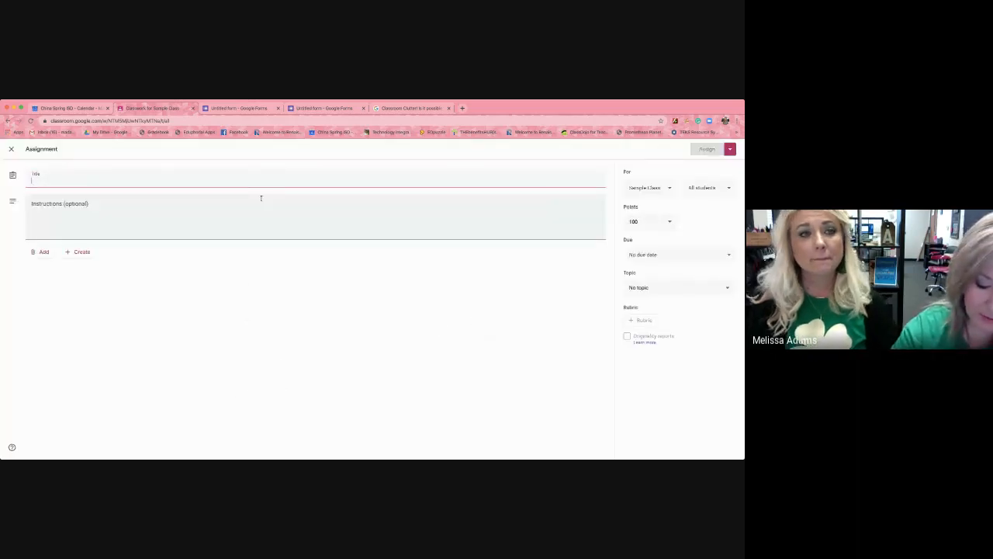
{"action": "type", "text": "Daily Work"}
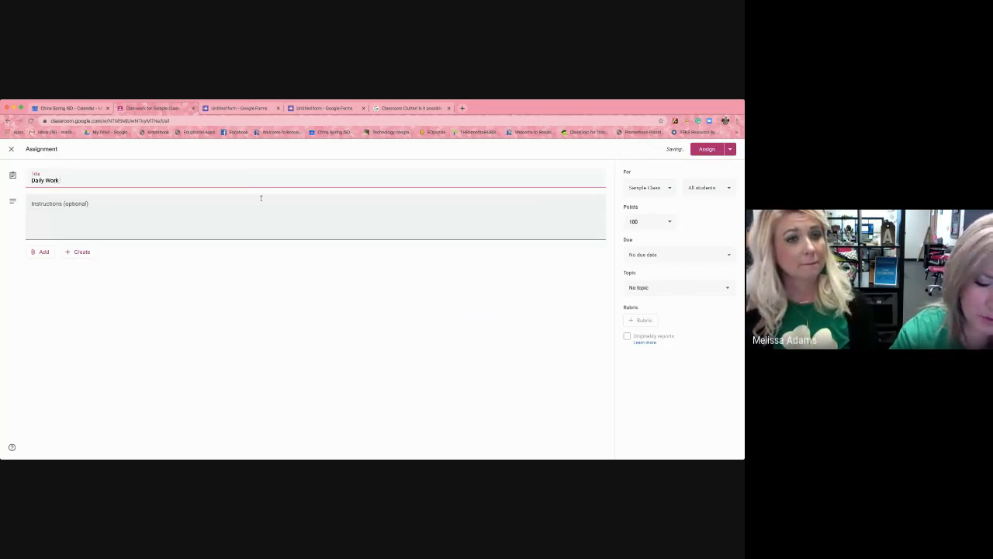
{"action": "type", "text": " 2"}
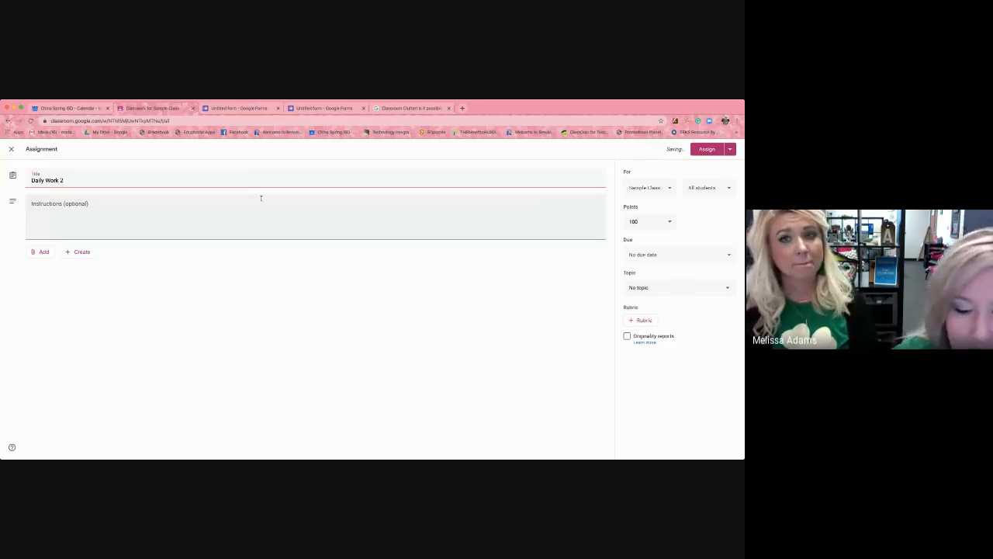
Attach Google Meet Quick Start (3).pdf from Google Drive to the assignment, and set it to make a copy for each student.
{"action": "left_click", "coordinate": [43, 252]}
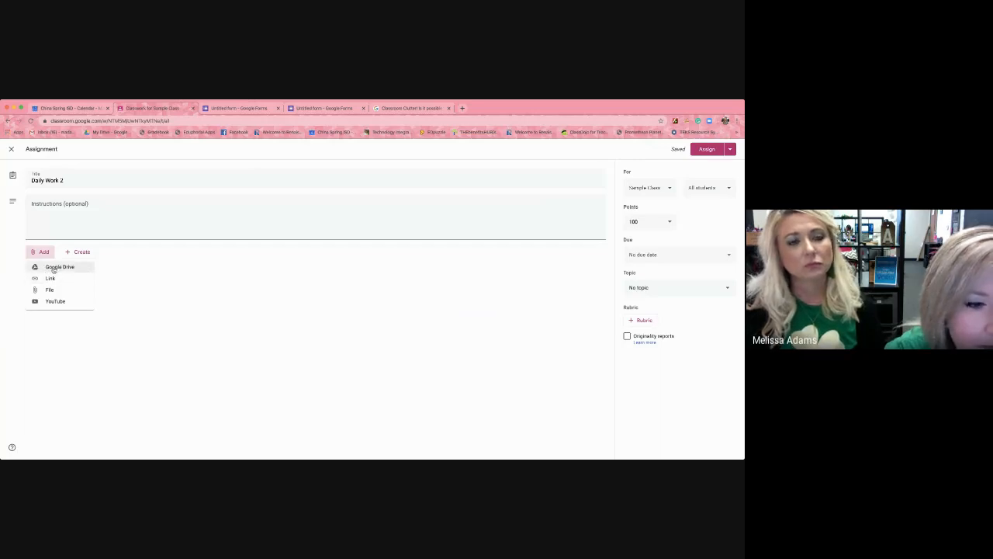
{"action": "left_click", "coordinate": [53, 268]}
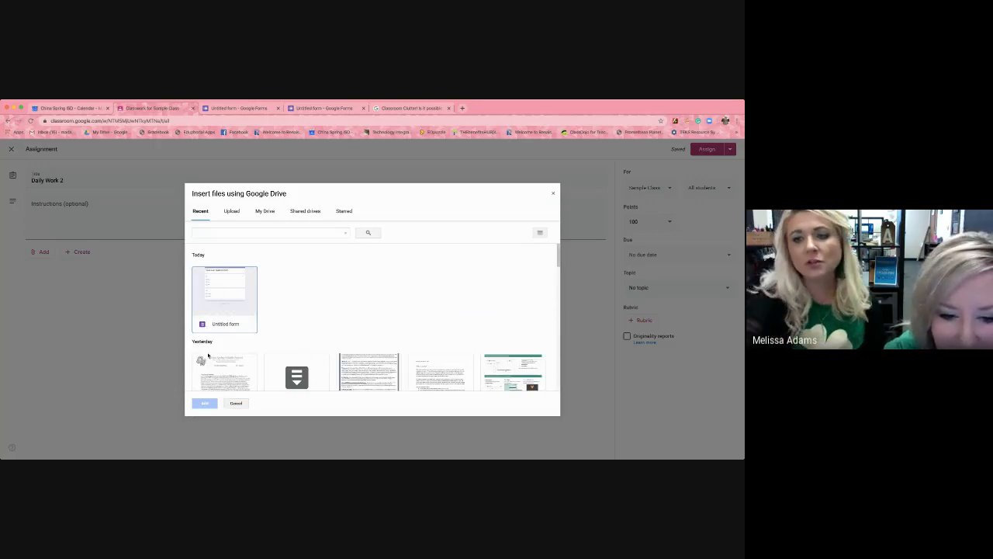
{"action": "left_click", "coordinate": [522, 367]}
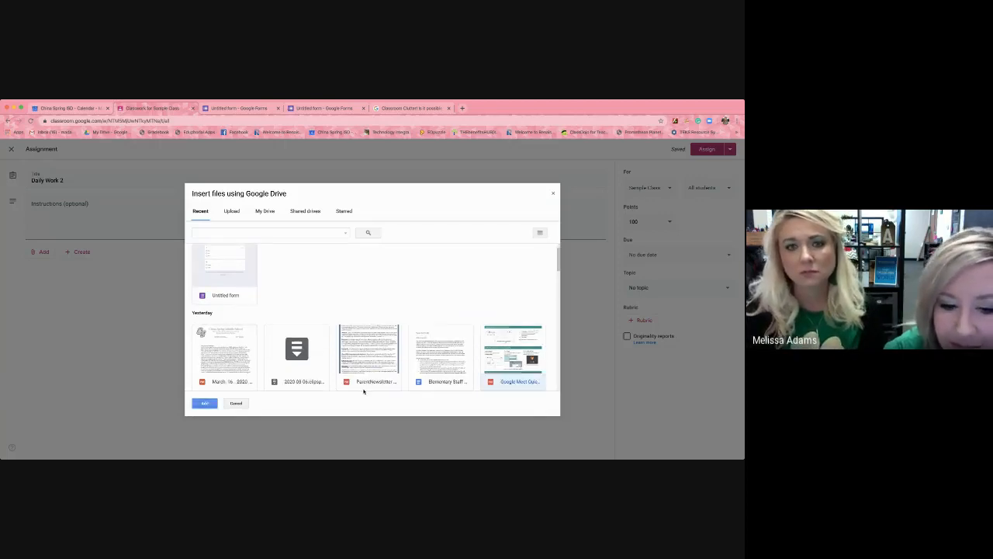
{"action": "left_click", "coordinate": [207, 404]}
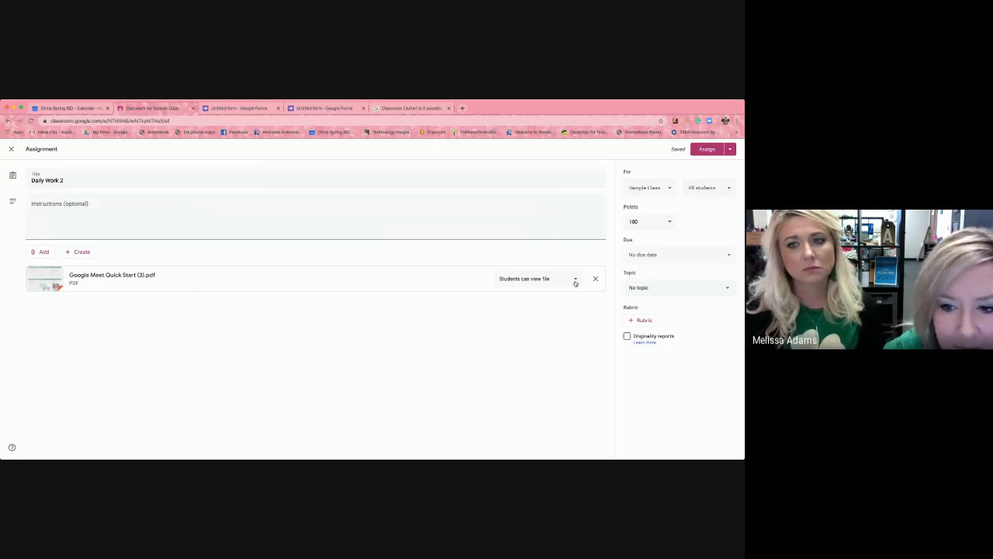
{"action": "left_click", "coordinate": [575, 282]}
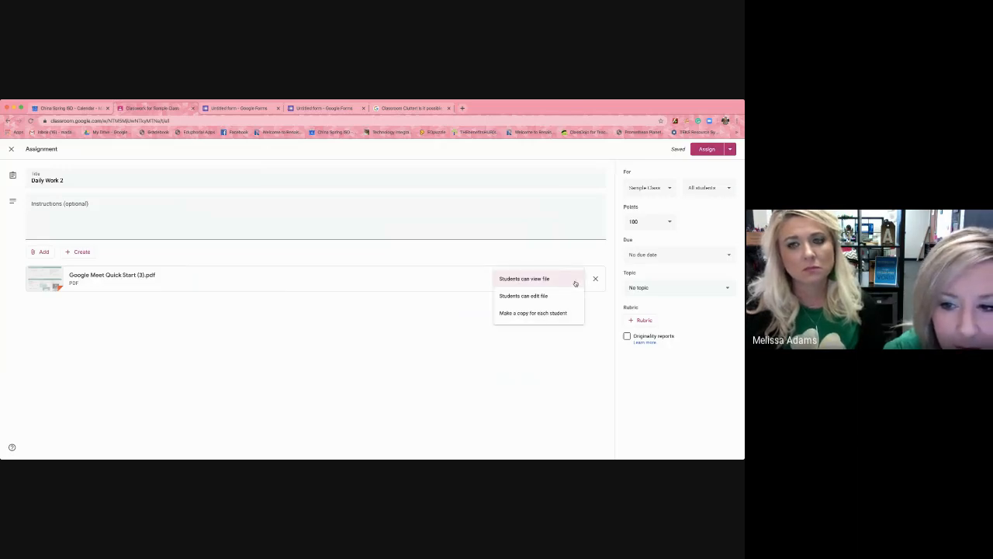
{"action": "left_click", "coordinate": [548, 314]}
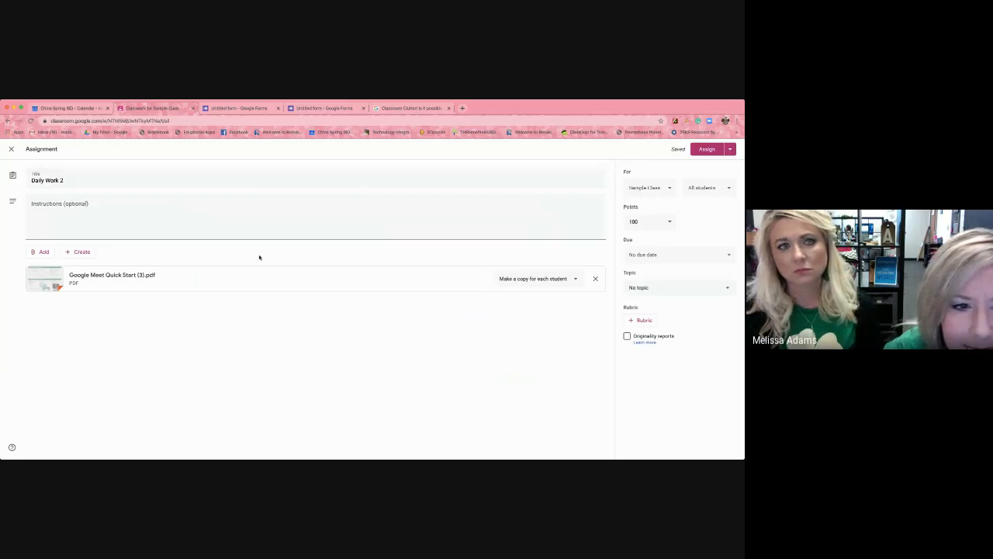
{"action": "left_click", "coordinate": [44, 254]}
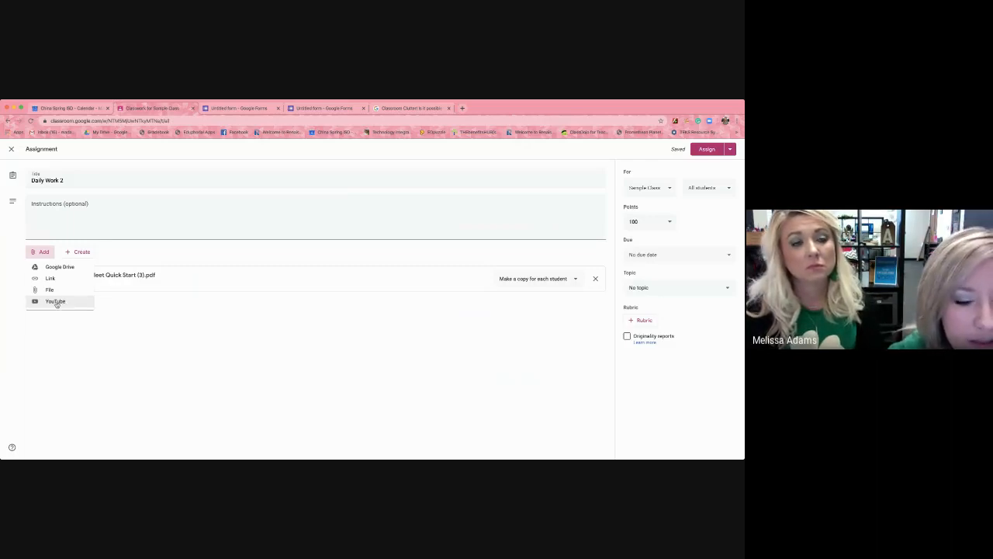
{"action": "left_click", "coordinate": [186, 334]}
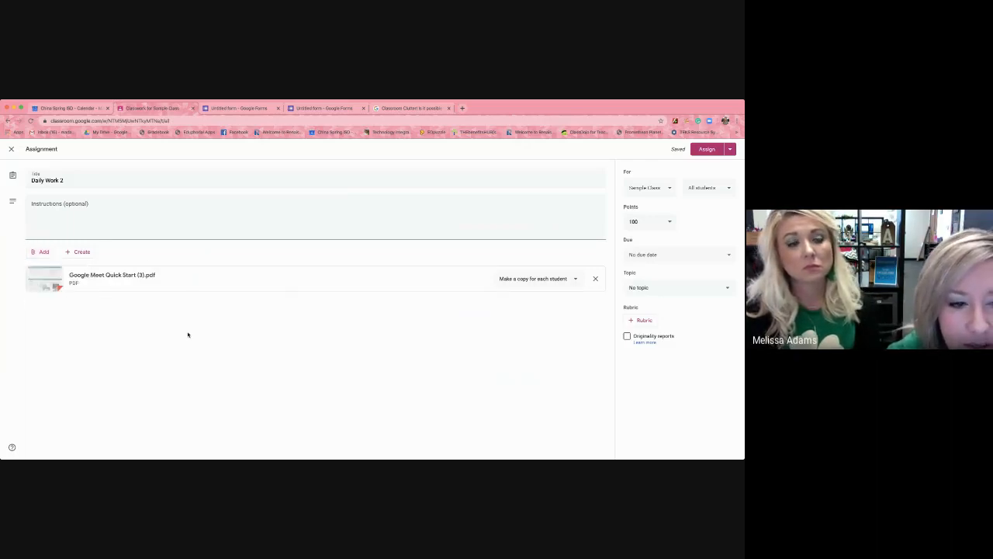
Enter the instructions "Read the PDF and watch the video. Create a Google Doc and submit a paragraph response." and assign the work.
{"action": "left_click", "coordinate": [55, 207]}
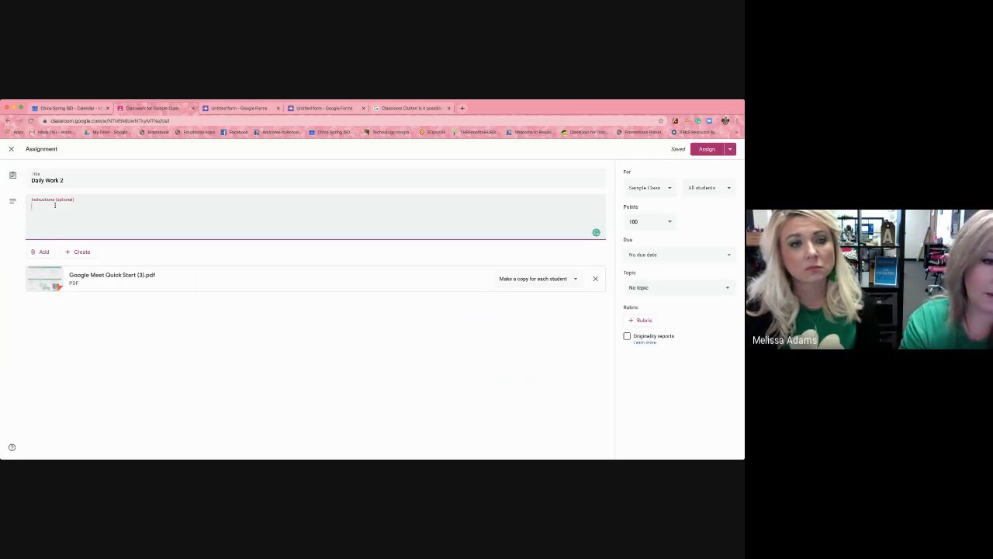
{"action": "type", "text": "REad"}
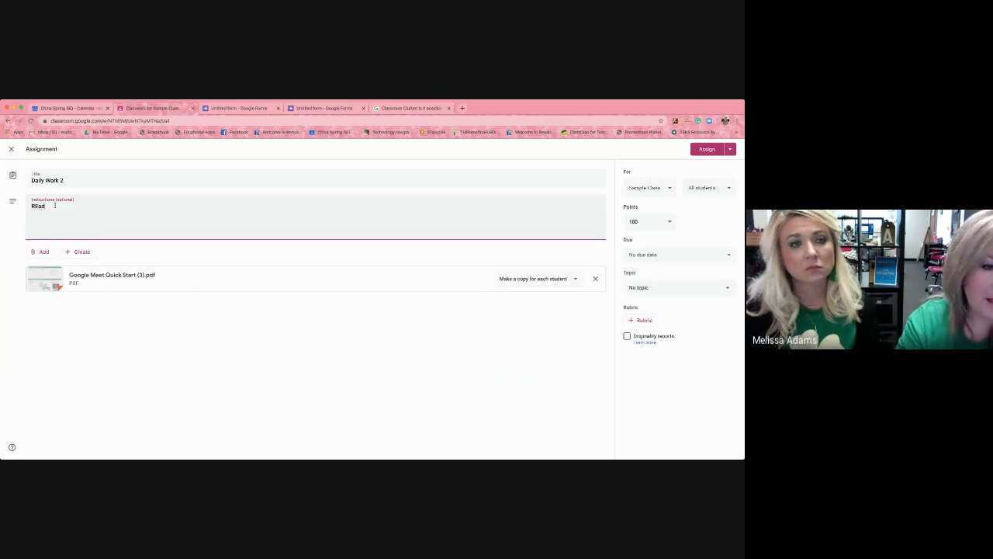
{"action": "key", "text": "BackSpace"}
{"action": "type", "text": "ead the P"}
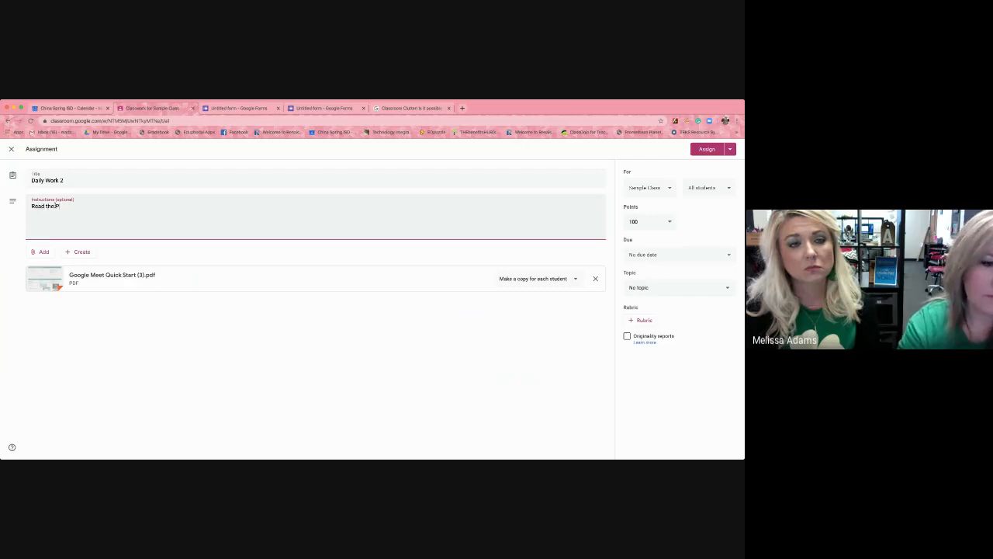
{"action": "type", "text": "DF and"}
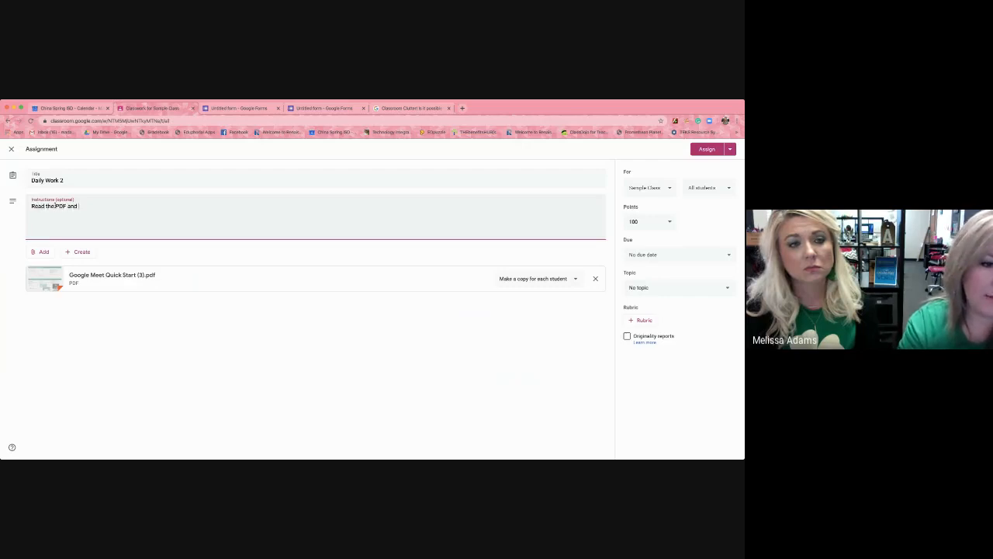
{"action": "type", "text": " watch"}
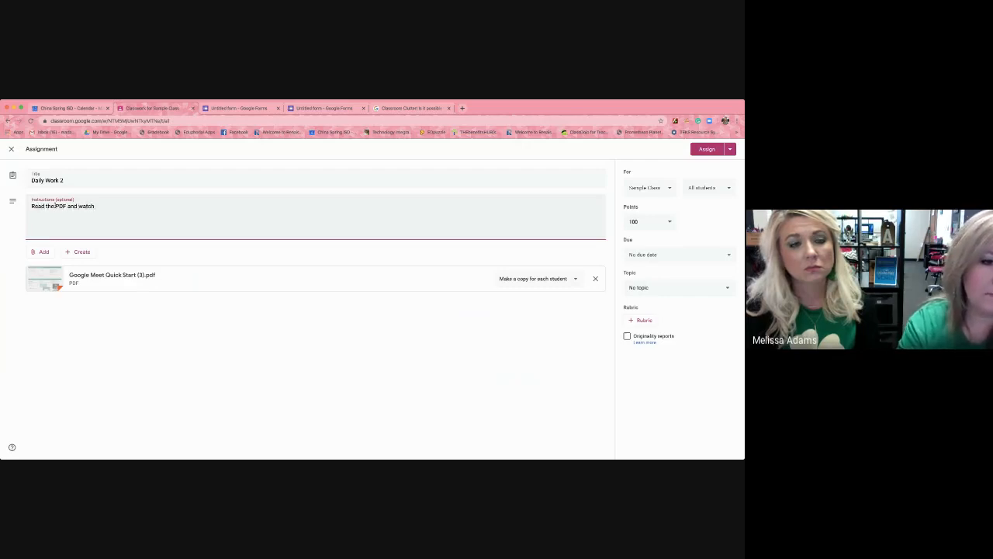
{"action": "type", "text": " the video."}
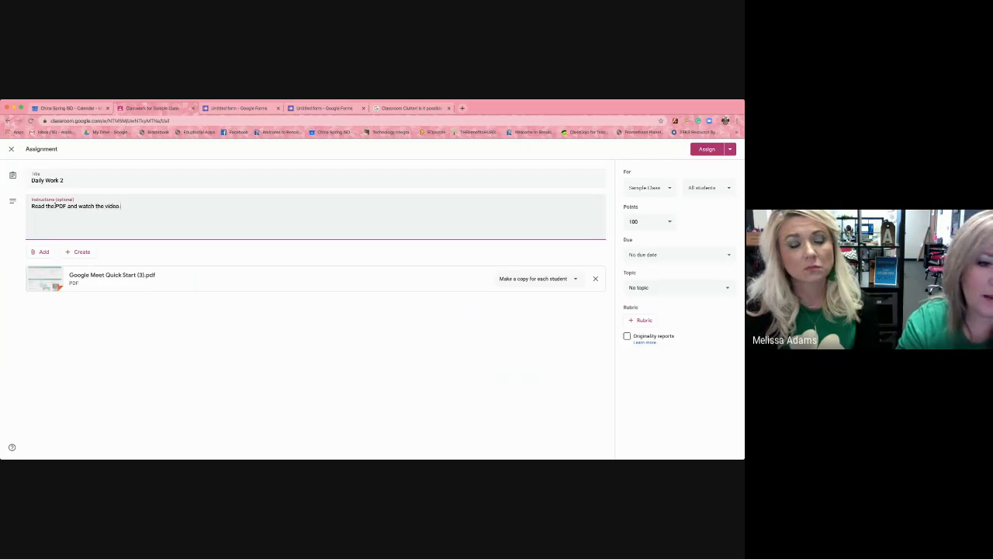
{"action": "type", "text": " Create."}
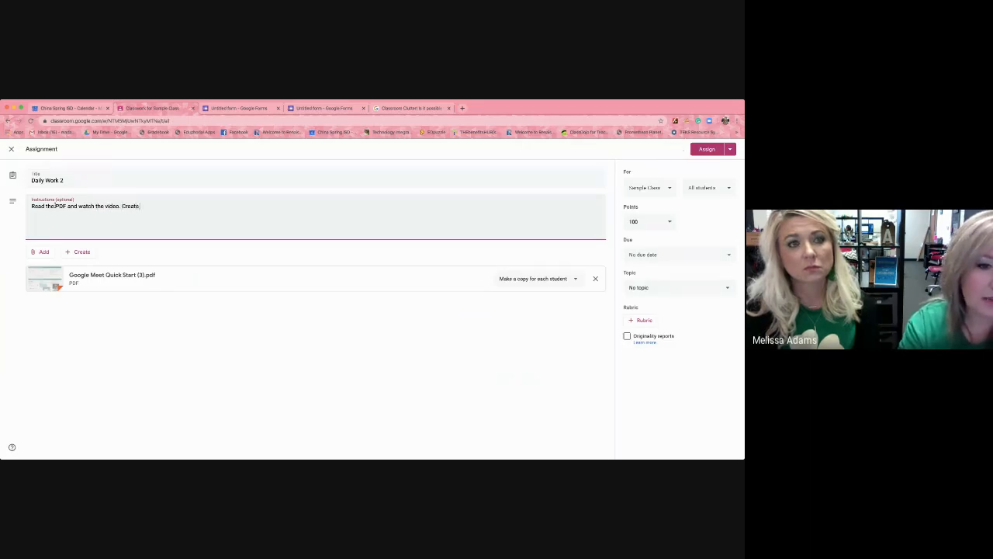
{"action": "key", "text": "BackSpace"}
{"action": "type", "text": "a"}
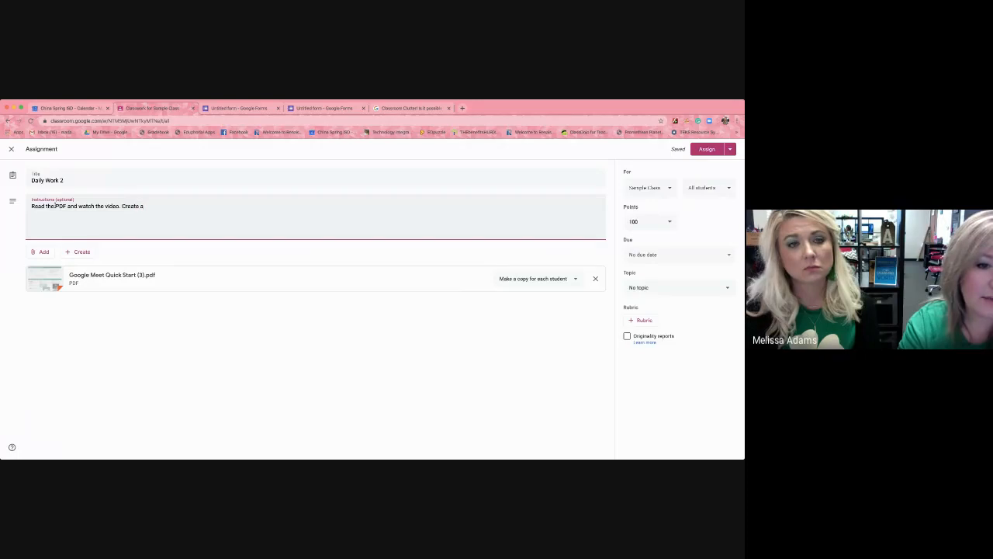
{"action": "type", "text": " Google an"}
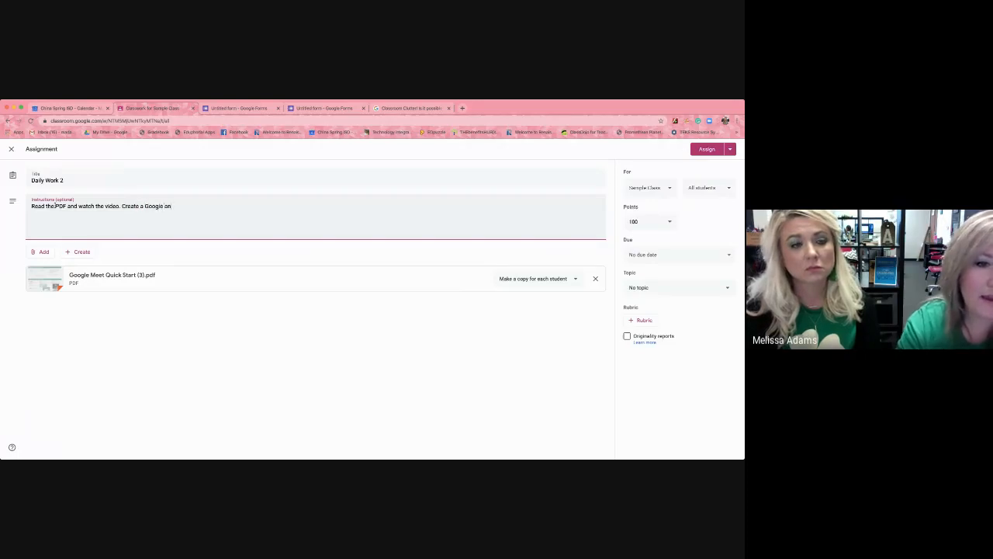
{"action": "type", "text": "d Doc and su"}
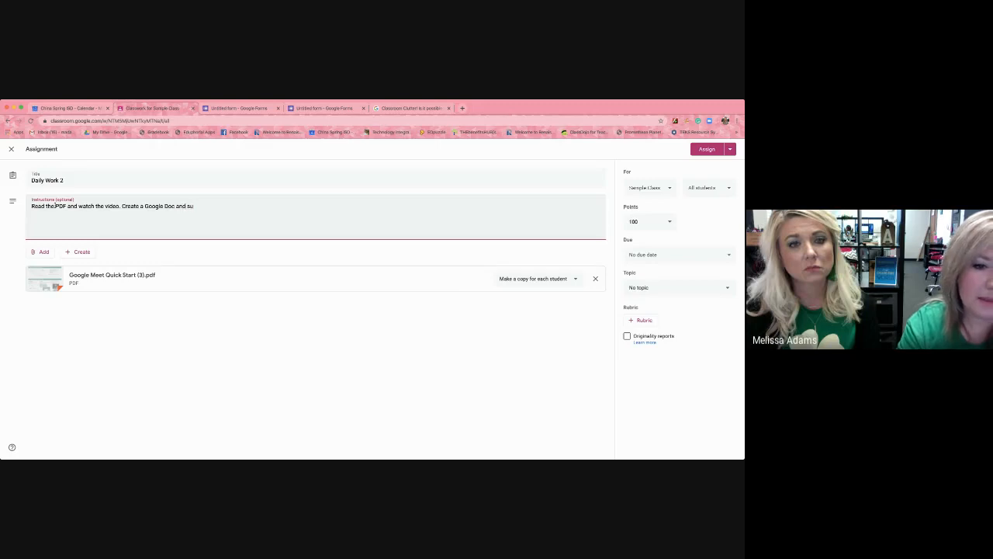
{"action": "type", "text": "bmit!a"}
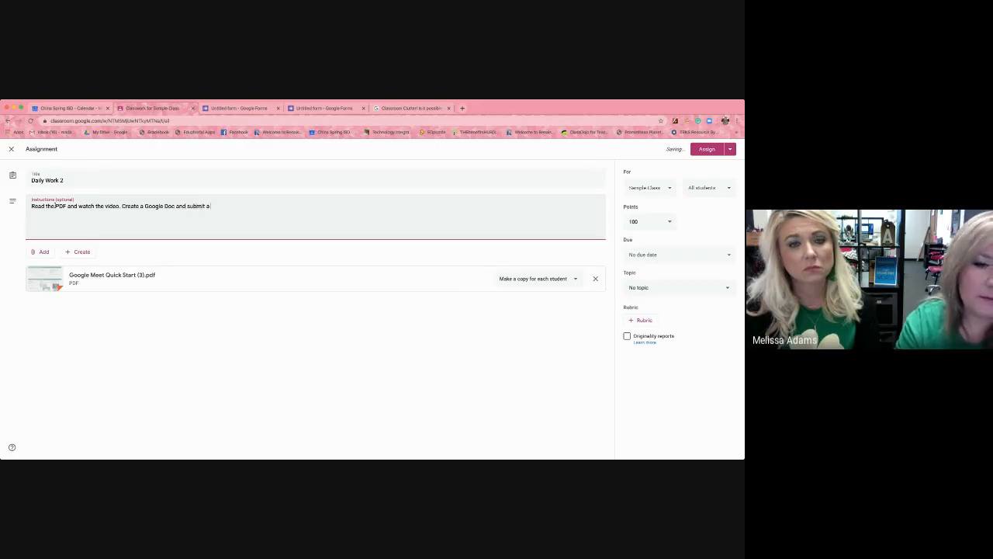
{"action": "type", "text": " paragra"}
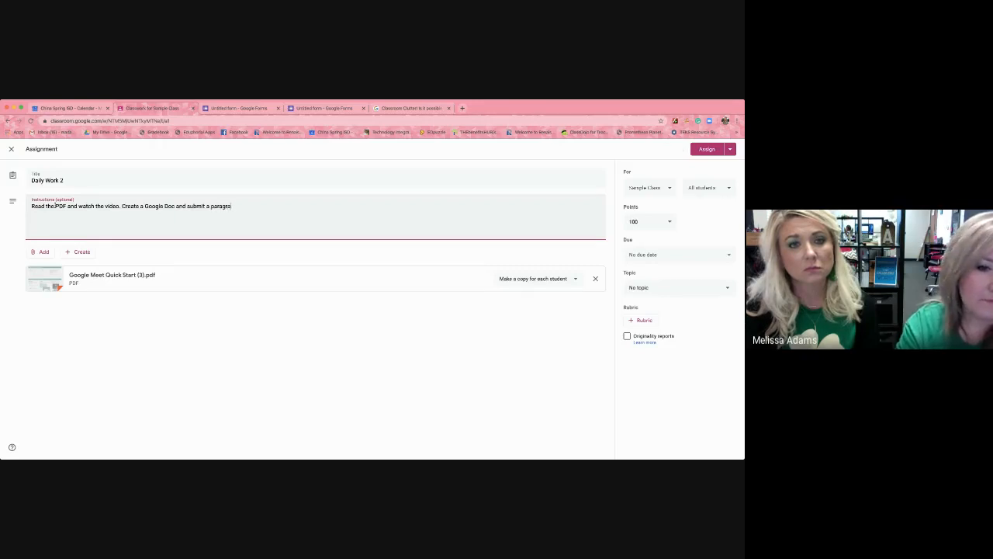
{"action": "type", "text": "ph response."}
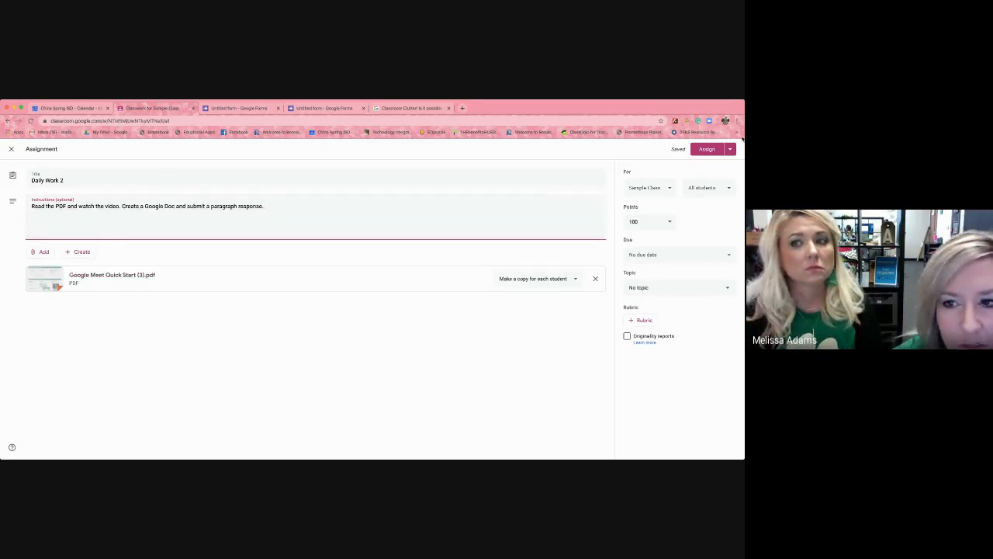
{"action": "left_click", "coordinate": [708, 150]}
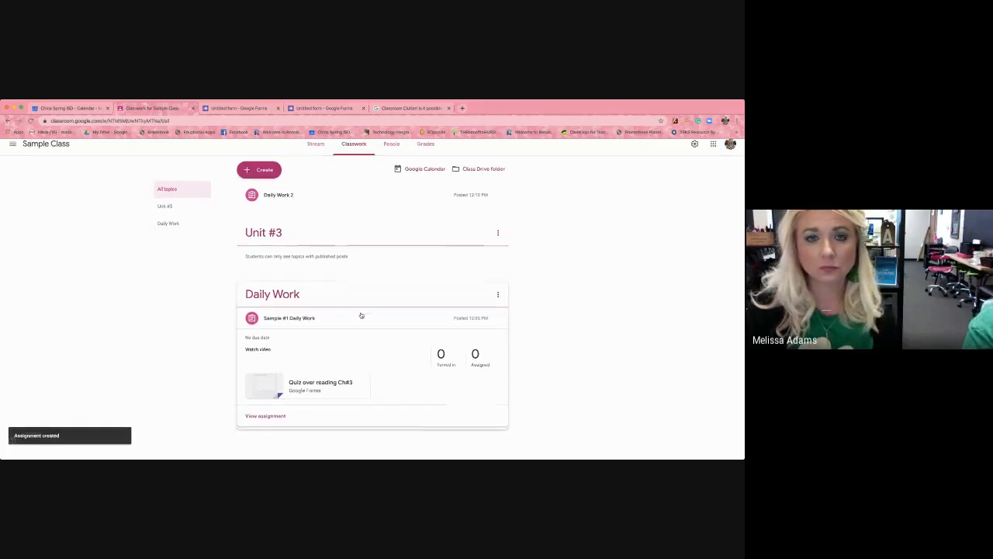
View the student work page of Daily Work 2 from the class stream, and check Sample Class's grades.
{"action": "left_click", "coordinate": [316, 151]}
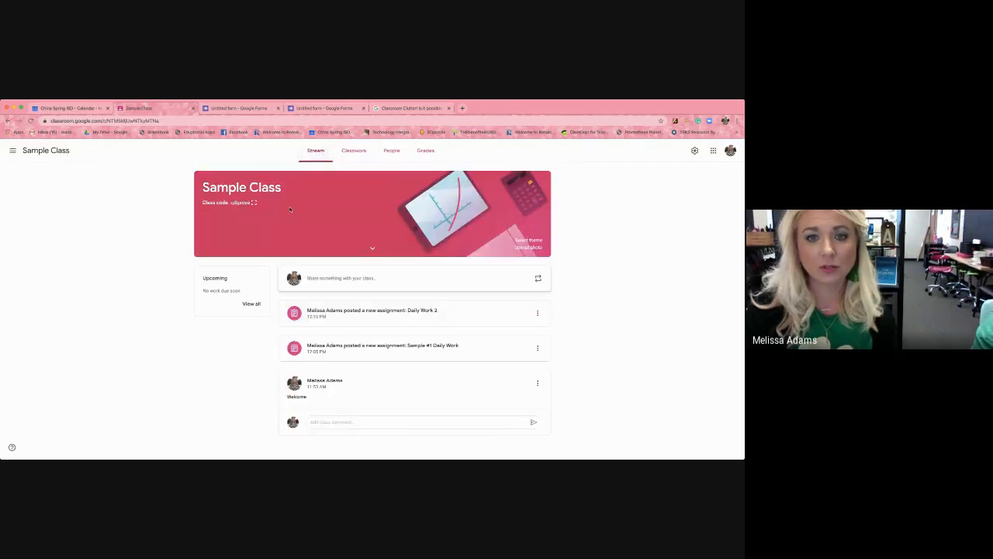
{"action": "left_click", "coordinate": [405, 308]}
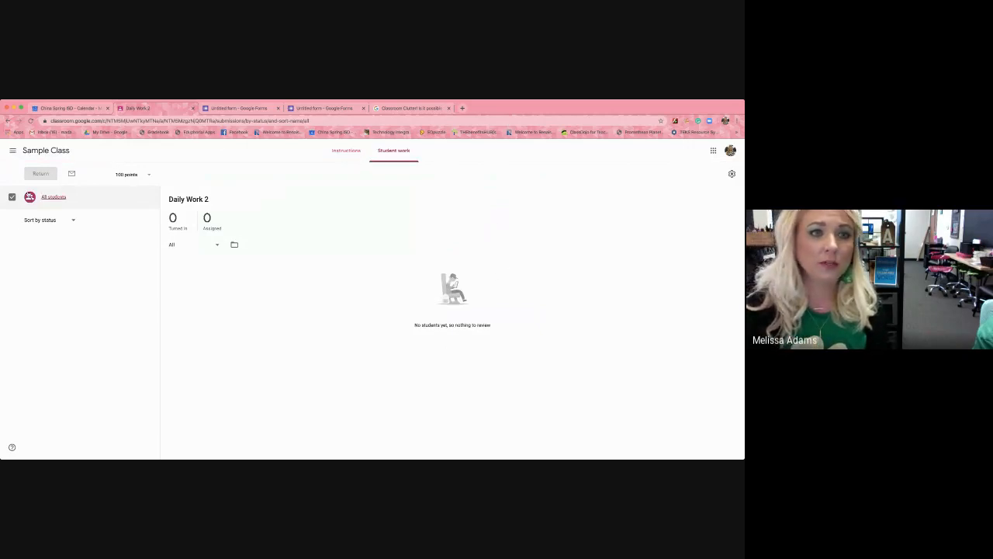
{"action": "left_click", "coordinate": [48, 151]}
{"action": "left_click", "coordinate": [436, 151]}
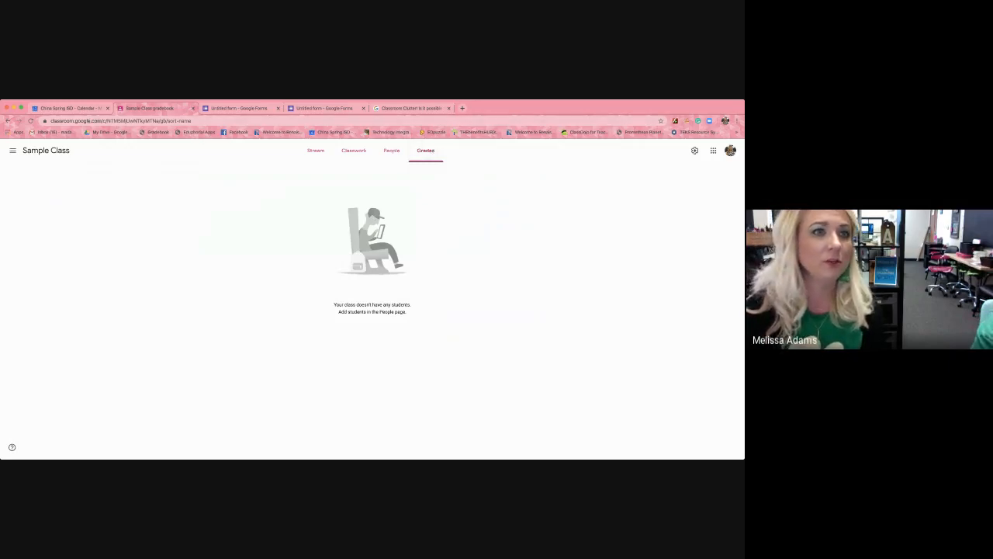
Switch to the Practice class and open its gradebook.
{"action": "left_click", "coordinate": [13, 150]}
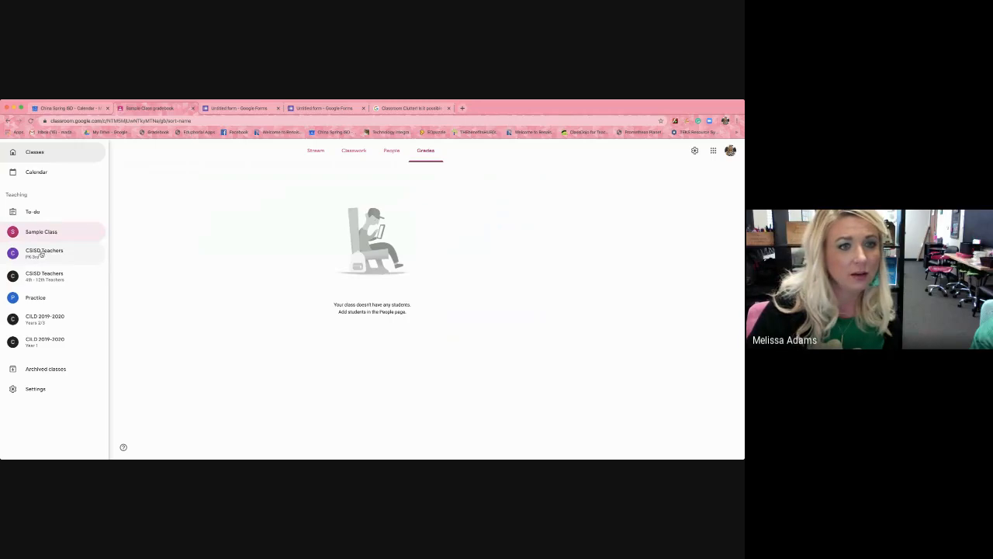
{"action": "left_click", "coordinate": [42, 302]}
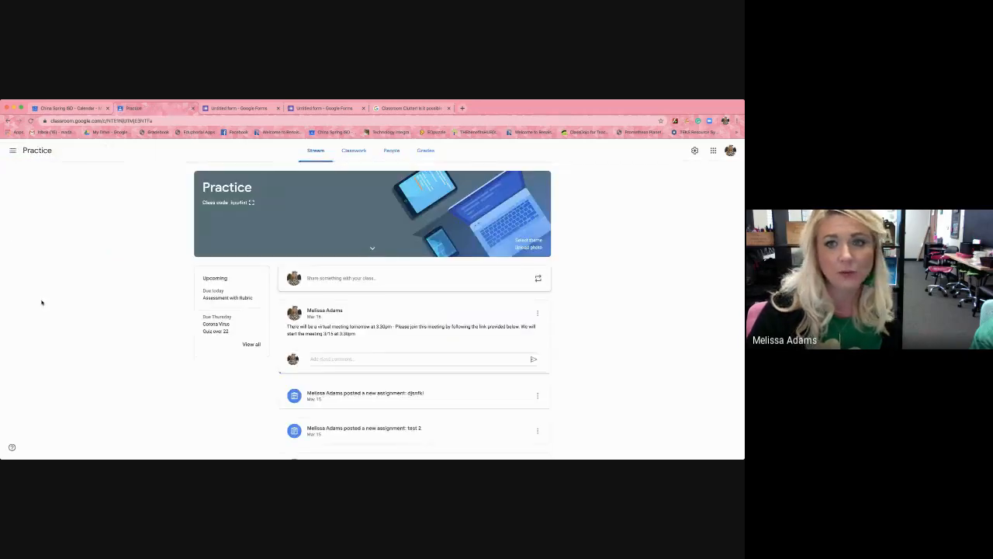
{"action": "left_click", "coordinate": [428, 151]}
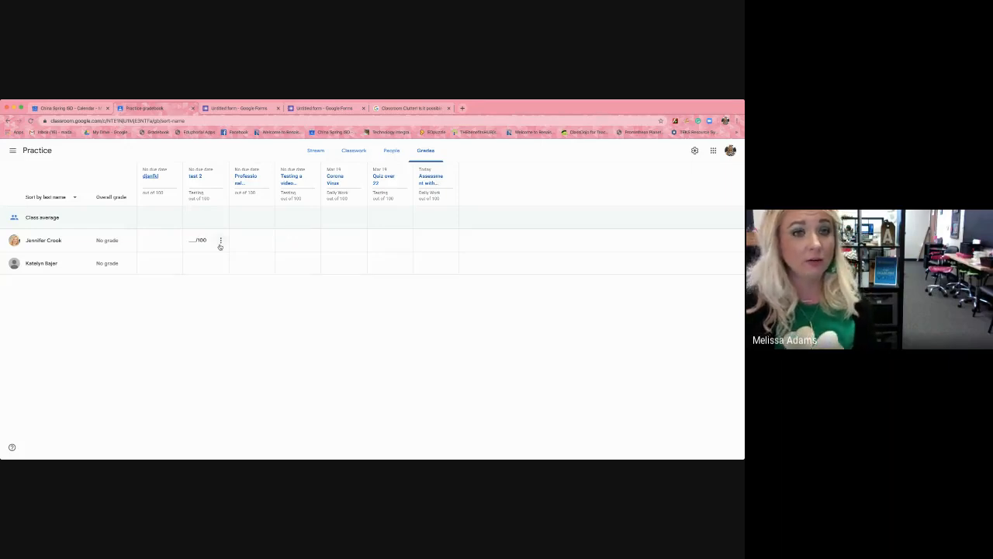
Enter draft grades for the first assignment in the gradebook: 90 for the first student and 70 for the second.
{"action": "left_click", "coordinate": [163, 217]}
{"action": "left_click", "coordinate": [156, 240]}
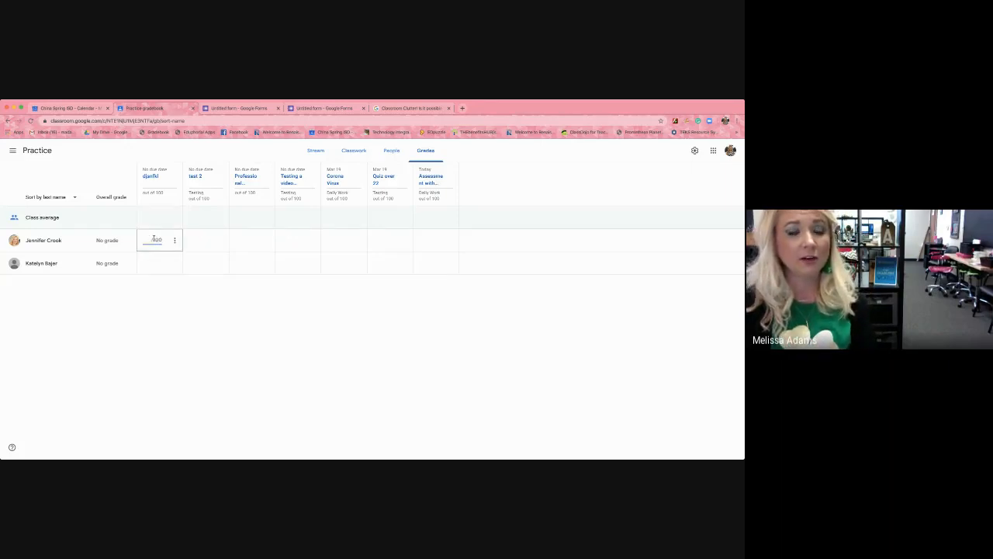
{"action": "type", "text": "90"}
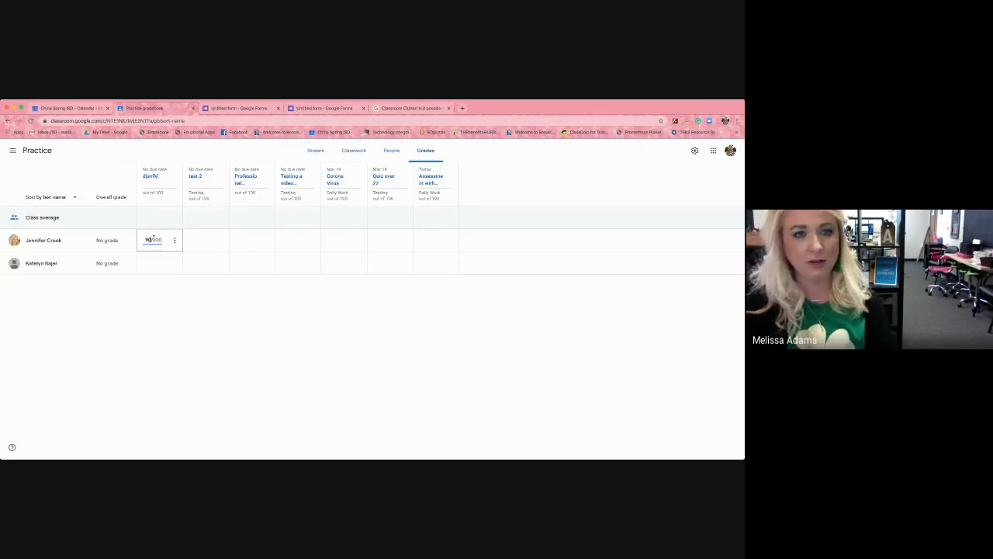
{"action": "left_click", "coordinate": [159, 264]}
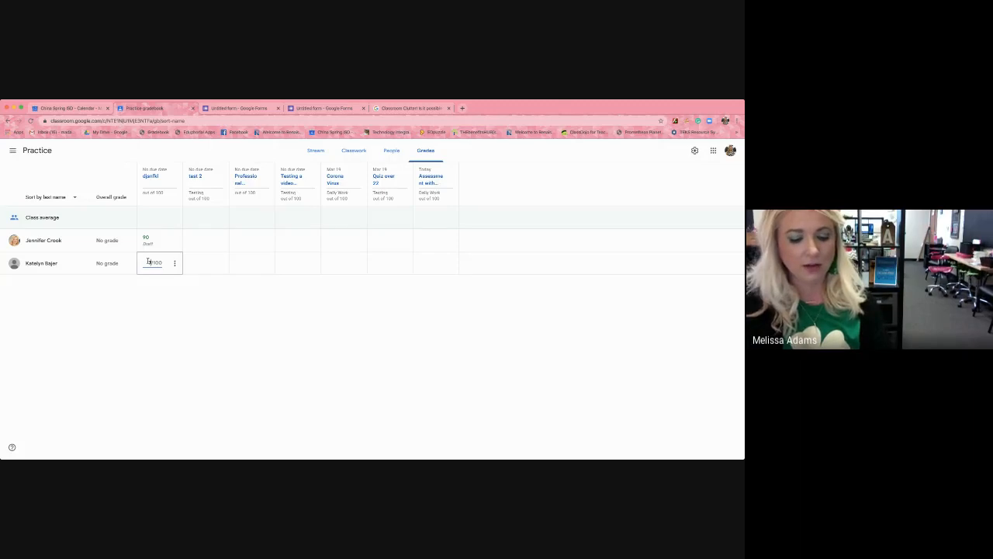
{"action": "type", "text": "70"}
{"action": "left_click", "coordinate": [152, 279]}
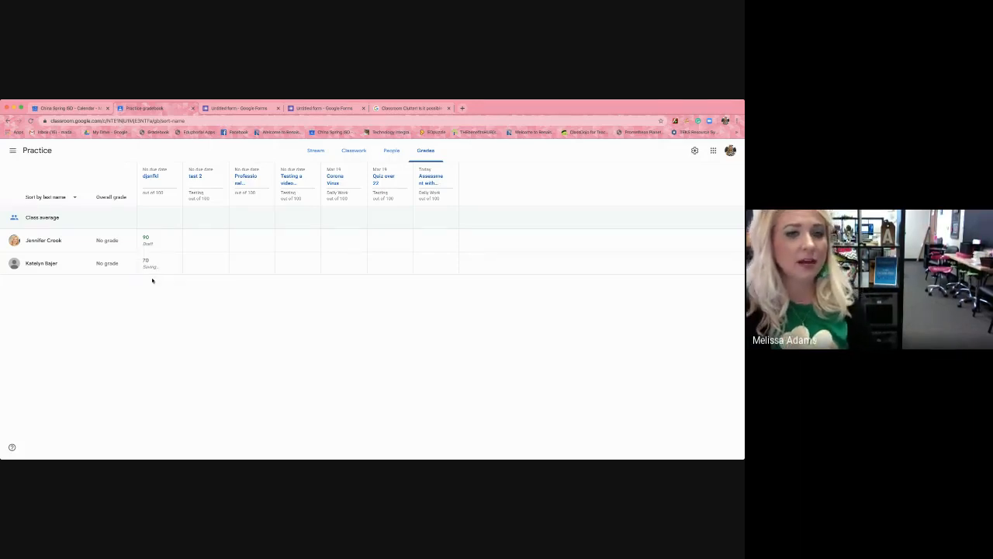
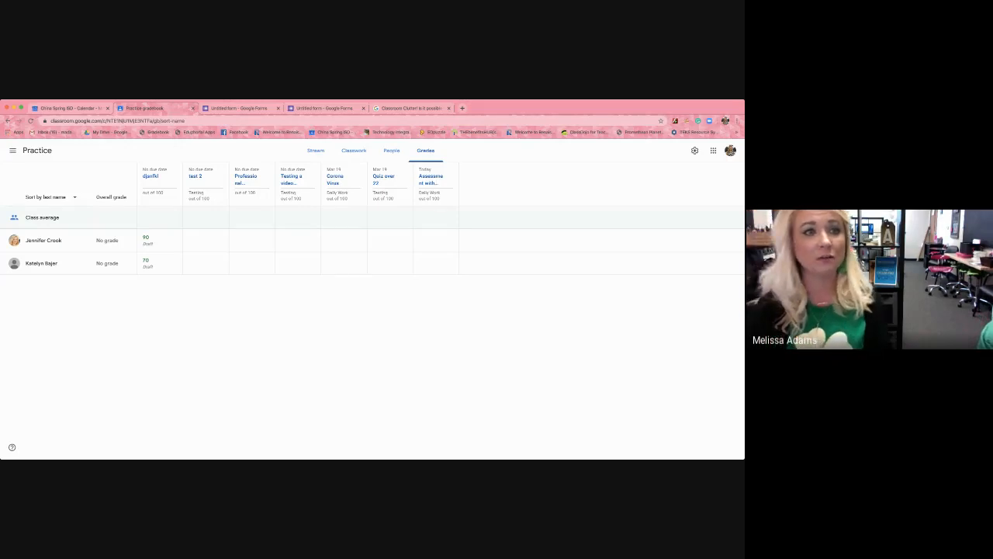
Leave the Practice gradebook for the class overview and open Sample Class.
{"action": "left_click", "coordinate": [13, 149]}
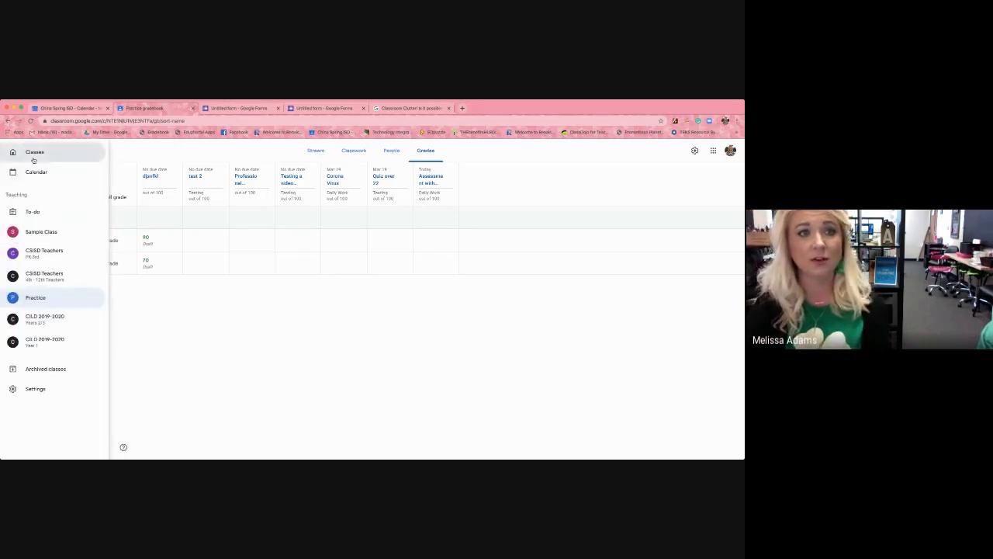
{"action": "left_click", "coordinate": [34, 151]}
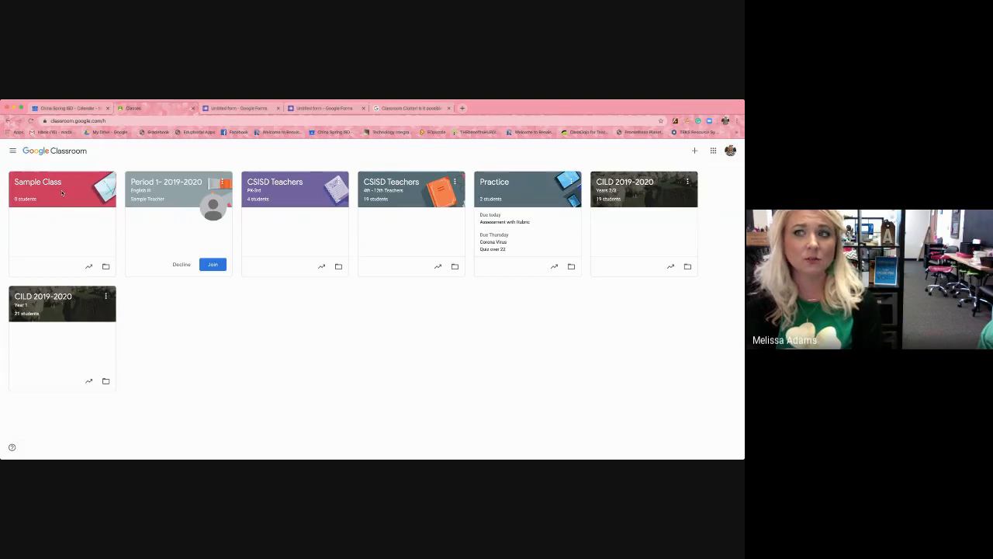
{"action": "left_click", "coordinate": [62, 192]}
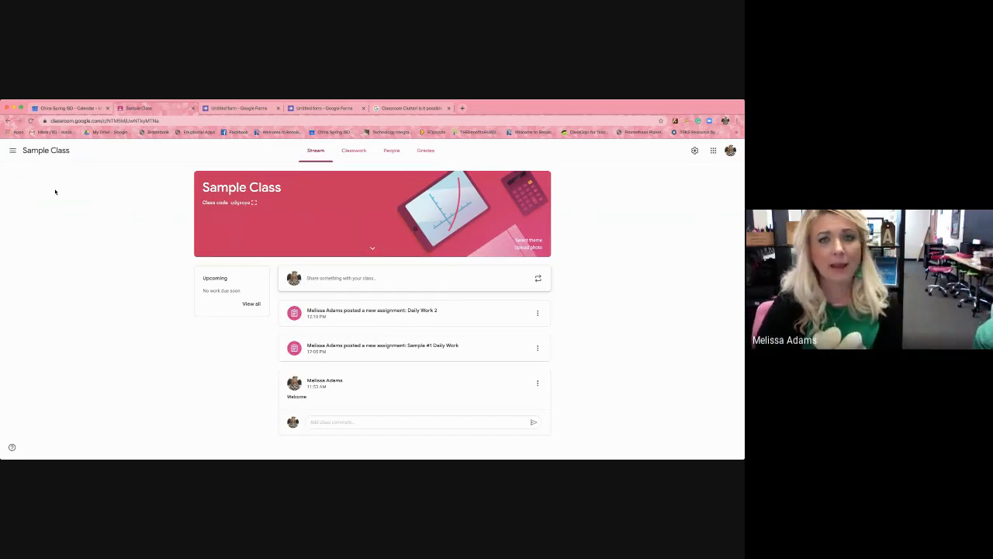
Switch to the Quiz over reading Ch#3 form and review its general settings, closing them without saving.
{"action": "left_click", "coordinate": [227, 110]}
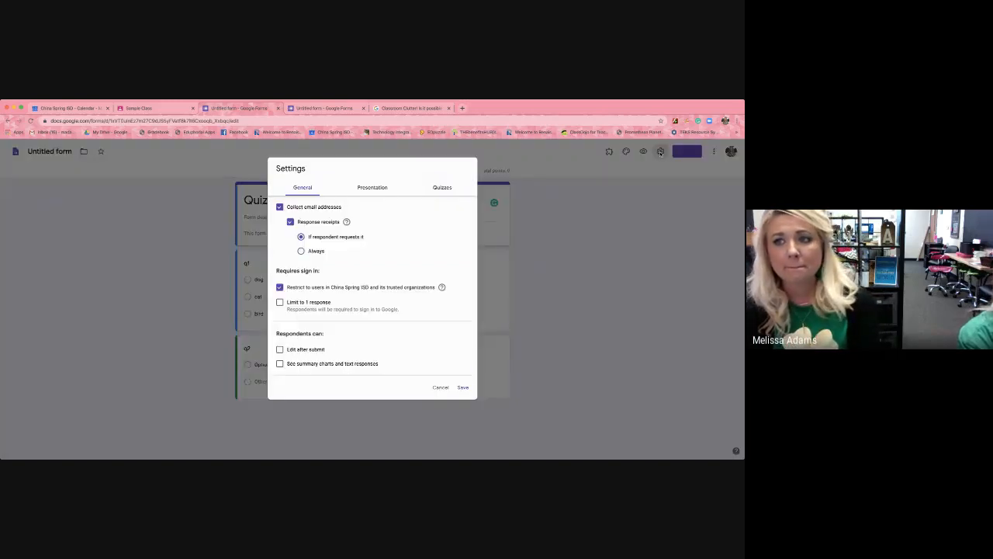
{"action": "left_click", "coordinate": [660, 151]}
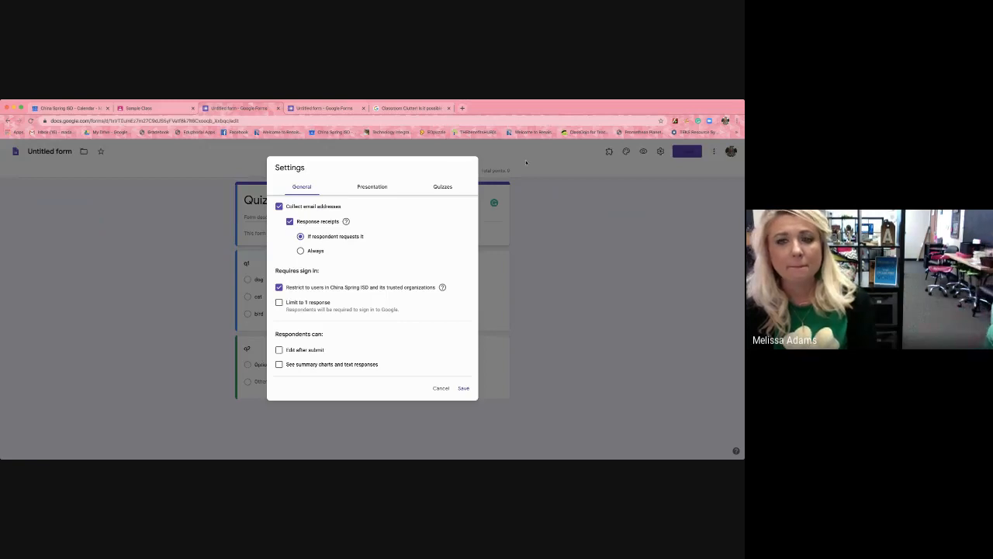
{"action": "left_click", "coordinate": [447, 390]}
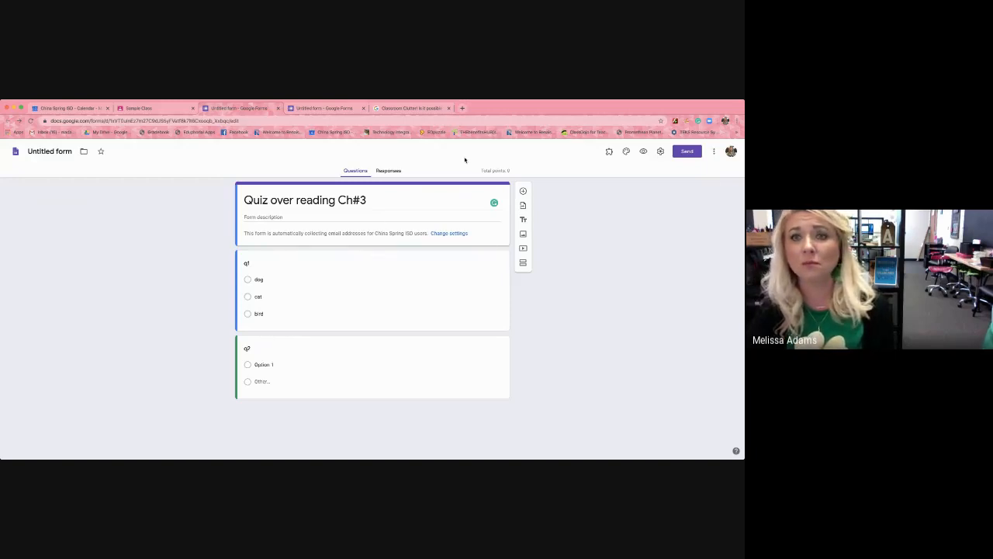
Search the web for nearpod in a new browser tab, open the Nearpod site and log in as a teacher with Google.
{"action": "left_click", "coordinate": [461, 108]}
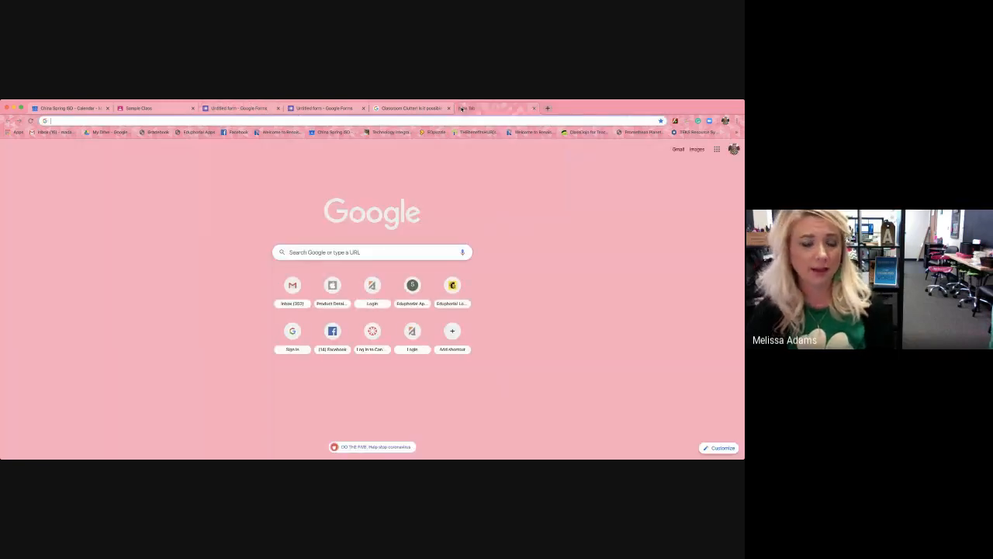
{"action": "type", "text": "w"}
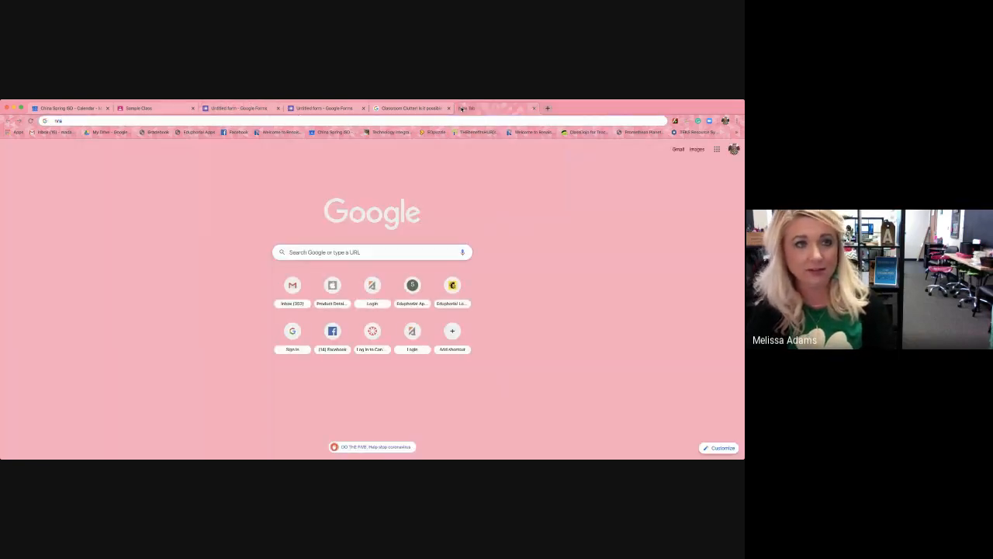
{"action": "type", "text": "earpod"}
{"action": "key", "text": "Return"}
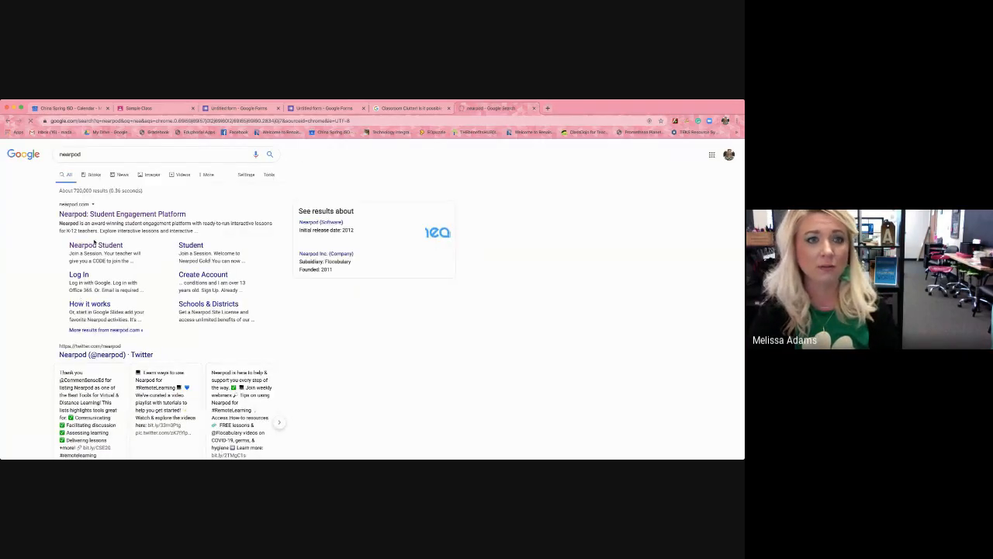
{"action": "left_click", "coordinate": [98, 215]}
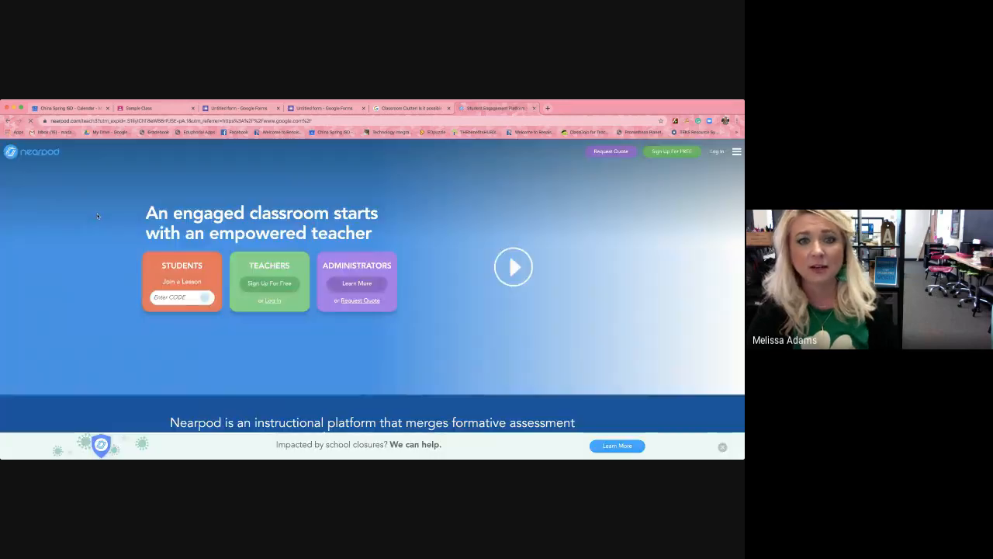
{"action": "left_click", "coordinate": [717, 152]}
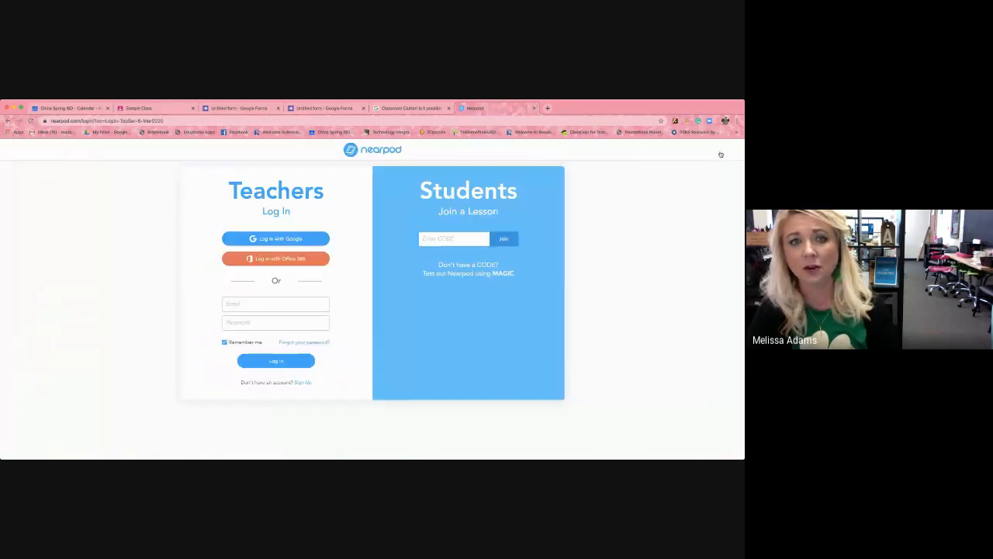
{"action": "left_click", "coordinate": [256, 240]}
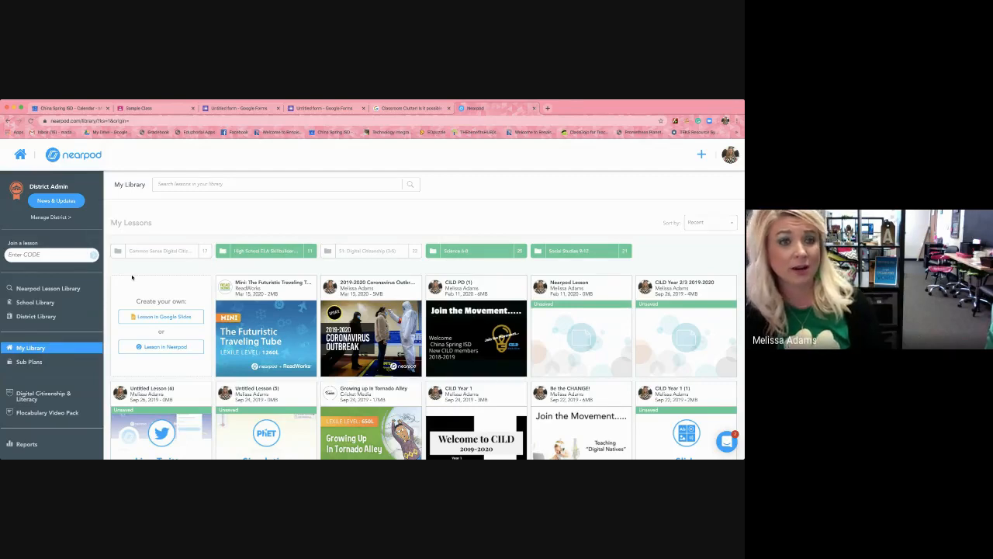
Open the Nearpod Lesson Library and filter it by Texas standards with ELA as the subject.
{"action": "left_click", "coordinate": [54, 291]}
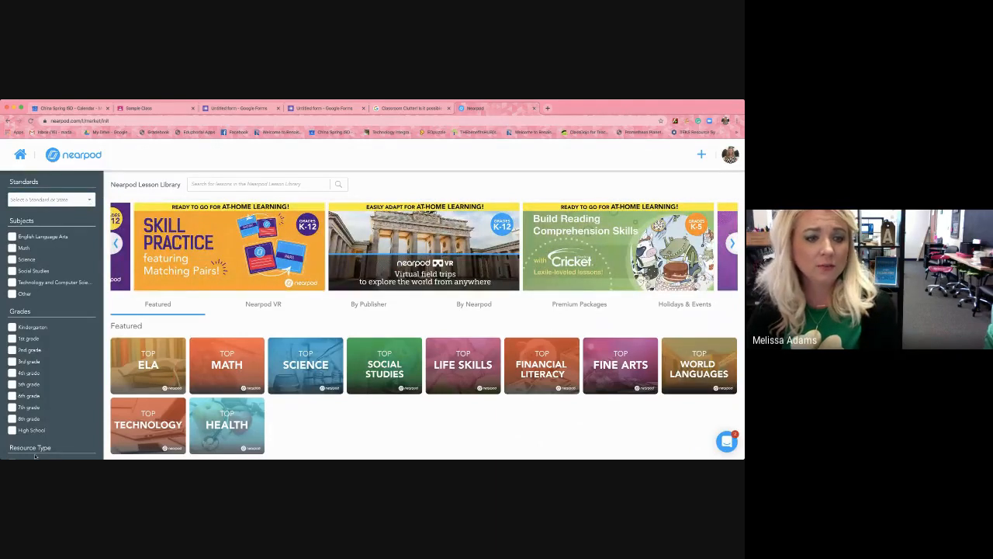
{"action": "left_click", "coordinate": [51, 199]}
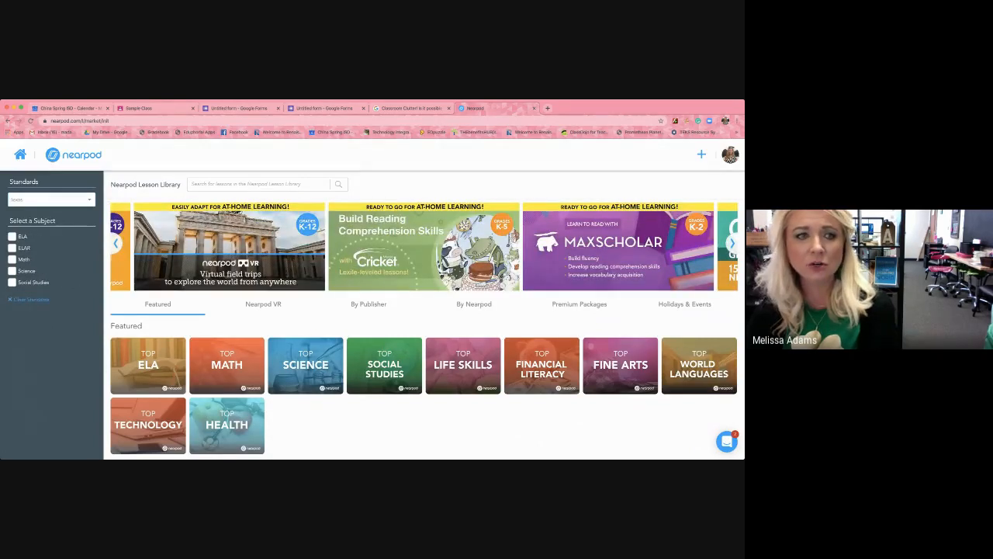
{"action": "left_click", "coordinate": [12, 236]}
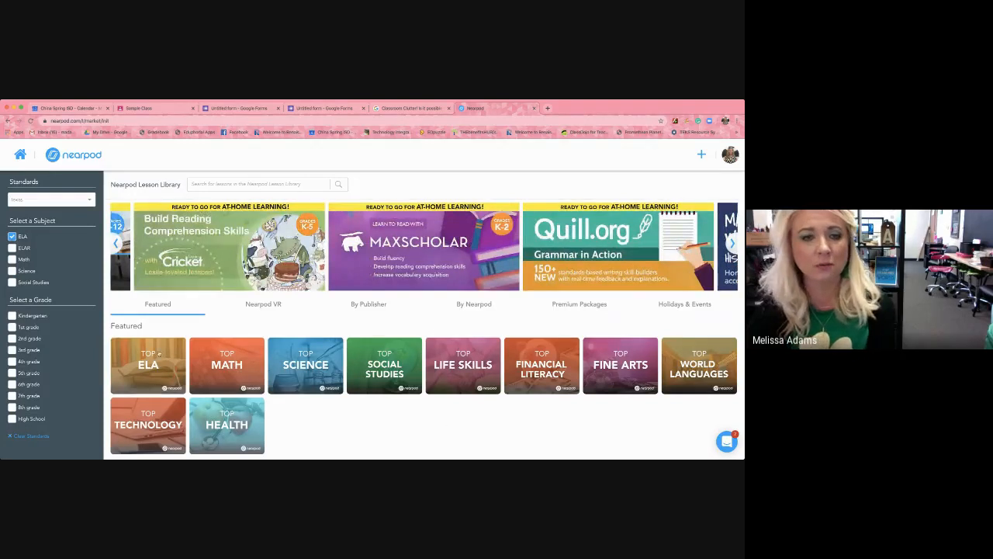
Browse the Top ELA collection to the Grades K-2 Reading Comprehension lessons and open The Colors of the Rainbow.
{"action": "left_click", "coordinate": [154, 353]}
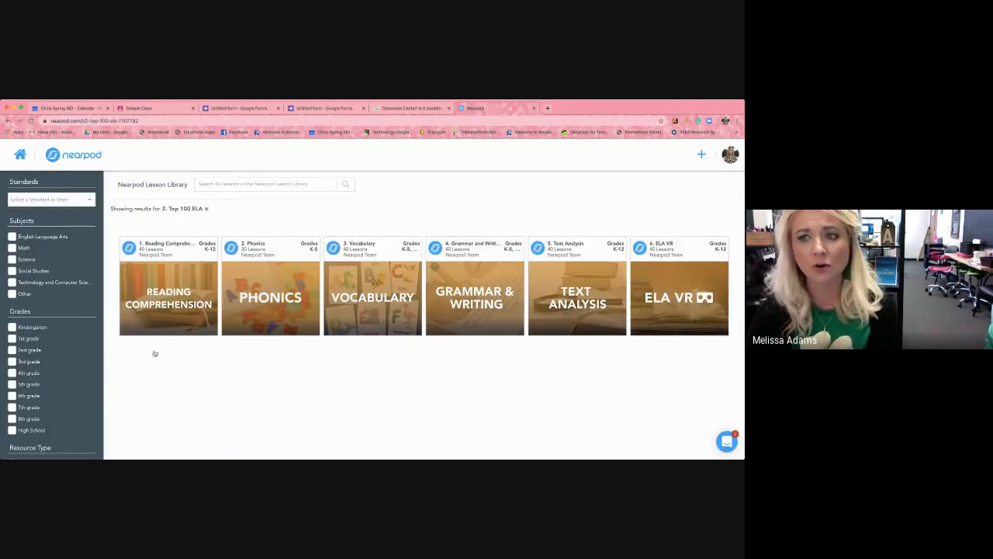
{"action": "left_click", "coordinate": [176, 308]}
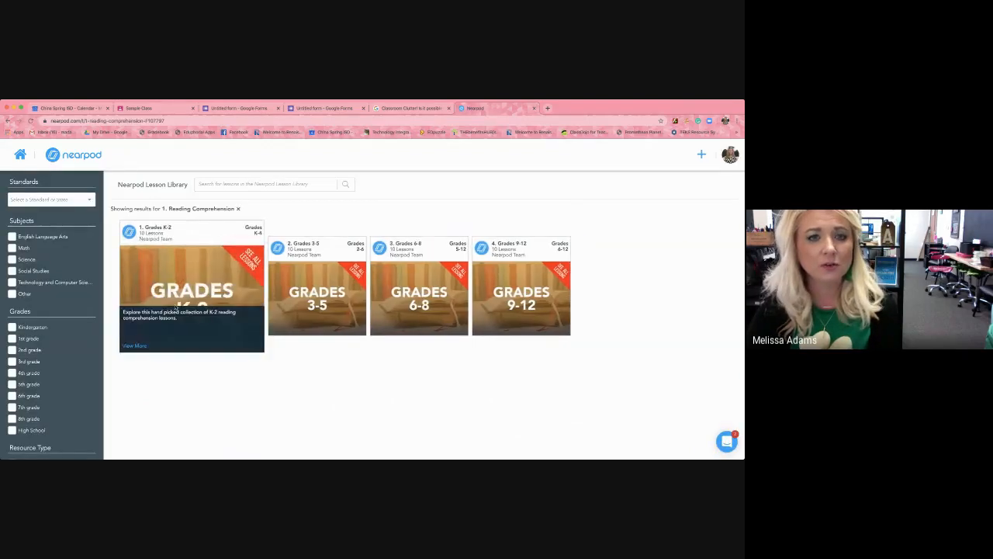
{"action": "left_click", "coordinate": [174, 289]}
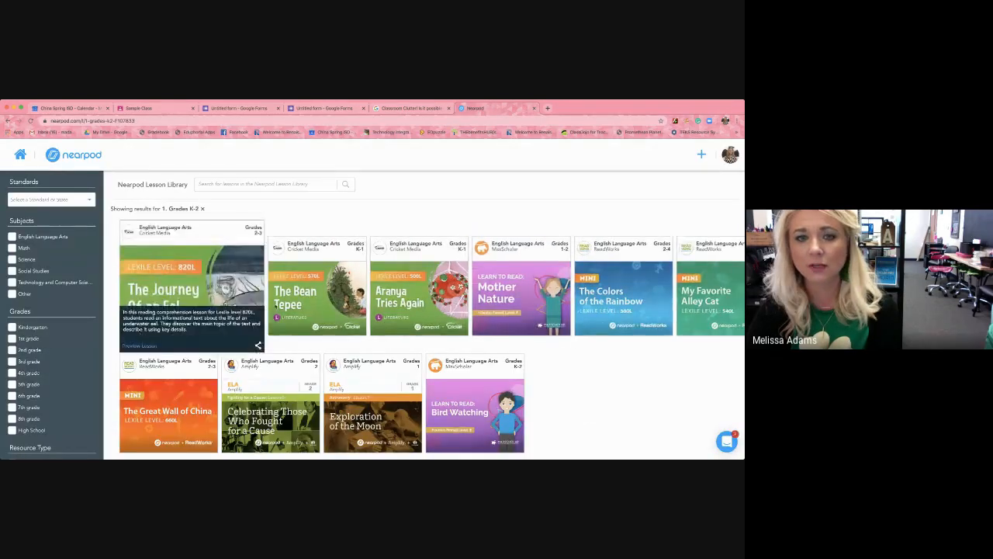
{"action": "mouse_move", "coordinate": [278, 309]}
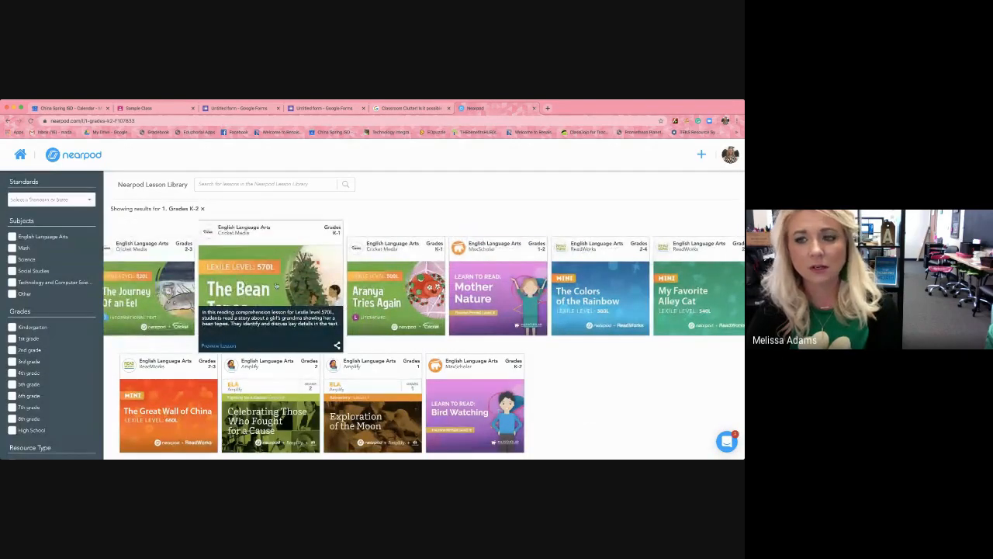
{"action": "mouse_move", "coordinate": [565, 301]}
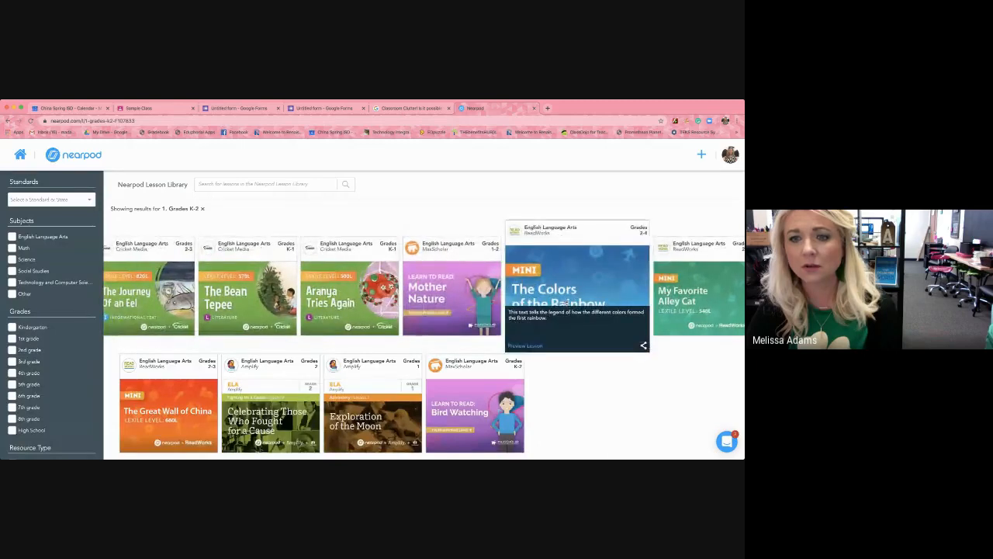
{"action": "left_click", "coordinate": [566, 301]}
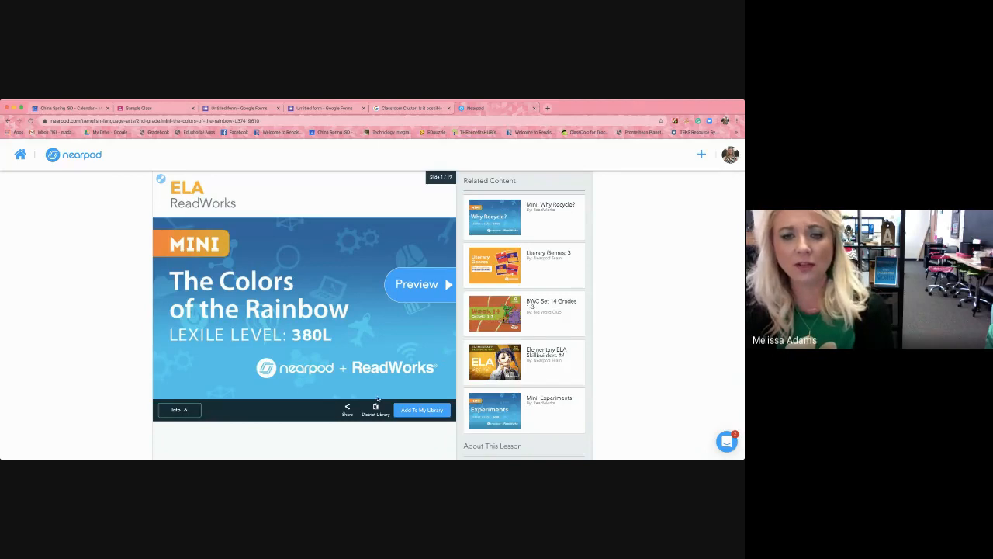
Add The Colors of the Rainbow to My Library and launch it as a Student-Paced lesson.
{"action": "left_click", "coordinate": [416, 414]}
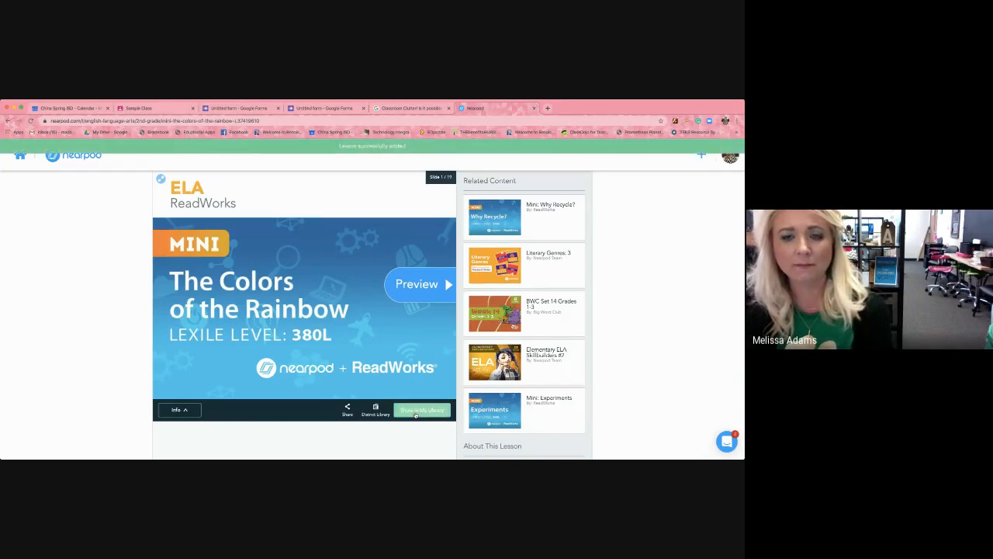
{"action": "left_click", "coordinate": [416, 414]}
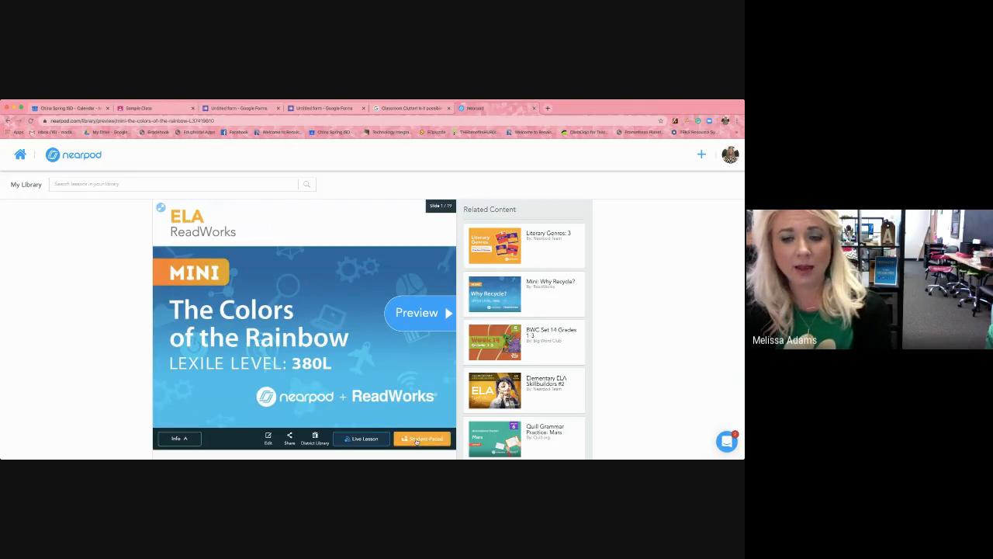
{"action": "left_click", "coordinate": [418, 439]}
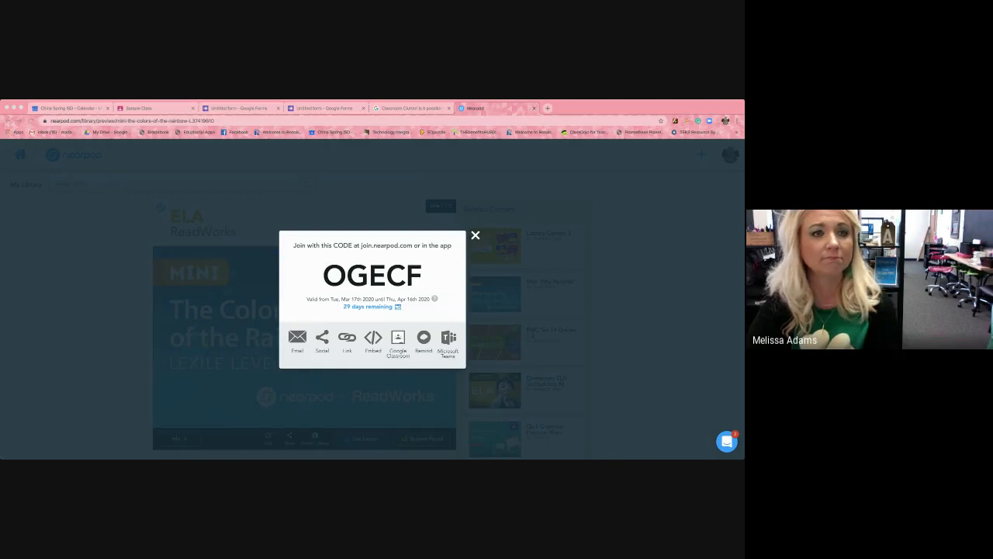
Go to the Sample Class stream in Google Classroom and view the Nearpod assignment's student work and instructions.
{"action": "left_click", "coordinate": [72, 244]}
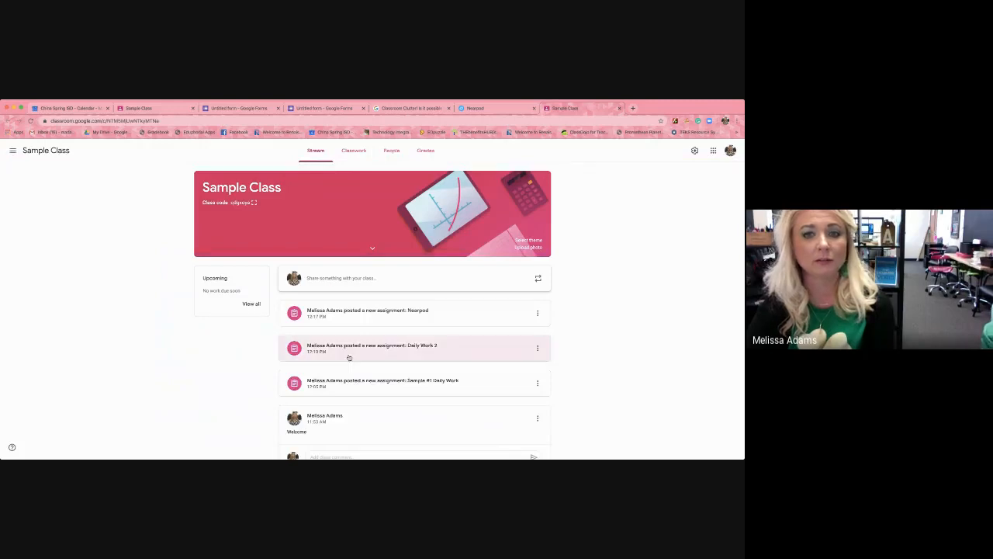
{"action": "scroll", "coordinate": [349, 357], "scroll_direction": "down", "scroll_amount": 1}
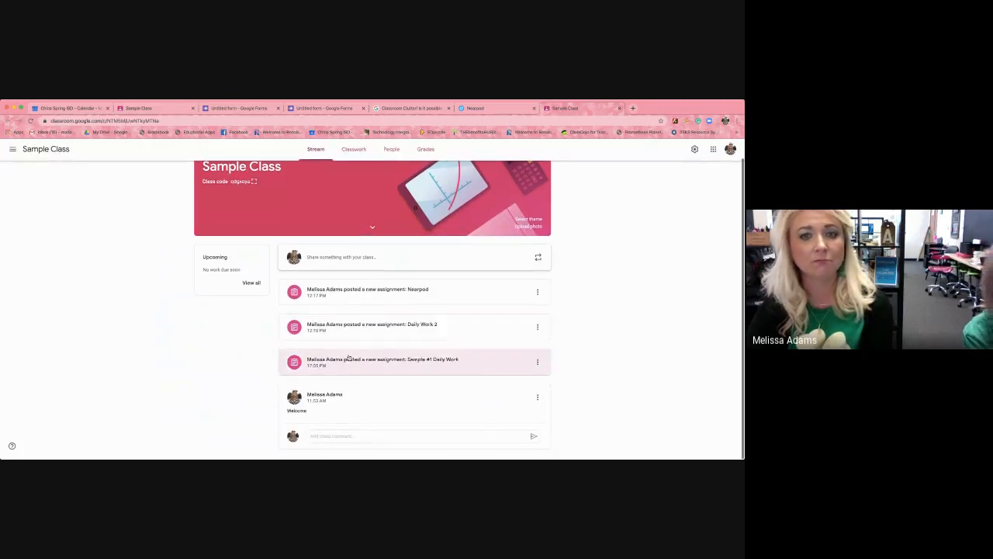
{"action": "left_click", "coordinate": [337, 298]}
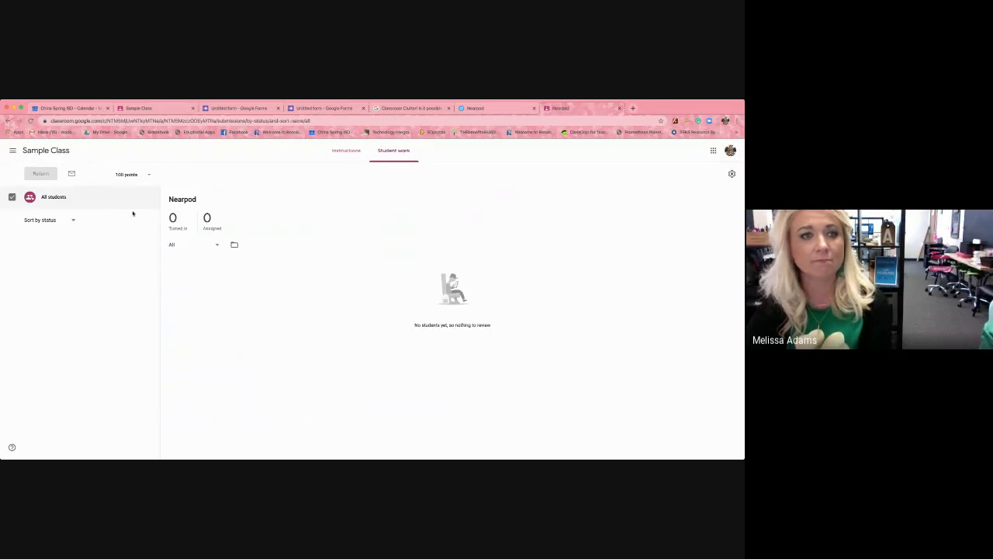
{"action": "left_click", "coordinate": [346, 151]}
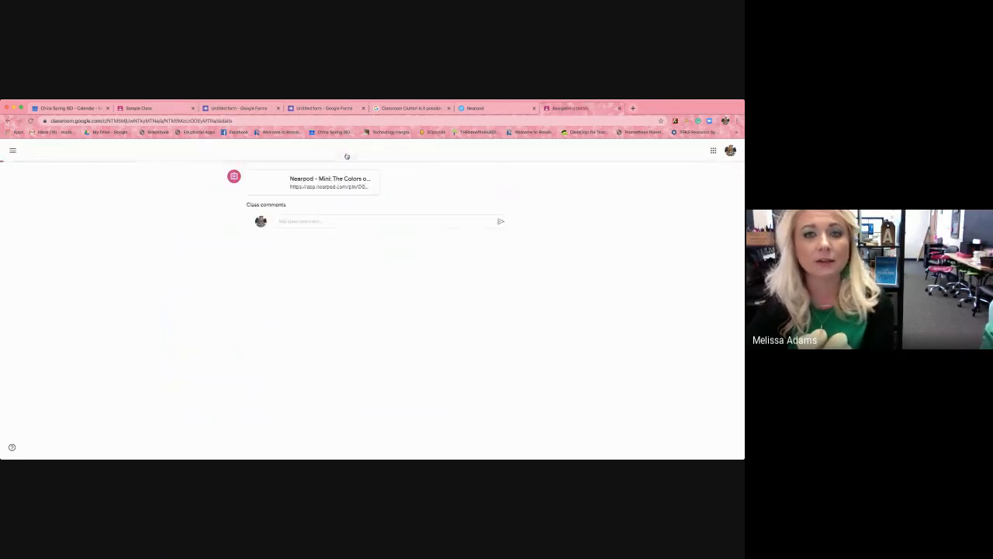